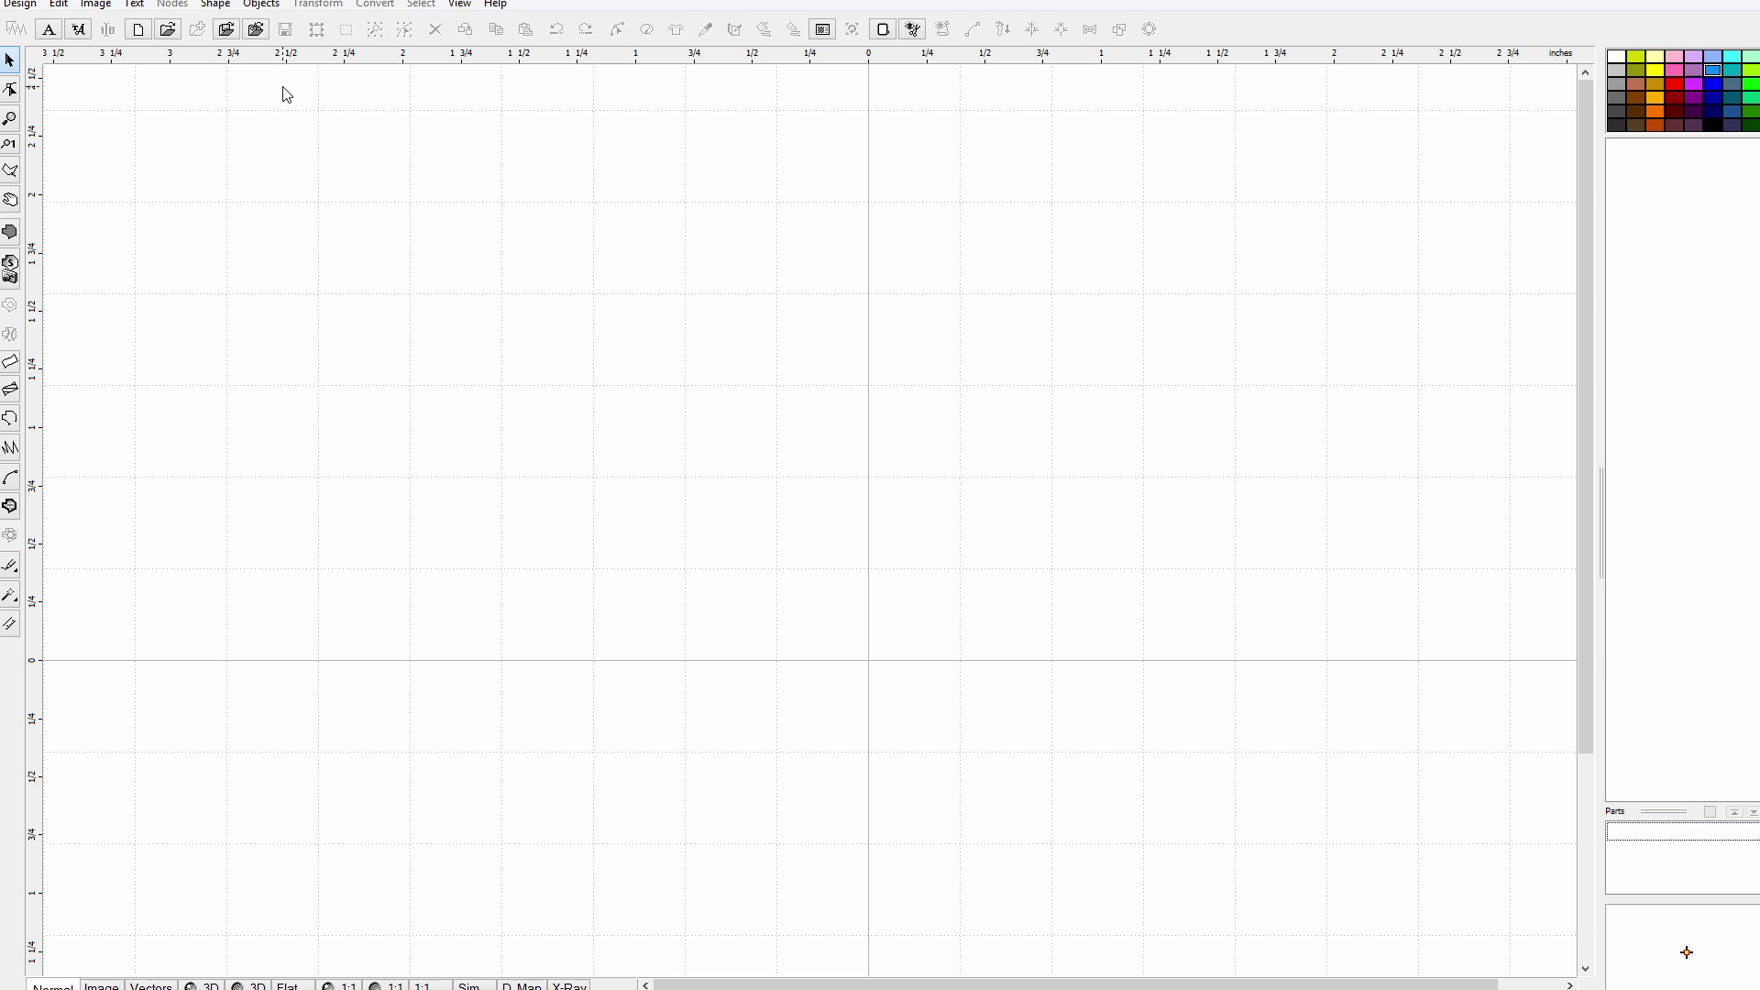
# - Import the dog_bo1 GIF through Image > Import, scaled to fit the current hoop
pyautogui.click(99, 6)
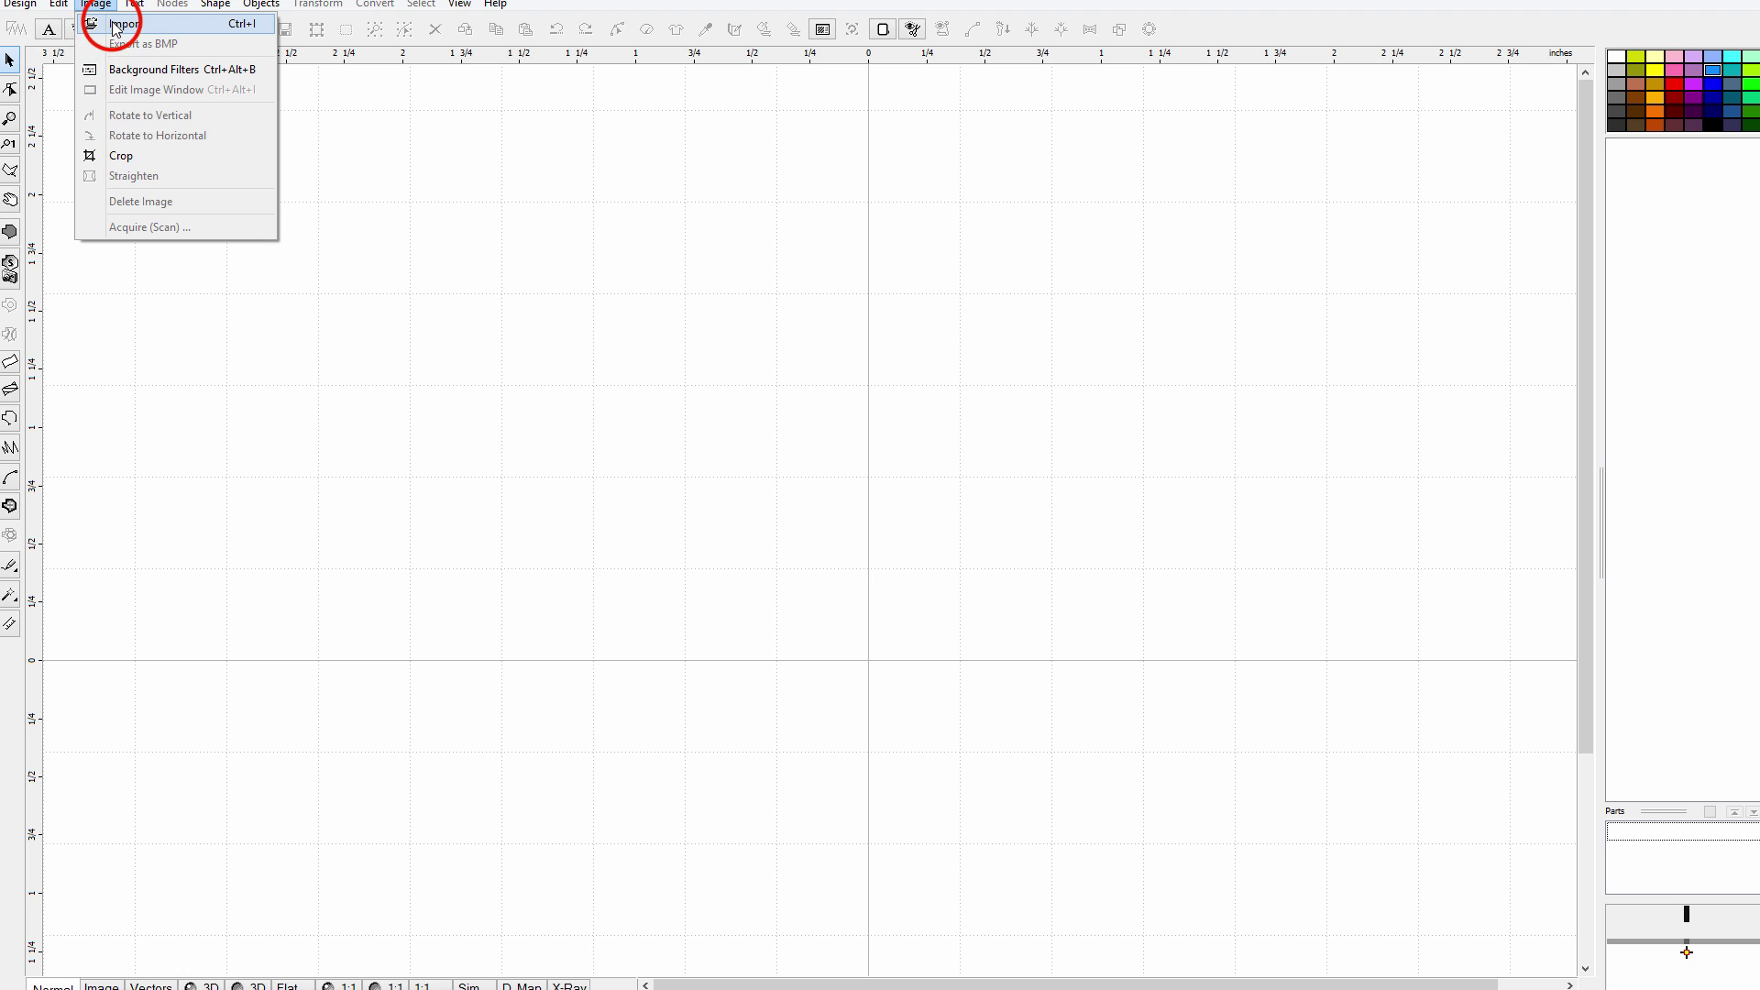
pyautogui.click(116, 29)
pyautogui.moveTo(1289, 316); pyautogui.dragTo(1275, 424)
pyautogui.click(958, 408)
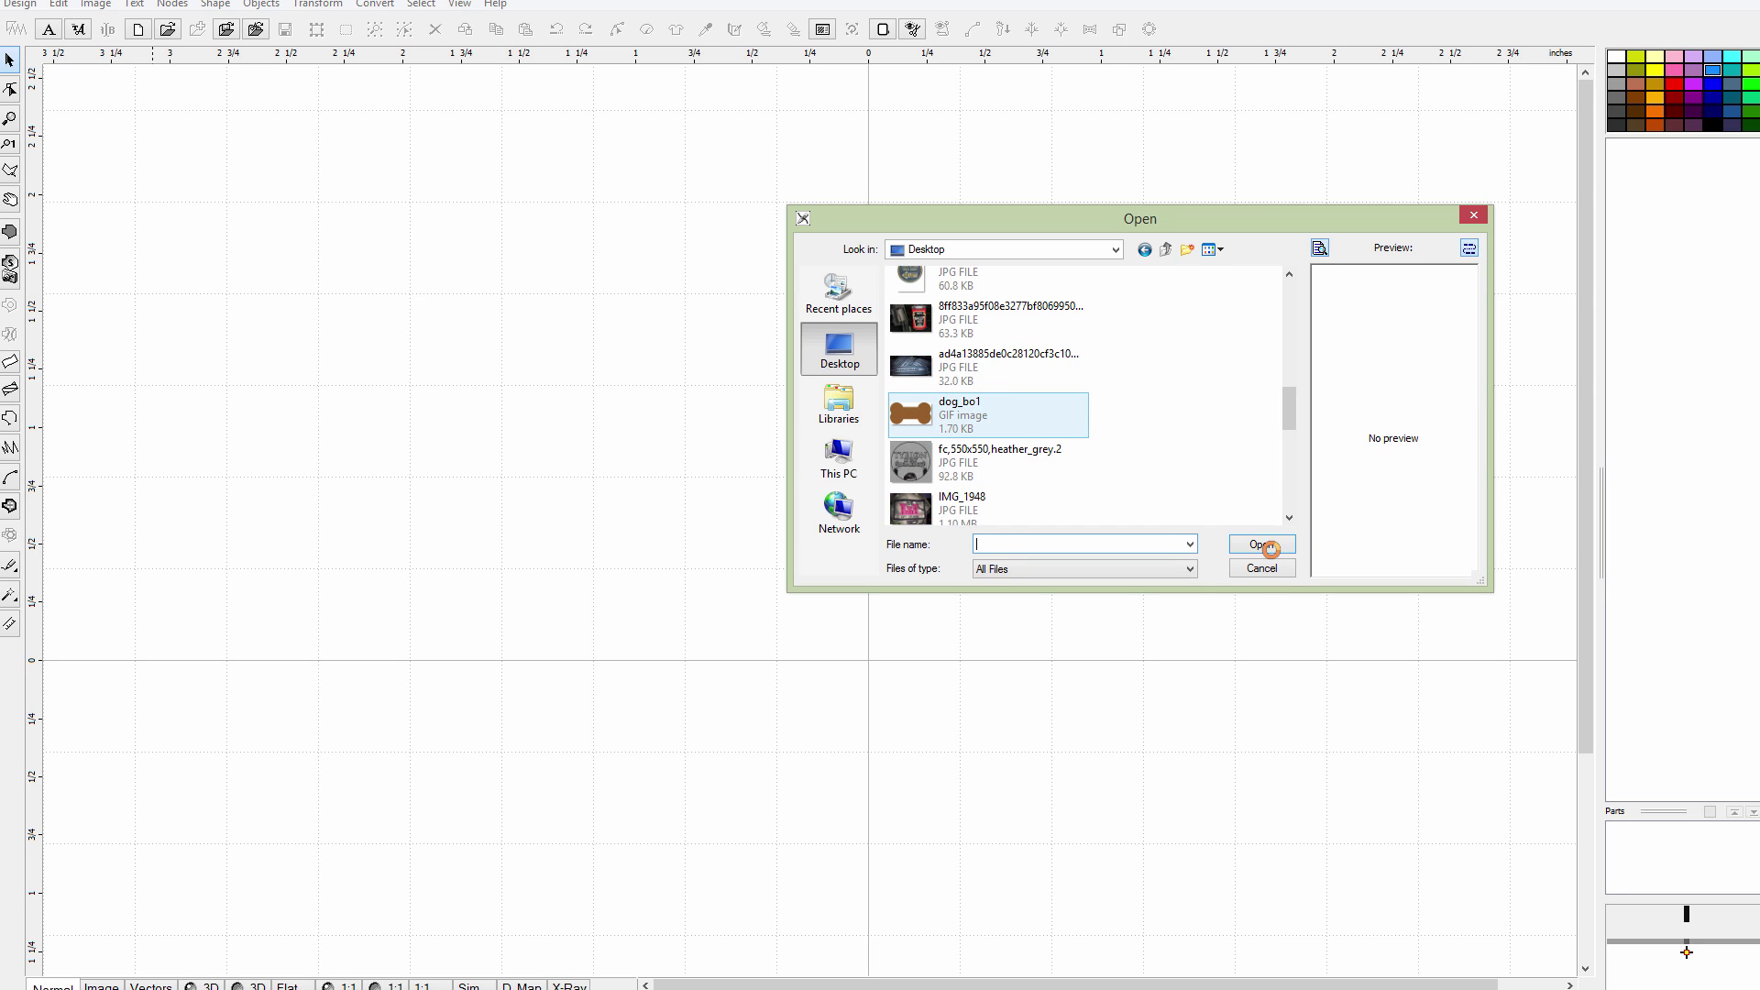
pyautogui.click(1263, 544)
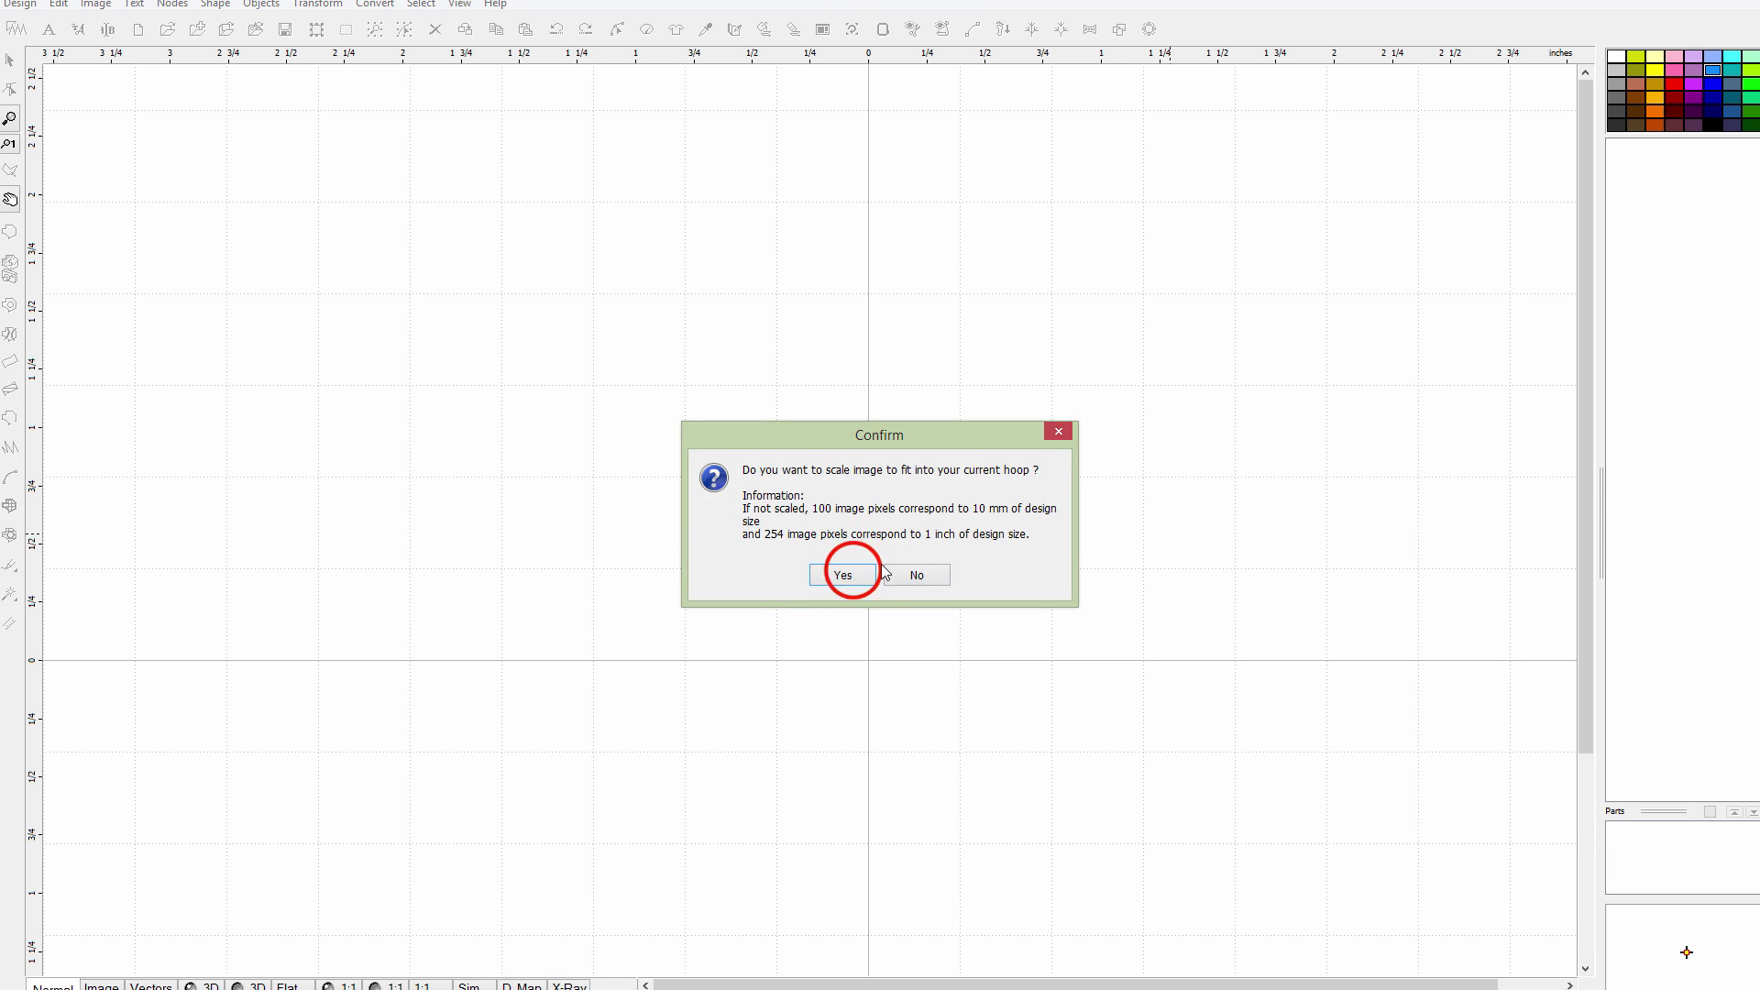
pyautogui.click(845, 575)
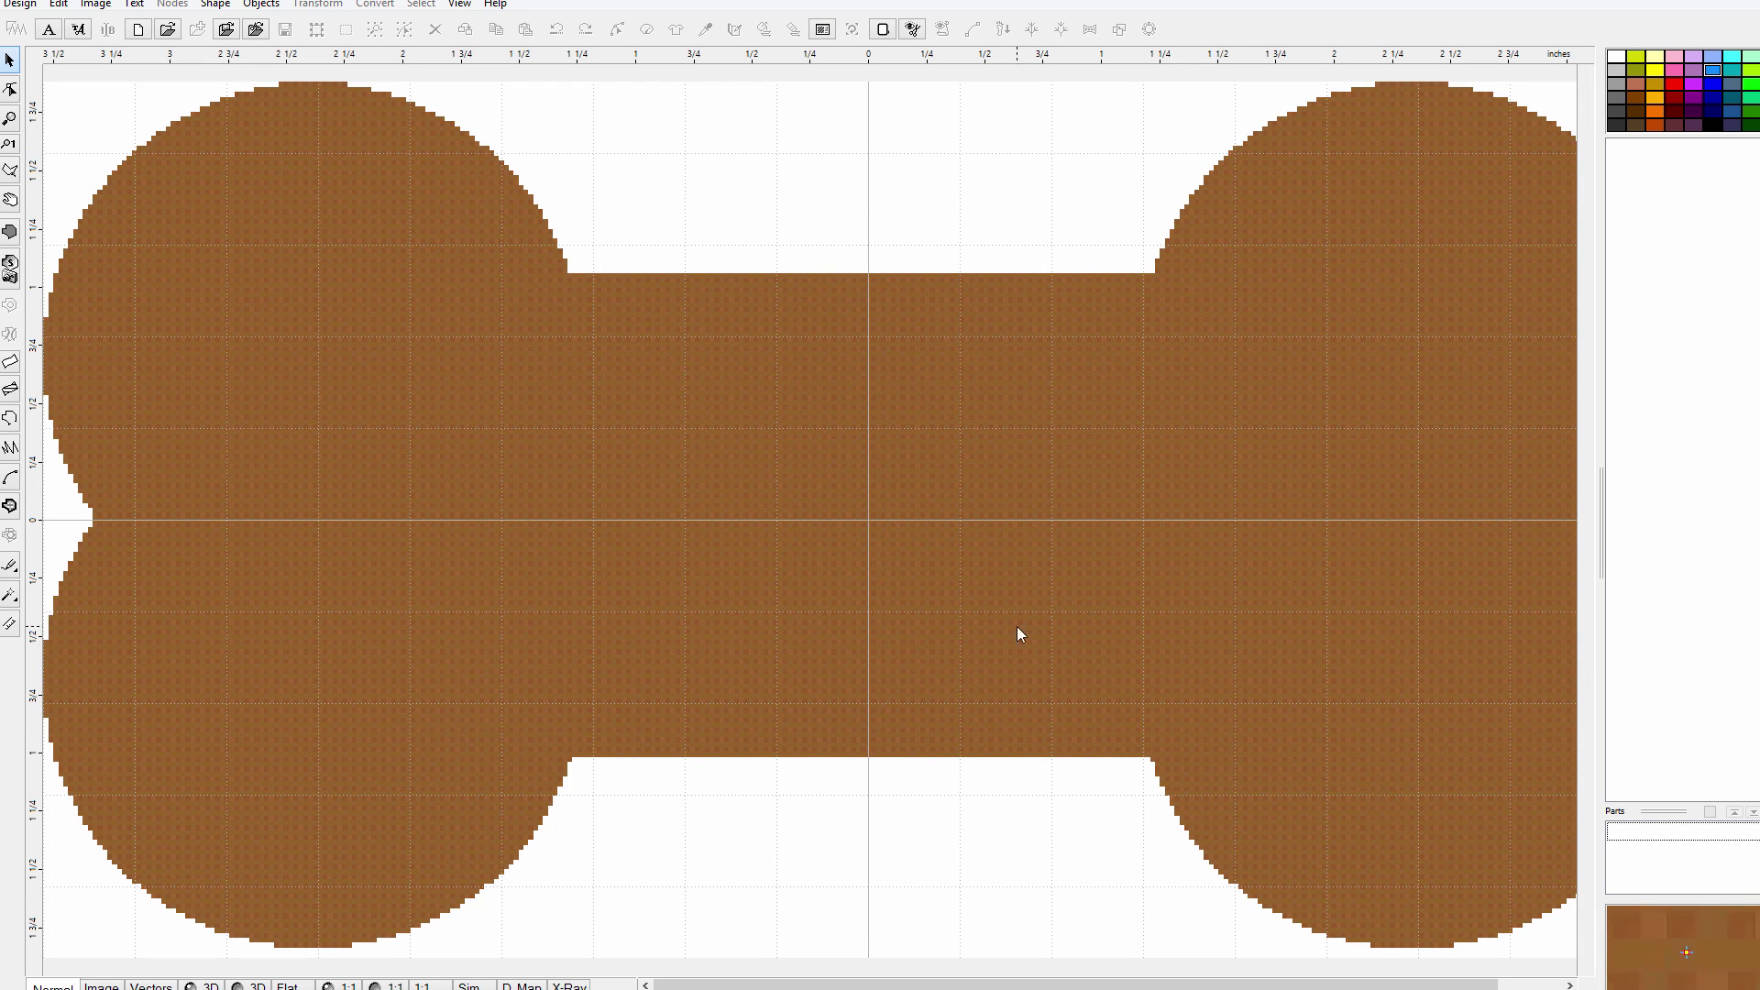
# - Zoom out until the whole bone is visible, then return to the Select tool
pyautogui.click(9, 117)
pyautogui.rightClick(774, 443)
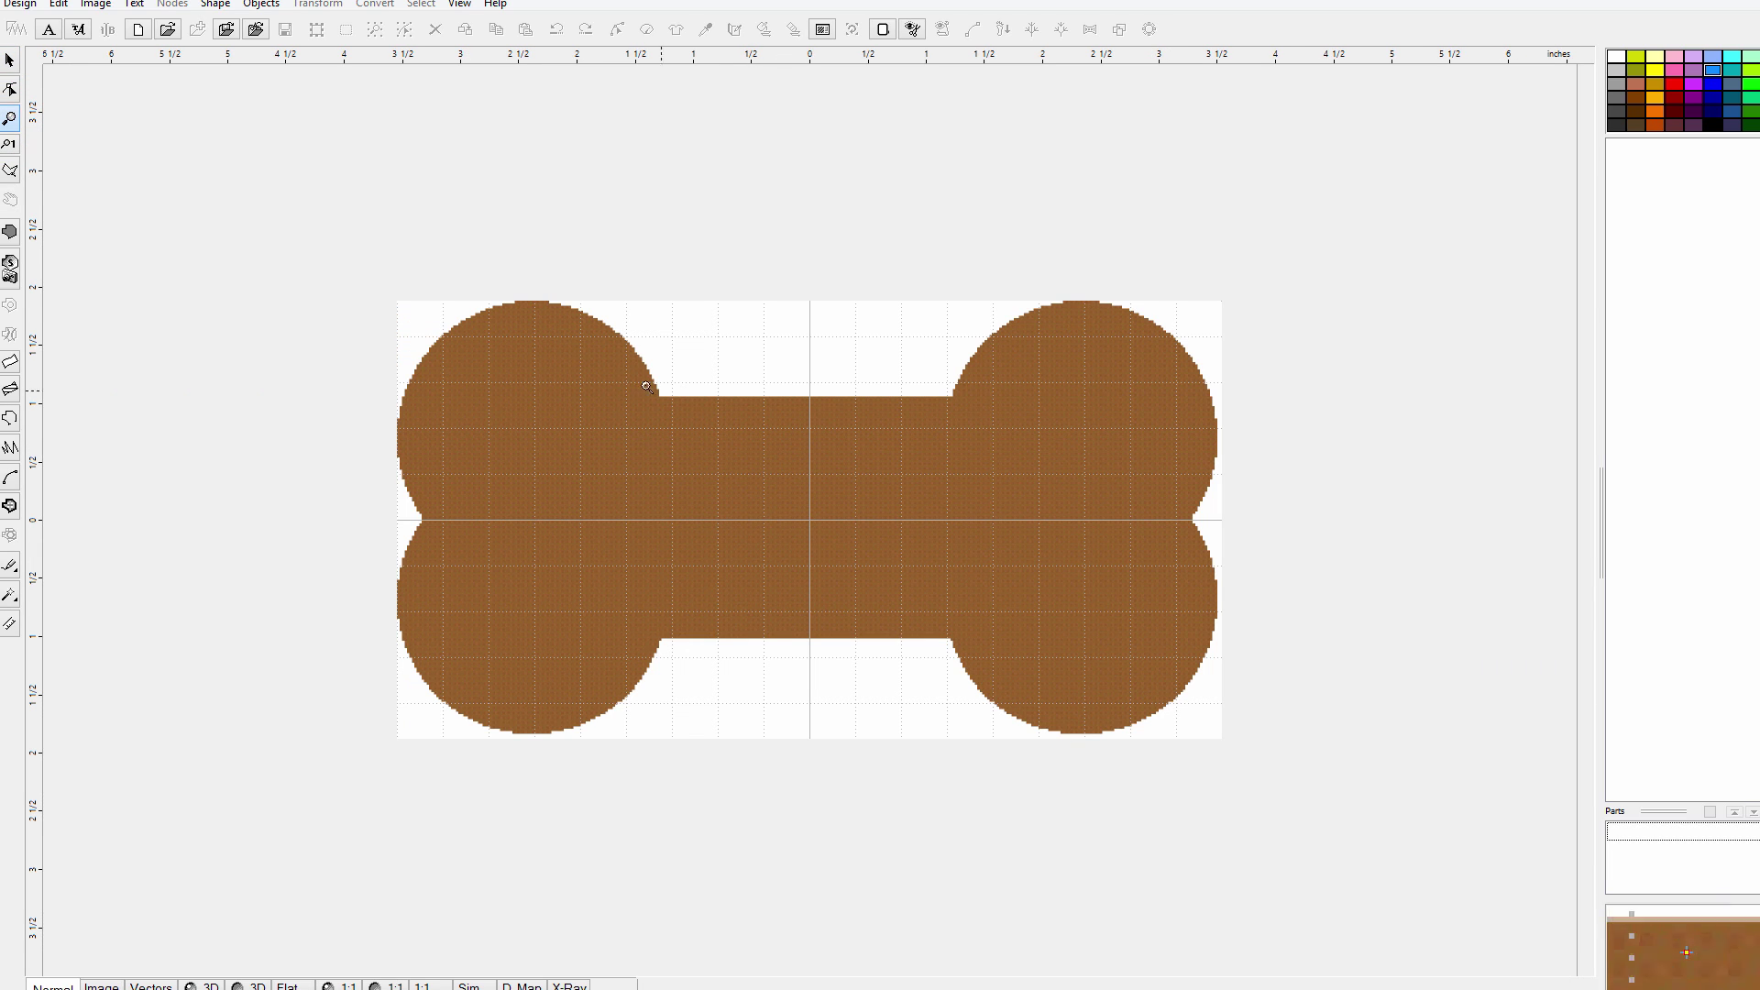
pyautogui.click(9, 60)
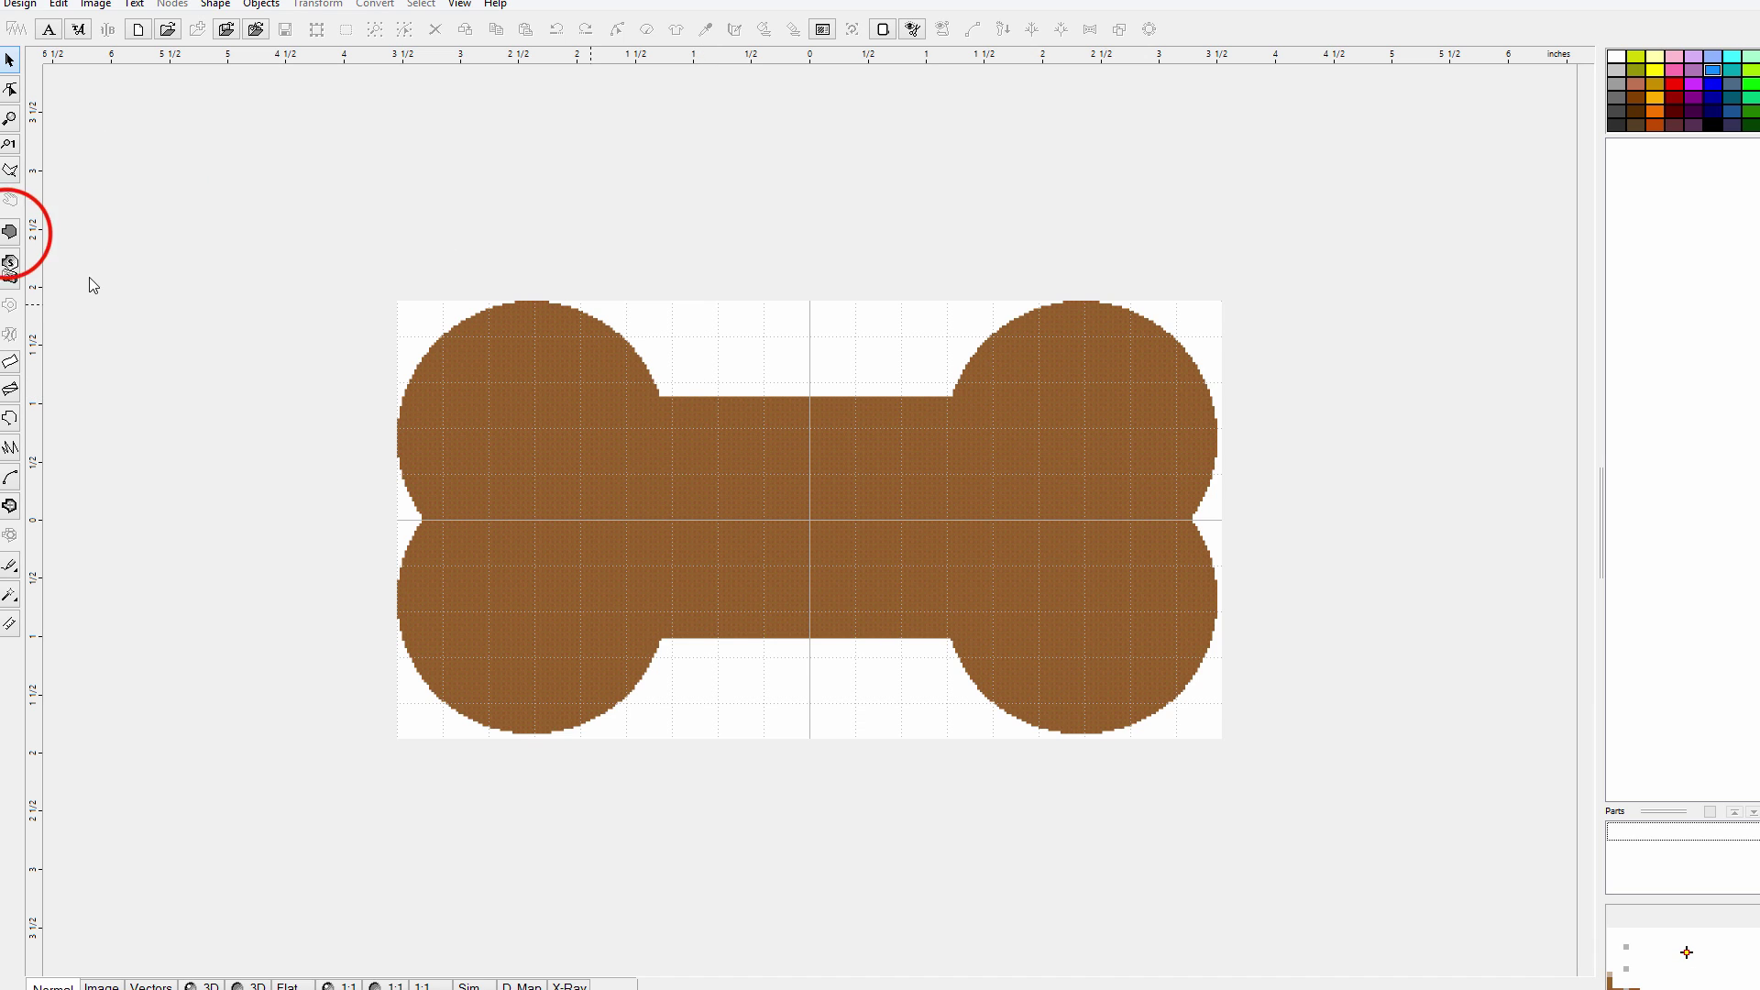
# - Trace the fill outline around the bone's left lobes, curving segments to follow their edges
pyautogui.doubleClick(597, 358)
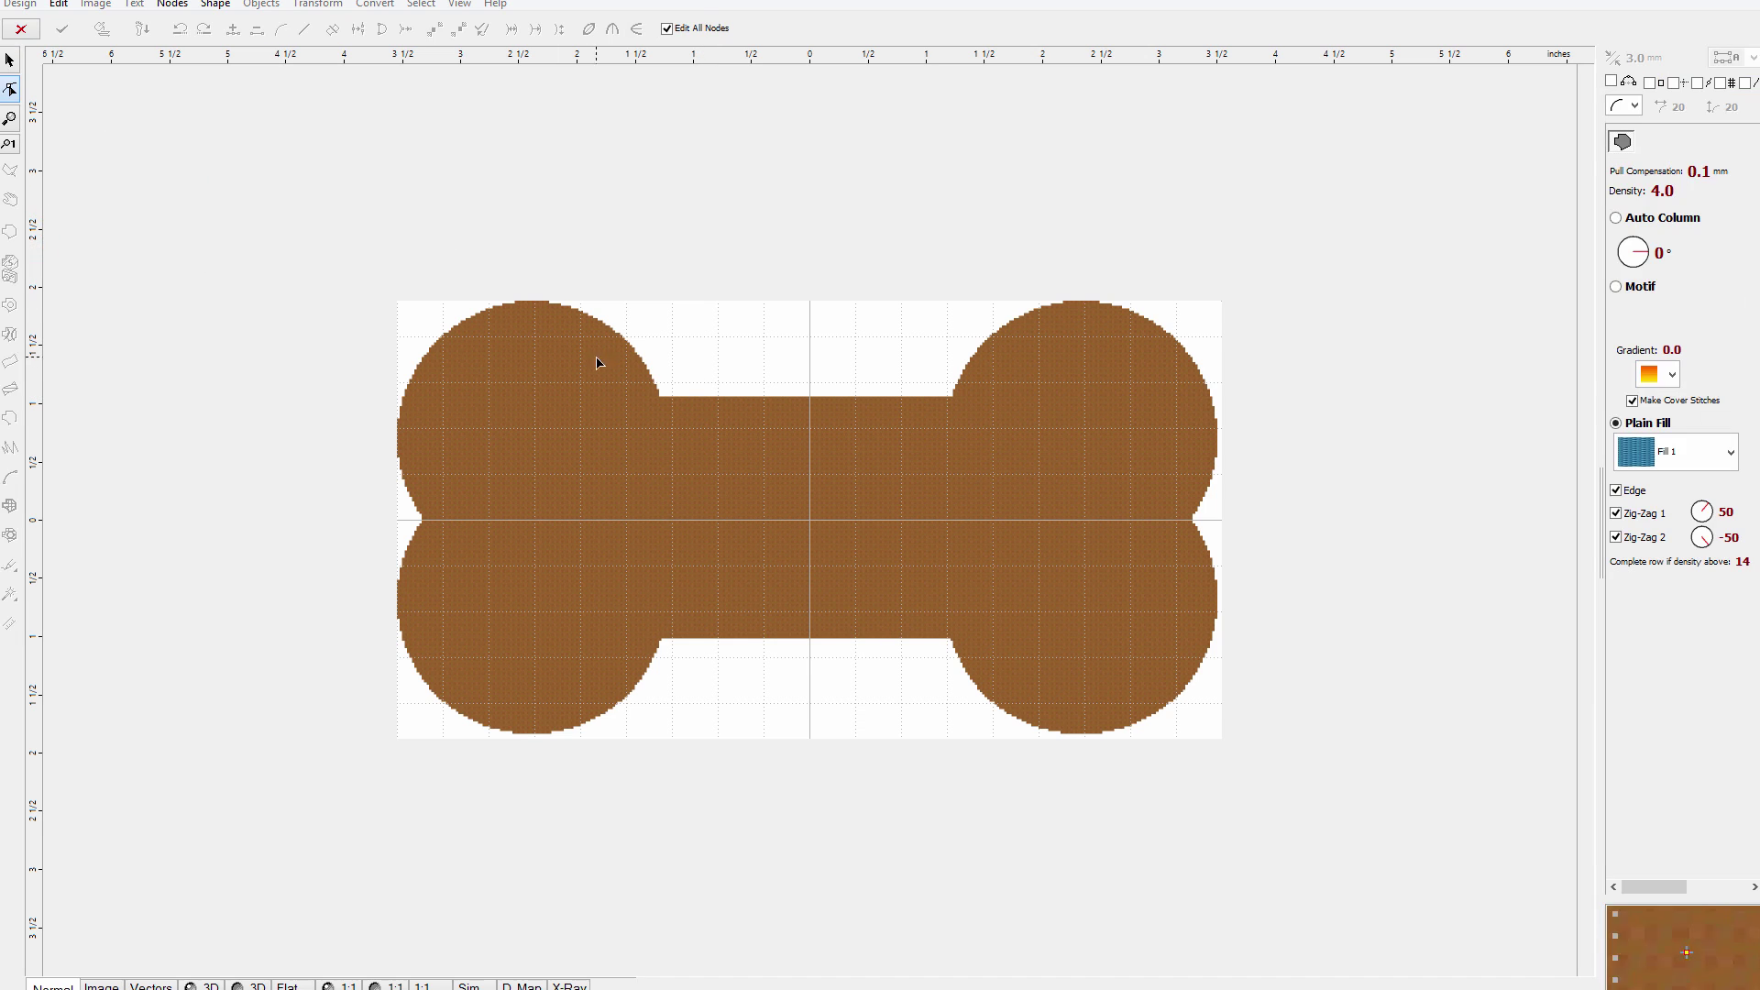
pyautogui.click(660, 394)
pyautogui.click(524, 299)
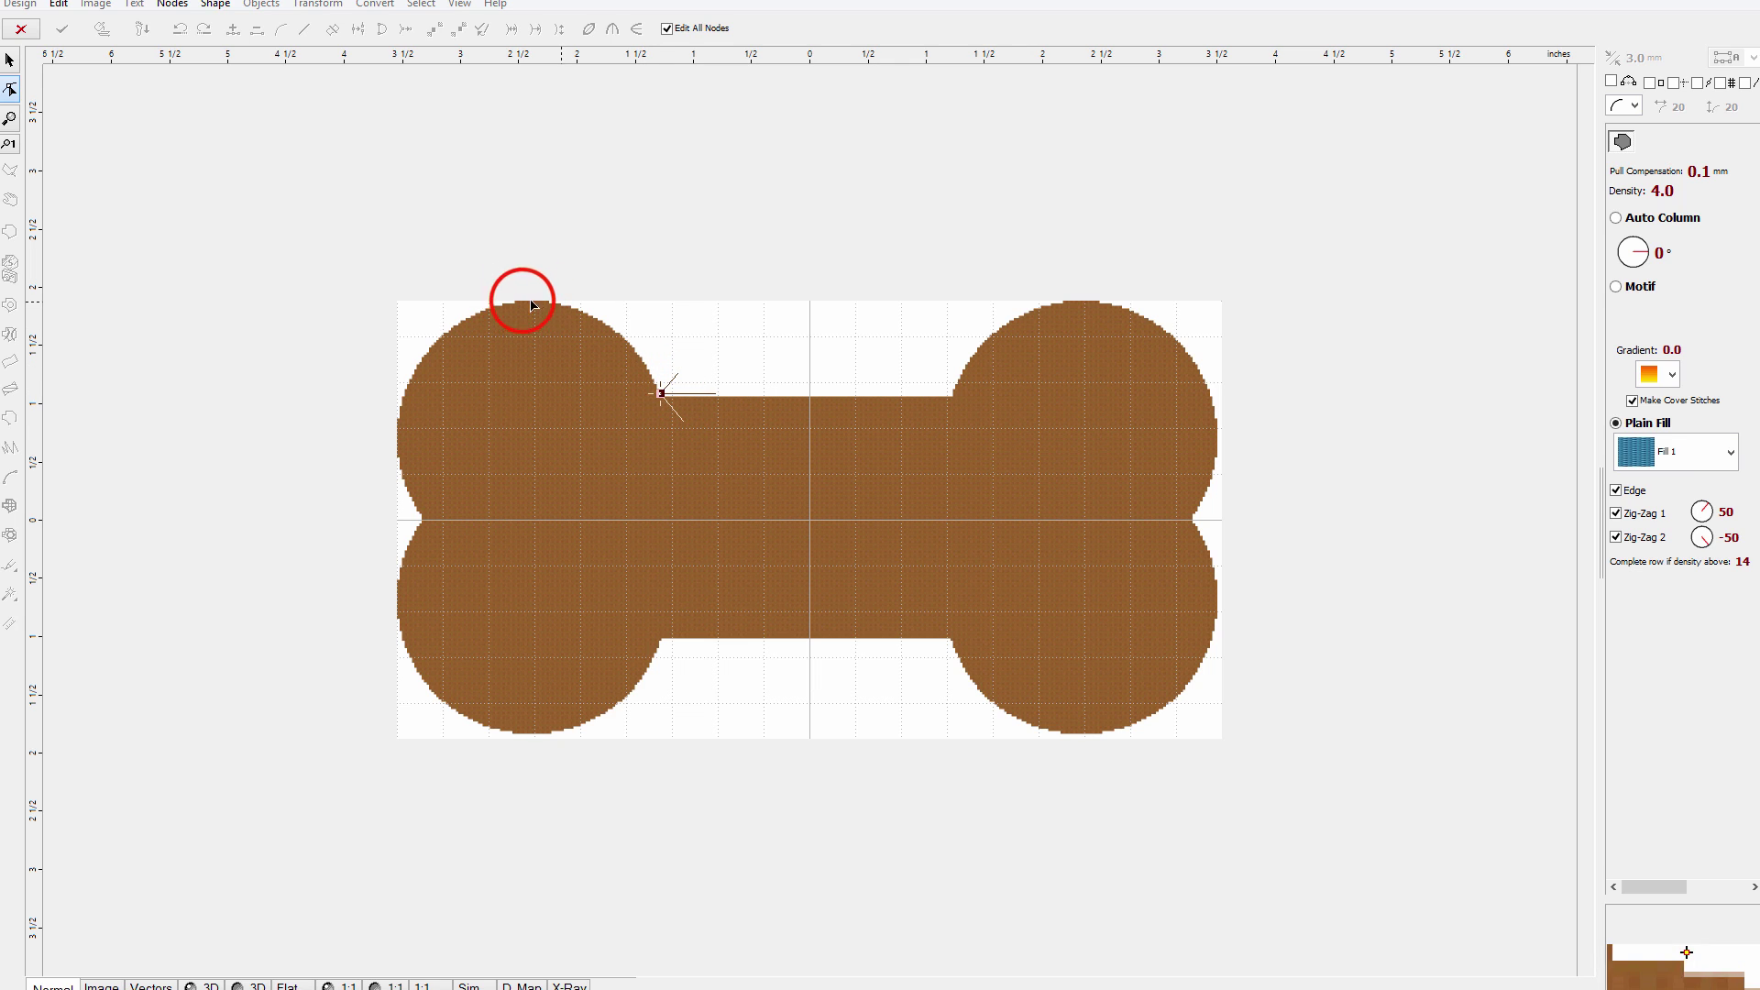
pyautogui.click(592, 337)
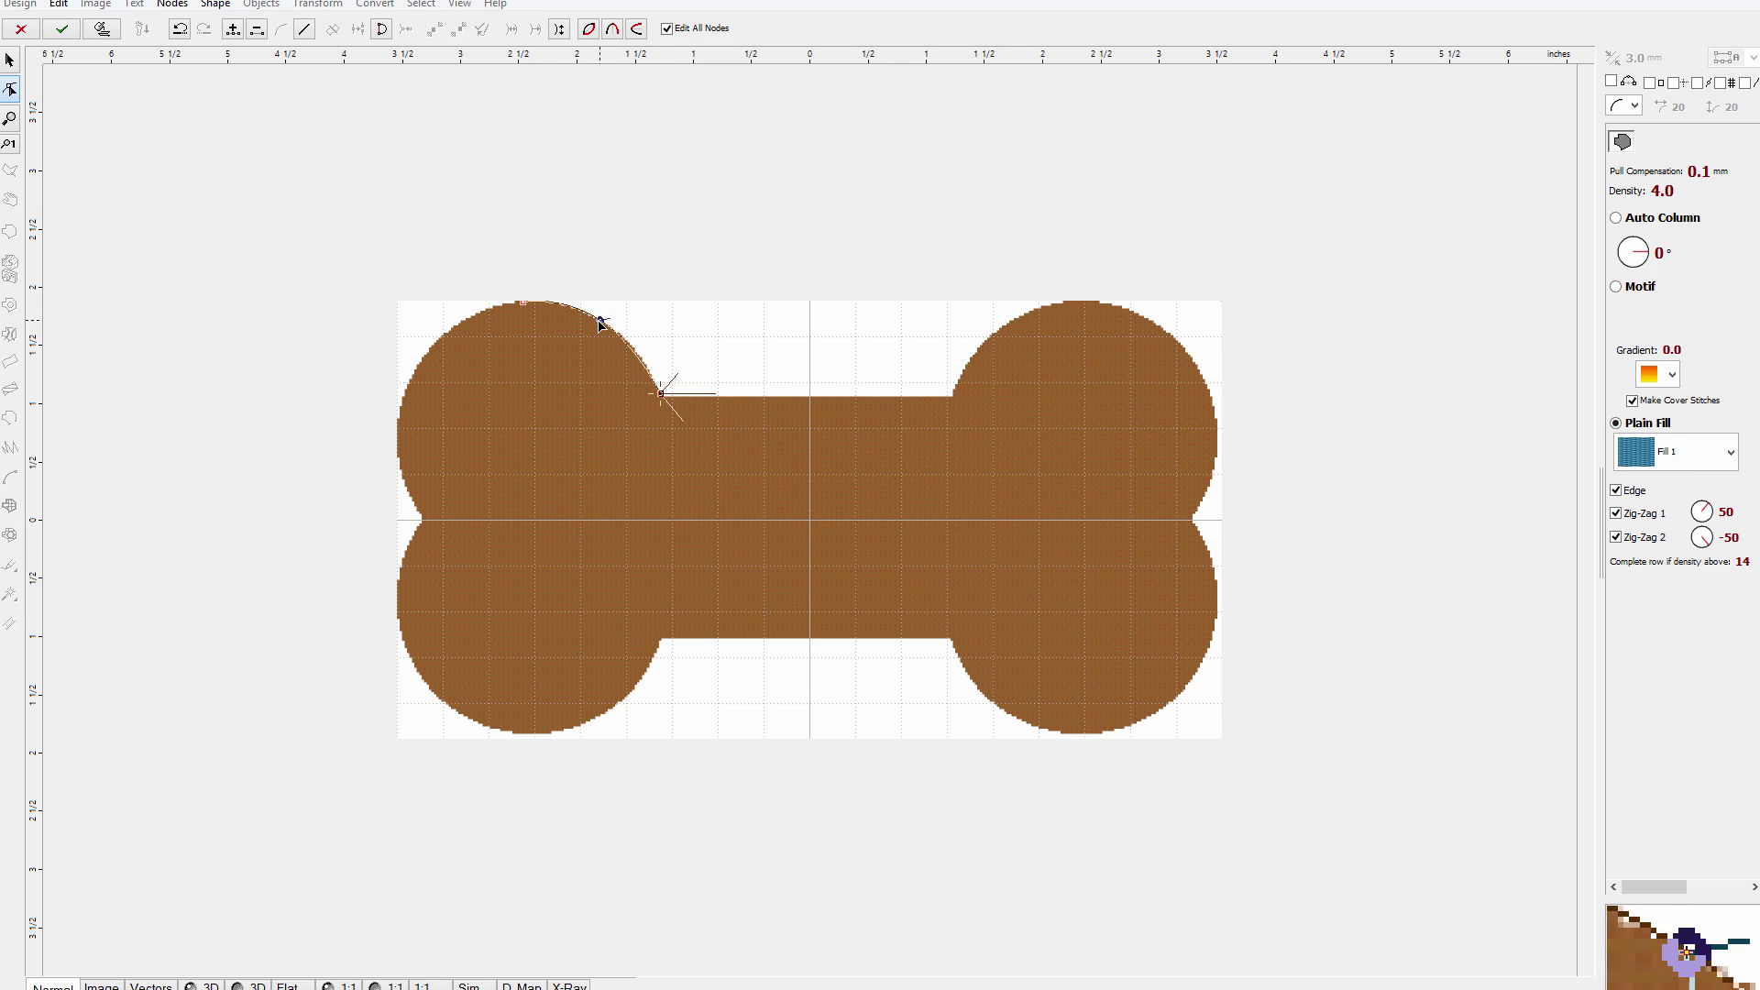
pyautogui.click(401, 405)
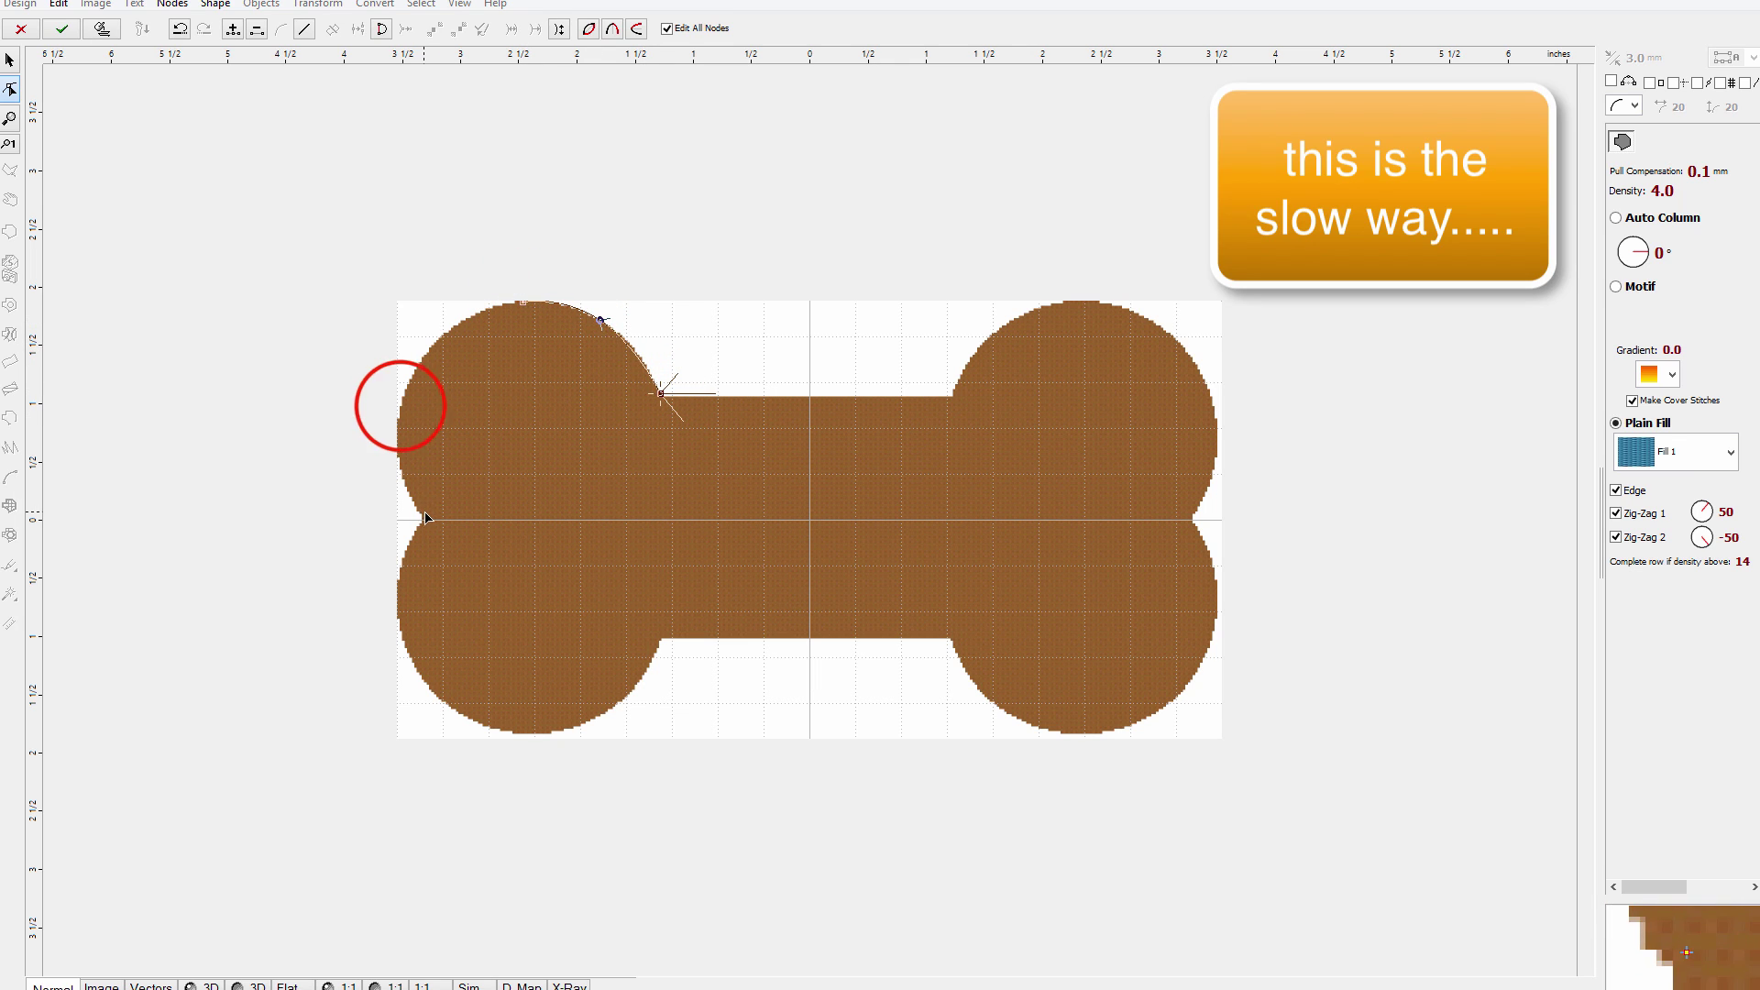
pyautogui.click(461, 356)
pyautogui.moveTo(463, 359); pyautogui.dragTo(449, 339)
pyautogui.click(423, 514)
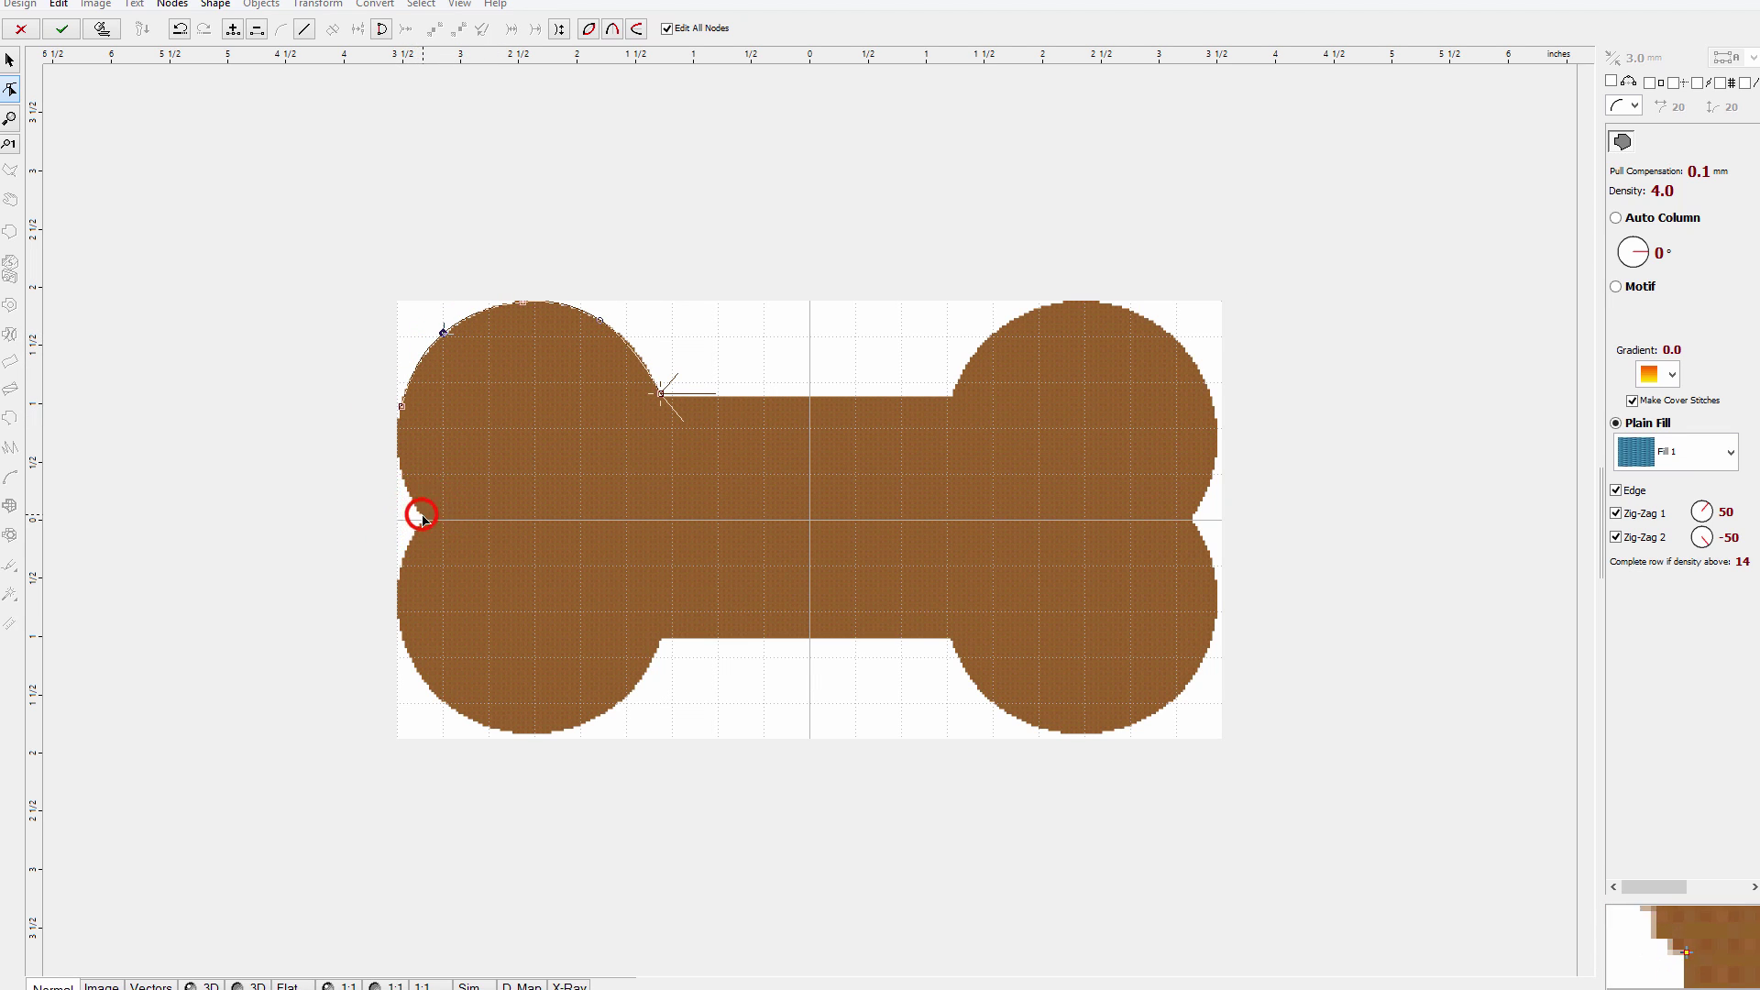
pyautogui.click(409, 452)
pyautogui.moveTo(410, 455); pyautogui.dragTo(402, 466)
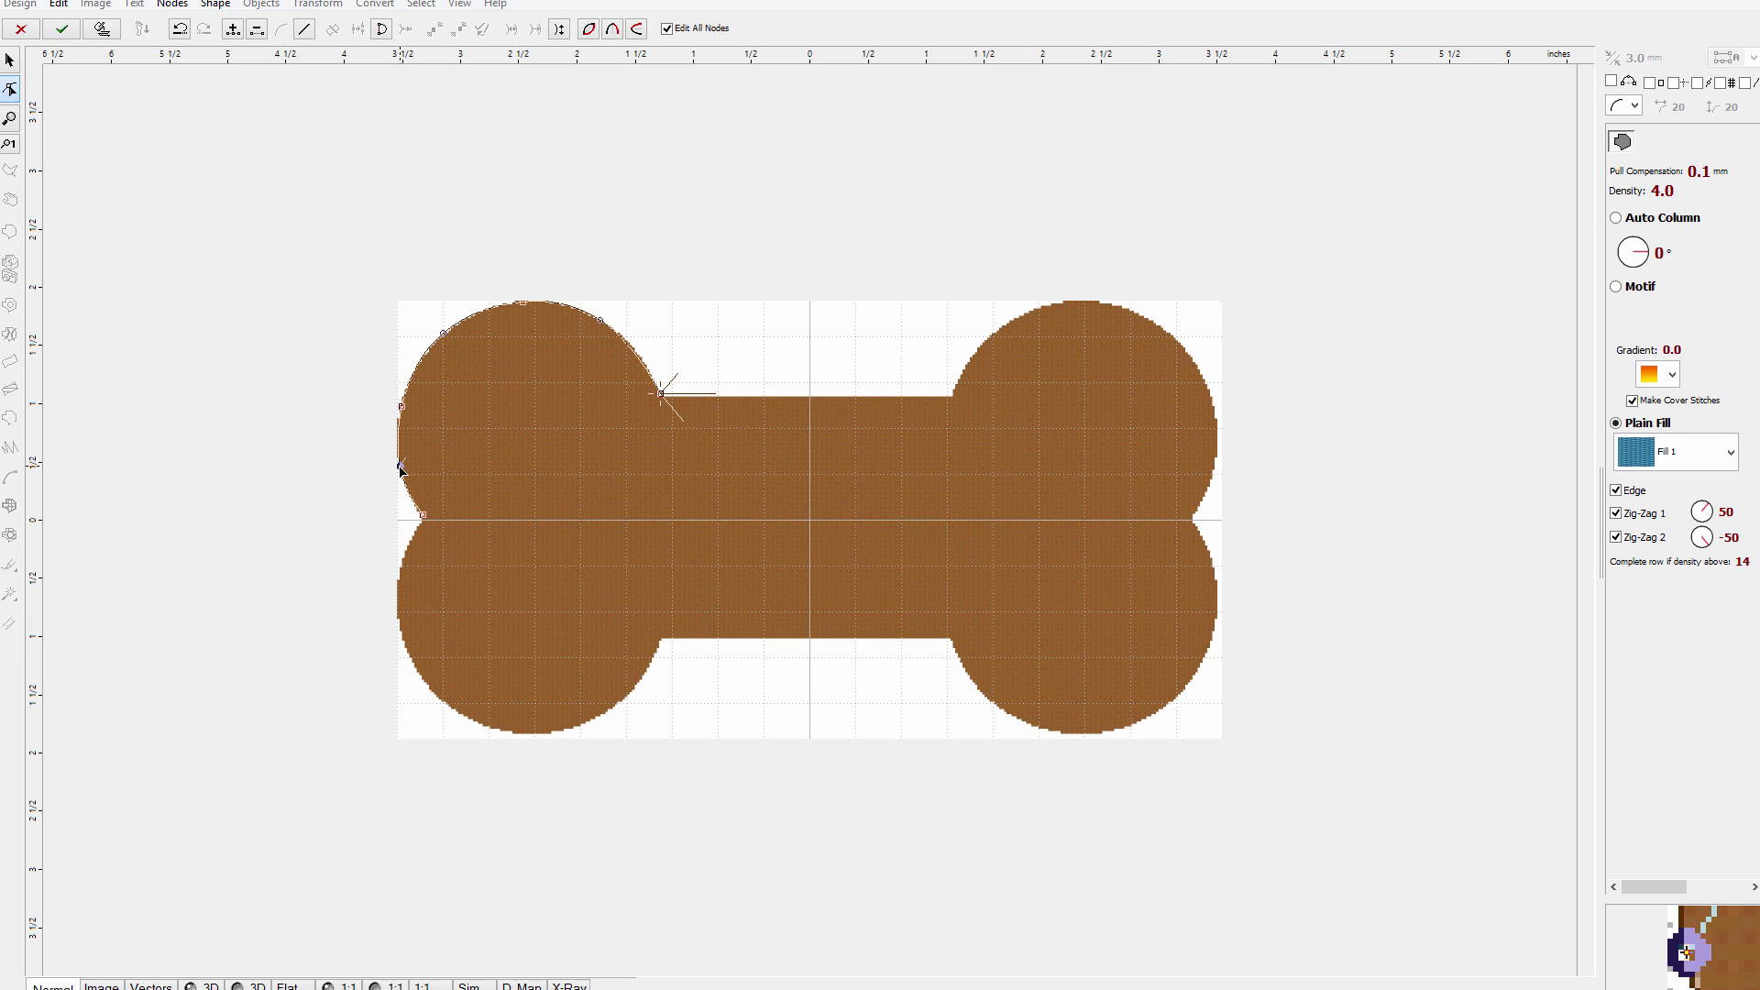
pyautogui.click(432, 689)
pyautogui.click(431, 598)
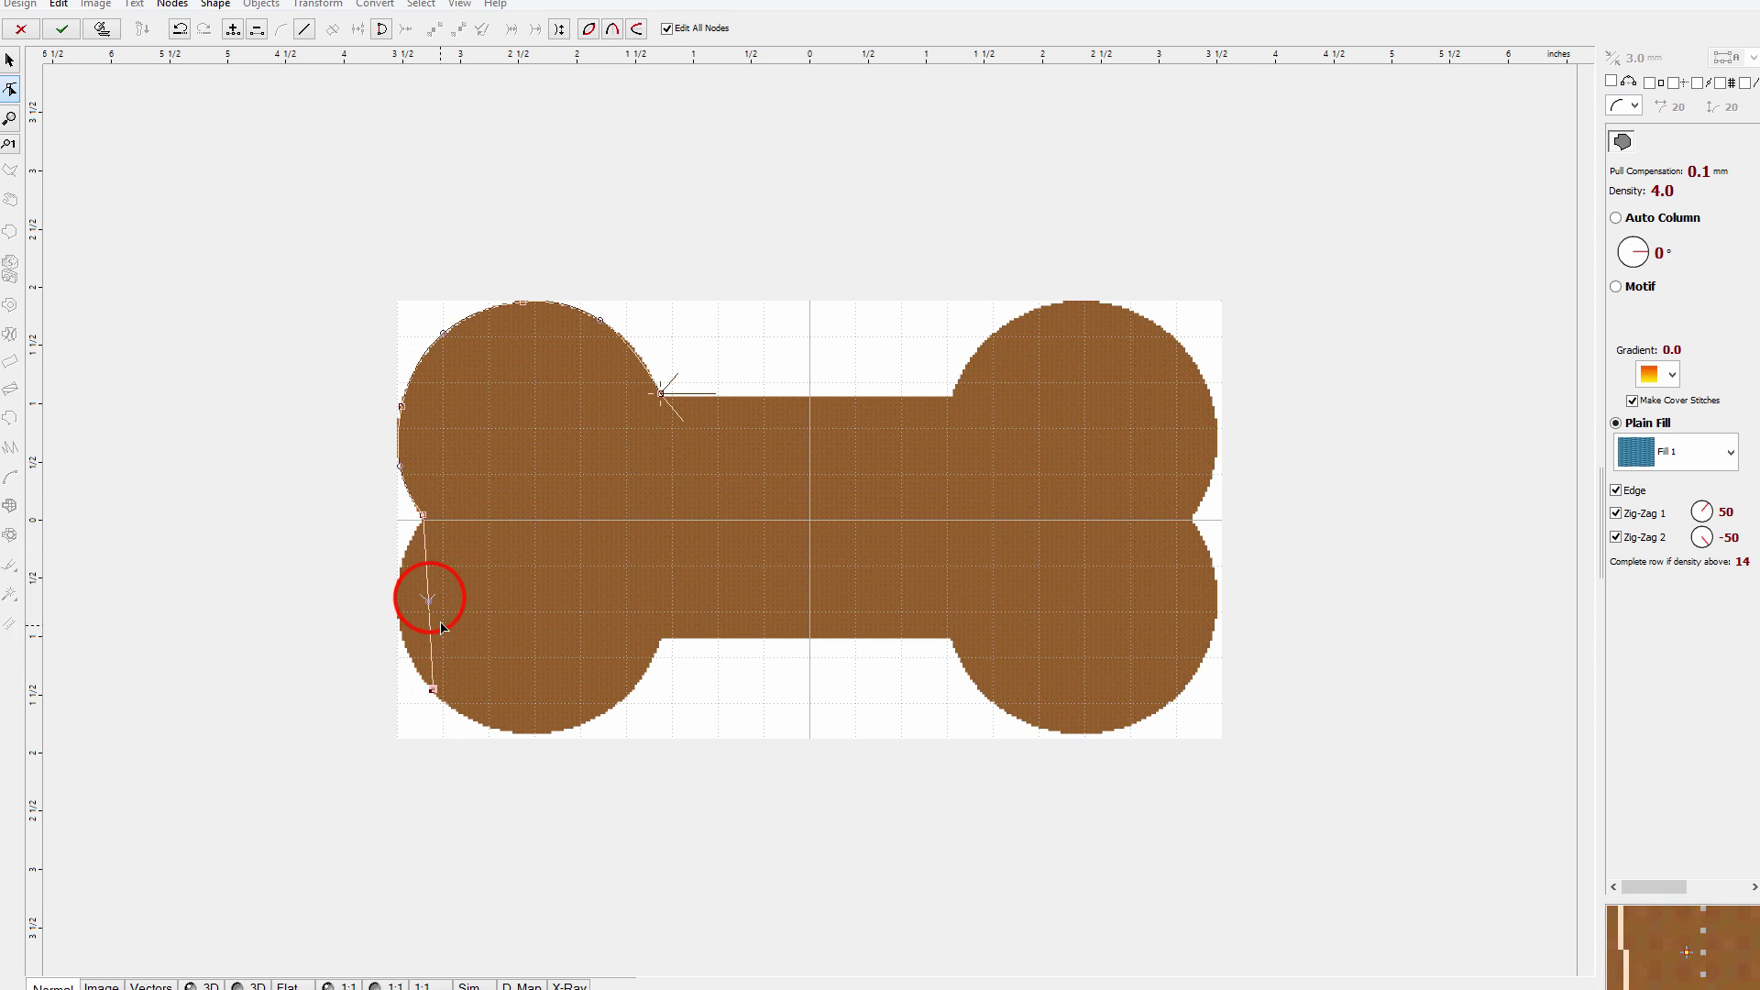
pyautogui.moveTo(431, 598); pyautogui.dragTo(403, 614)
pyautogui.click(638, 684)
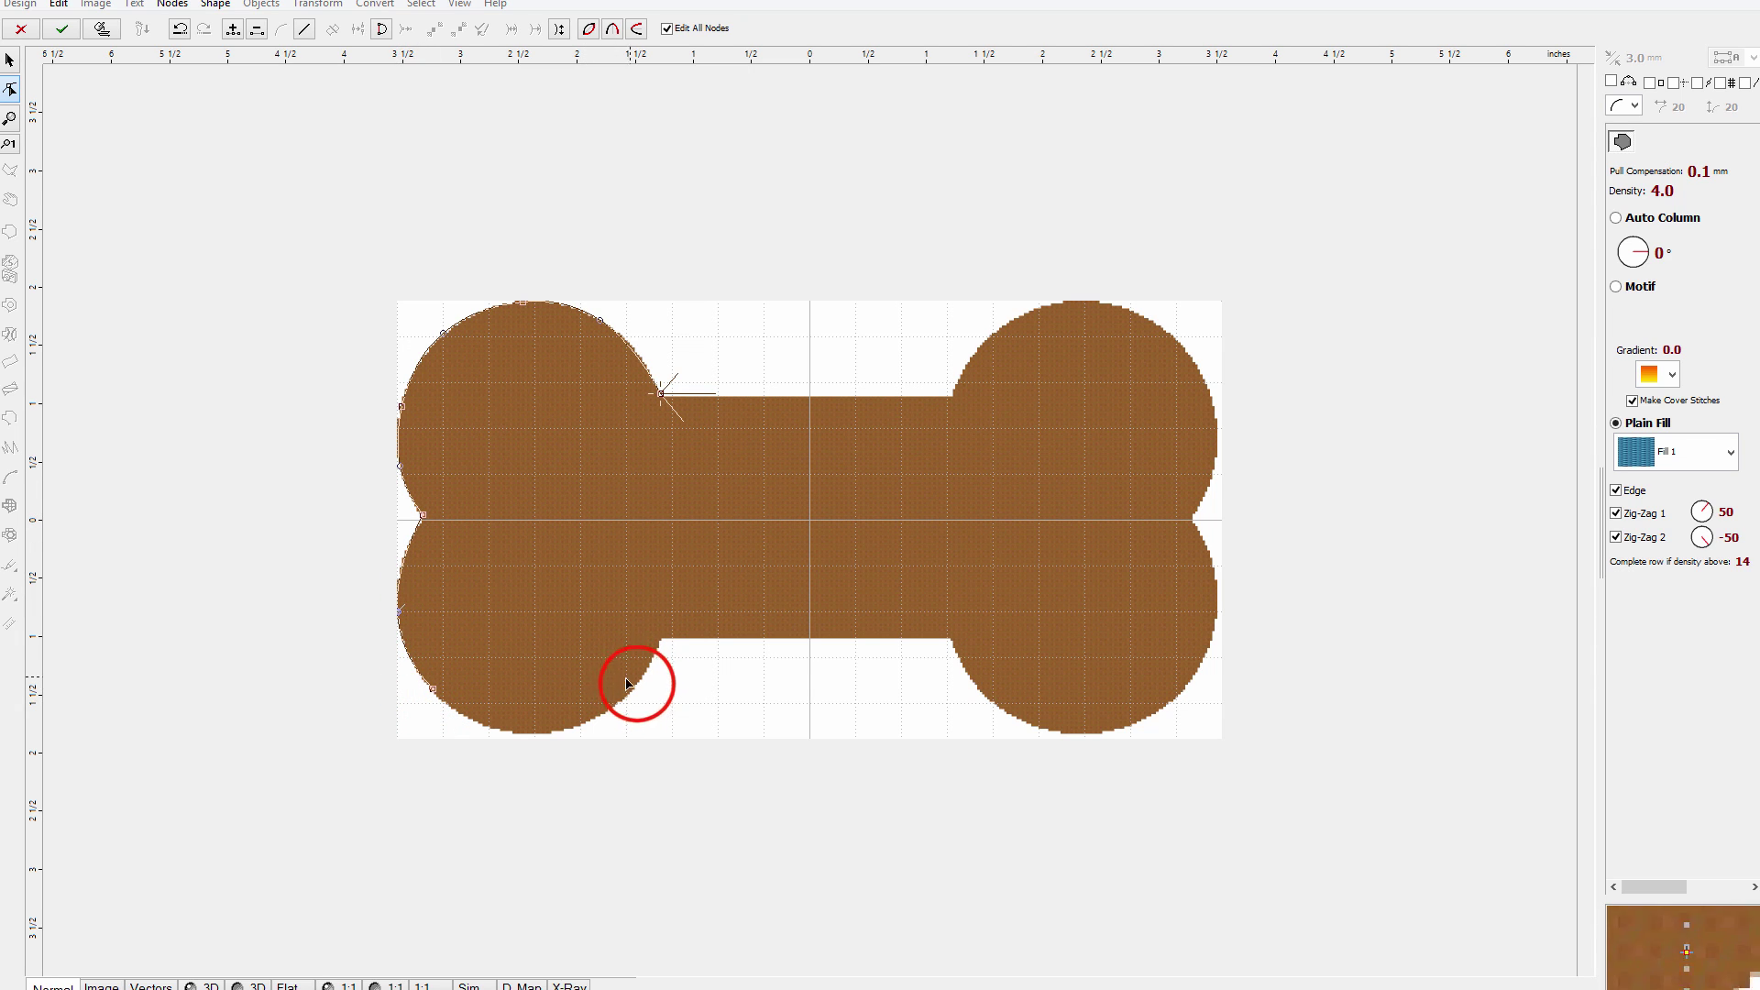
pyautogui.click(534, 689)
pyautogui.moveTo(534, 689); pyautogui.dragTo(534, 731)
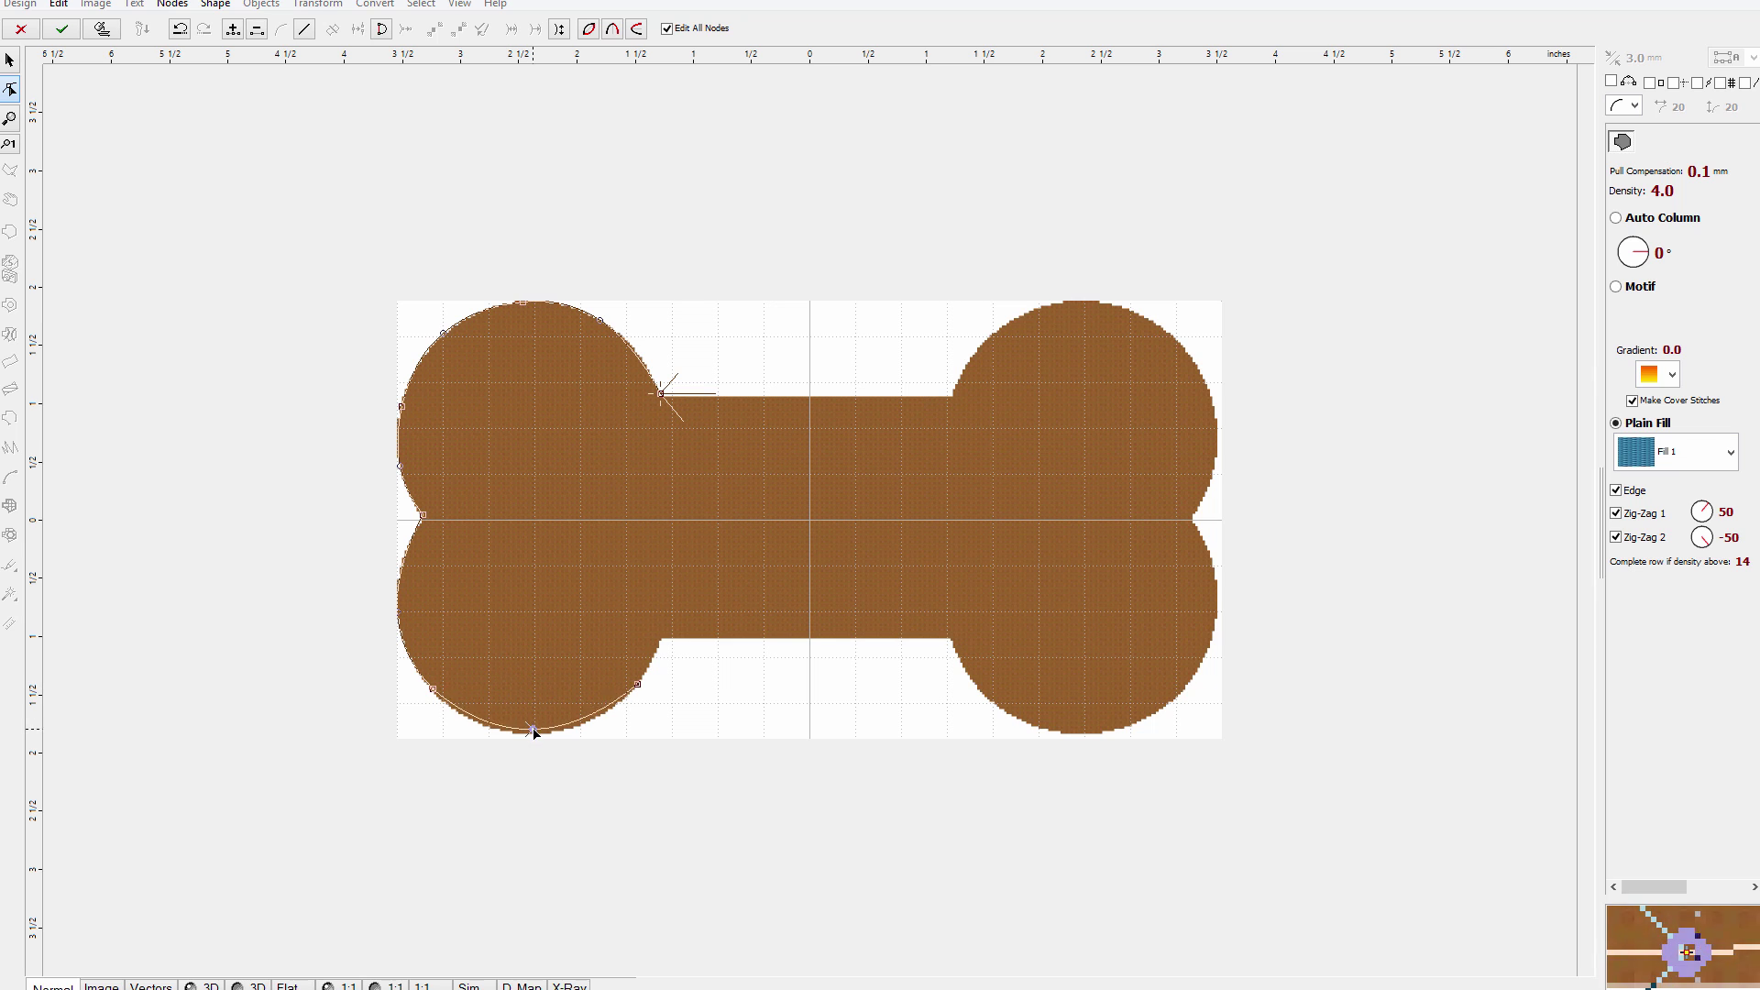
# - Continue the outline along the lower shaft and around both right lobes, curving each segment
pyautogui.click(661, 639)
pyautogui.click(948, 639)
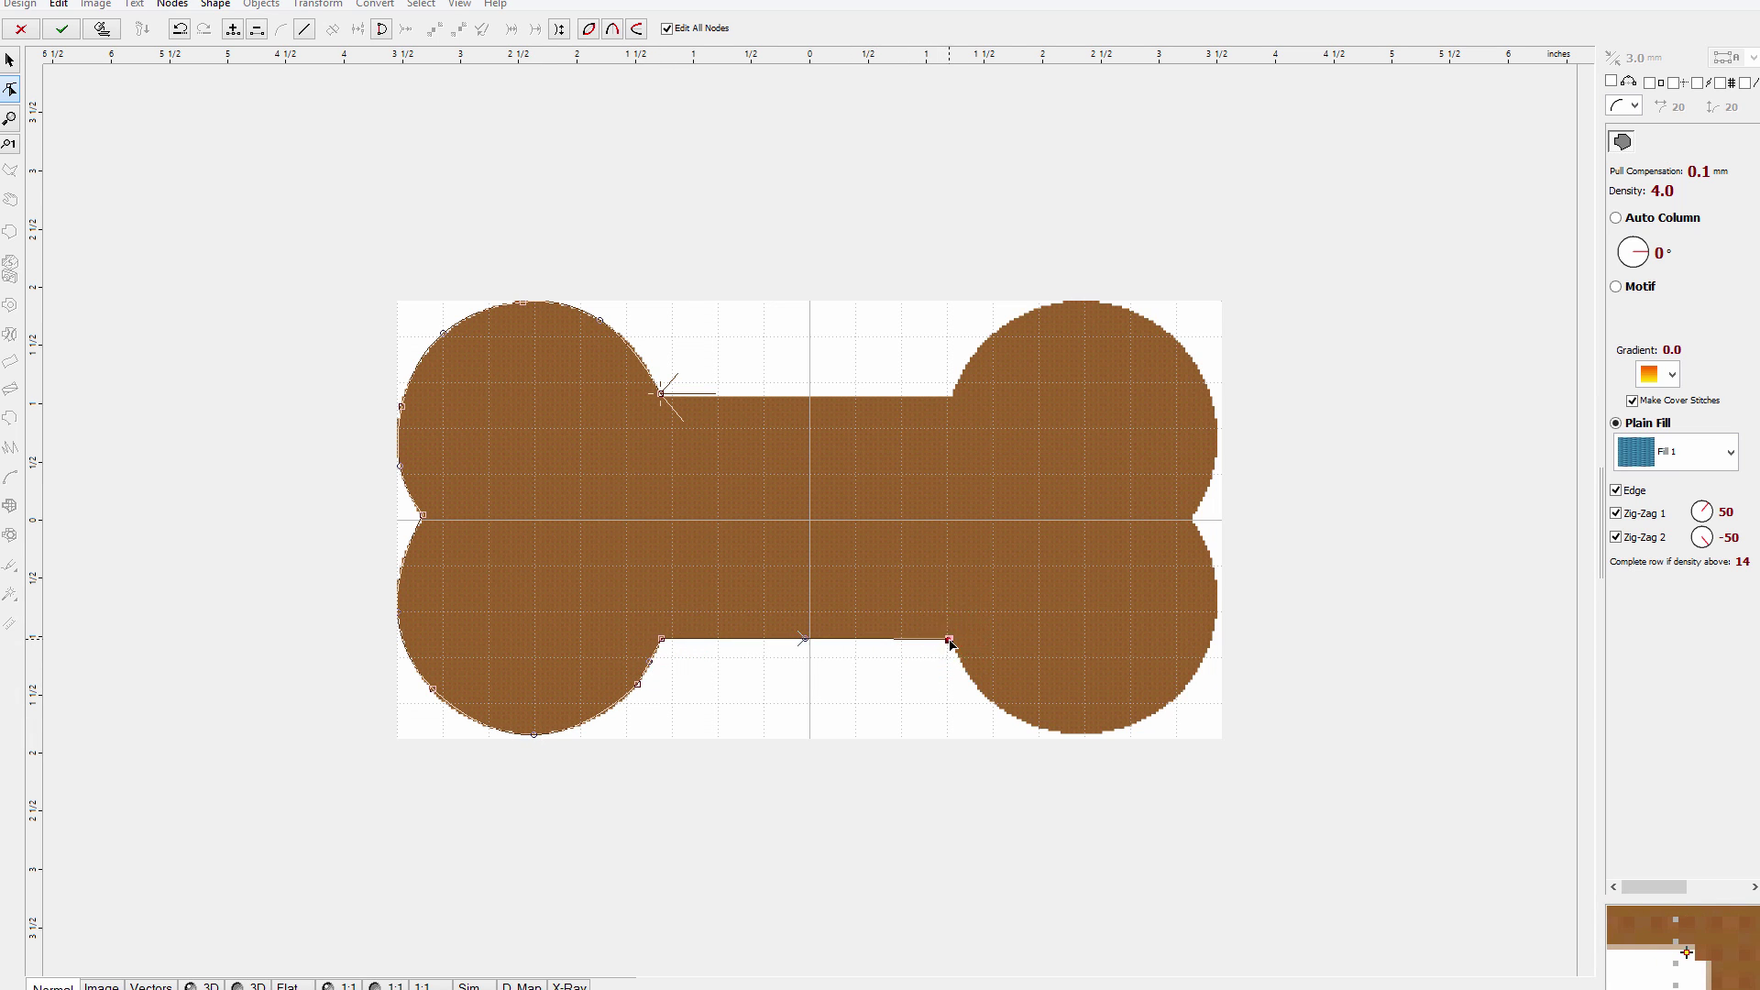
pyautogui.click(1092, 734)
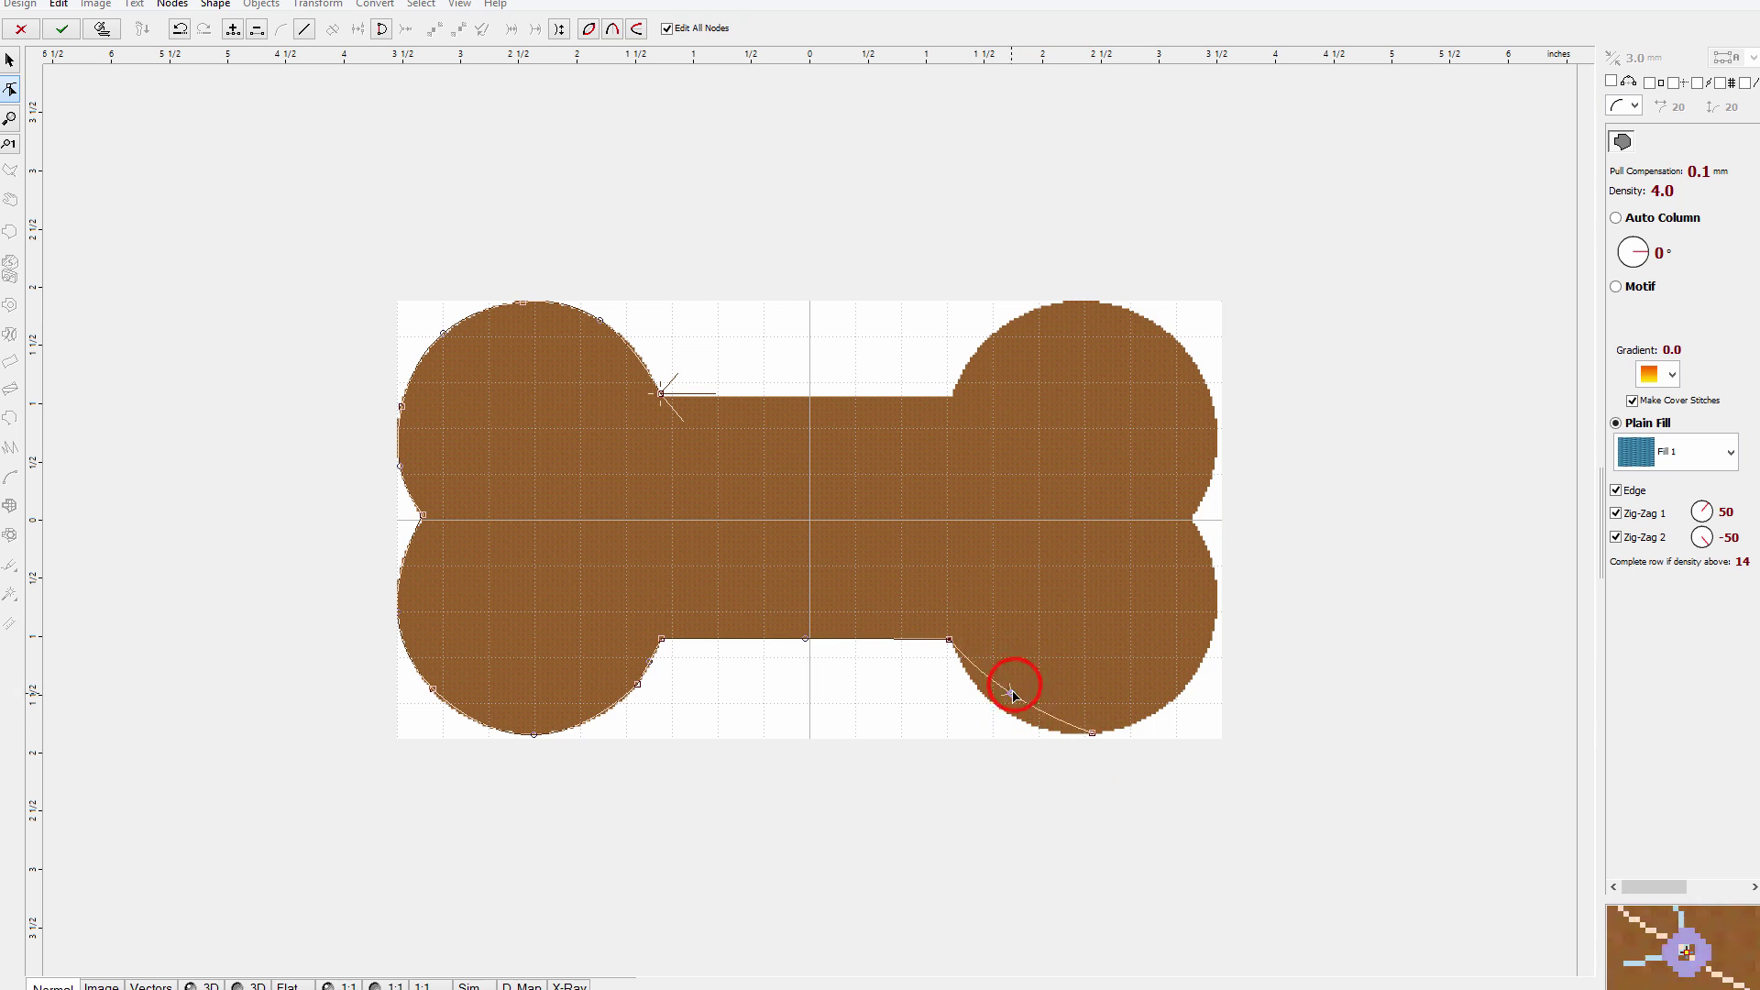
pyautogui.click(1004, 713)
pyautogui.click(1219, 593)
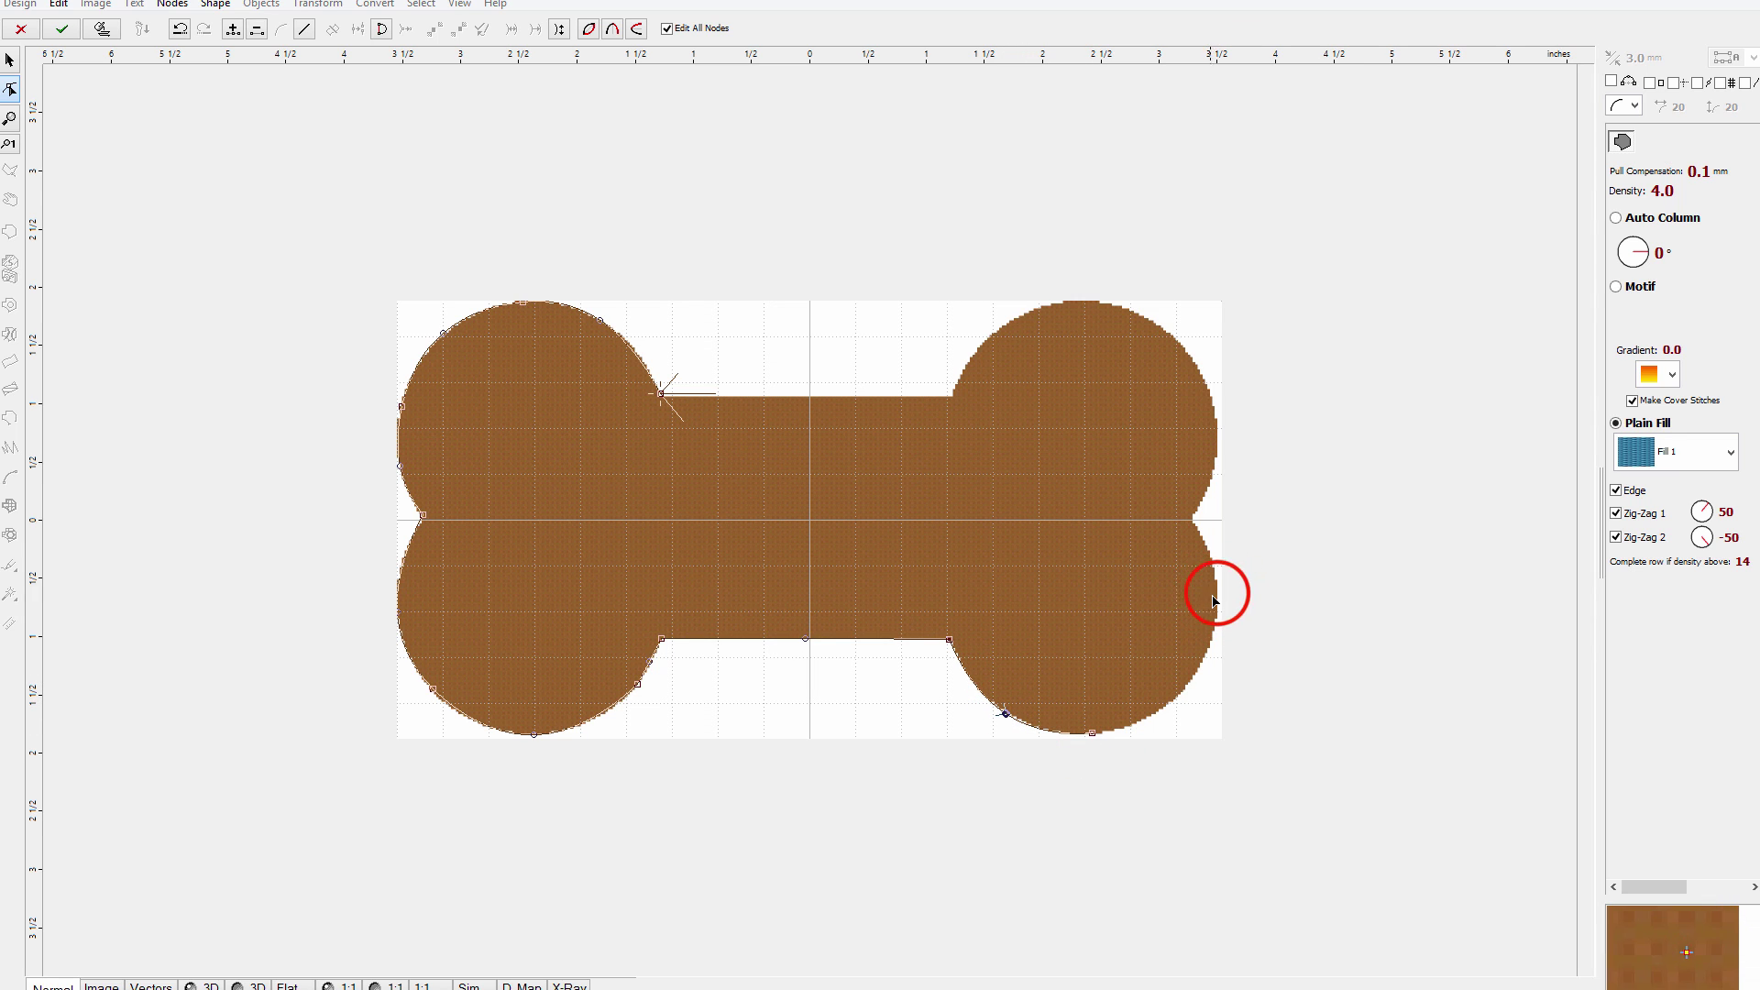
pyautogui.click(1155, 665)
pyautogui.moveTo(1160, 662); pyautogui.dragTo(1174, 685)
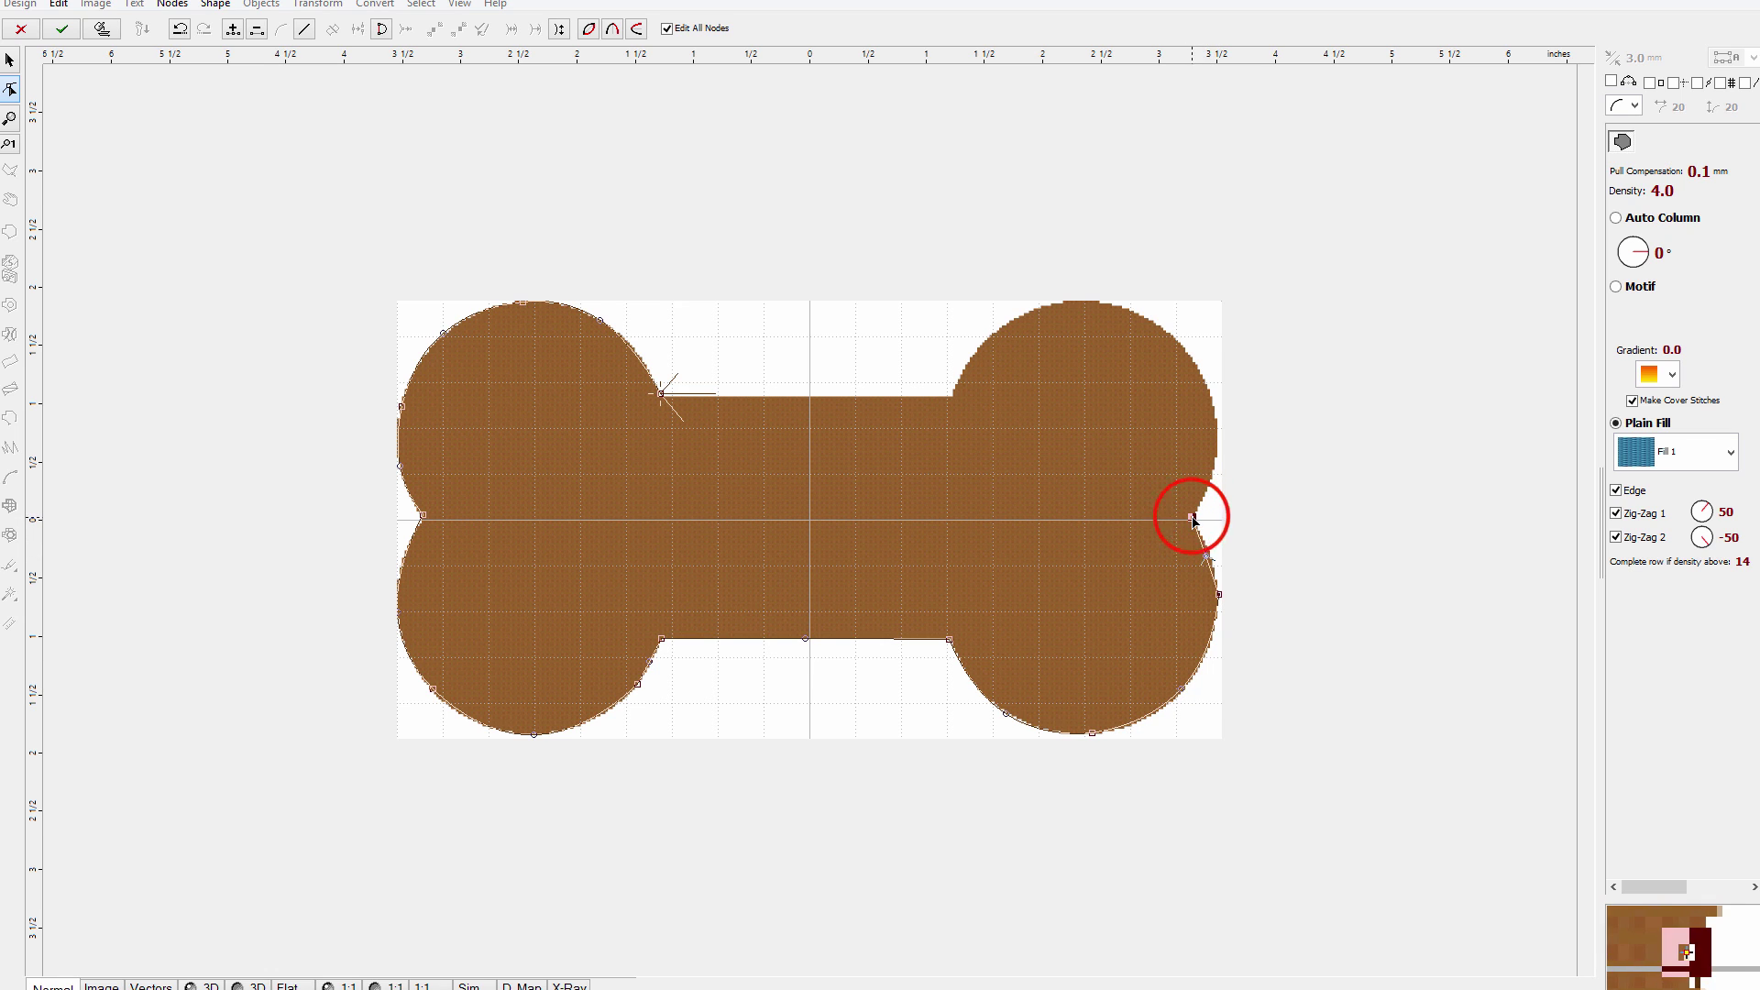
pyautogui.click(1205, 557)
pyautogui.click(1180, 346)
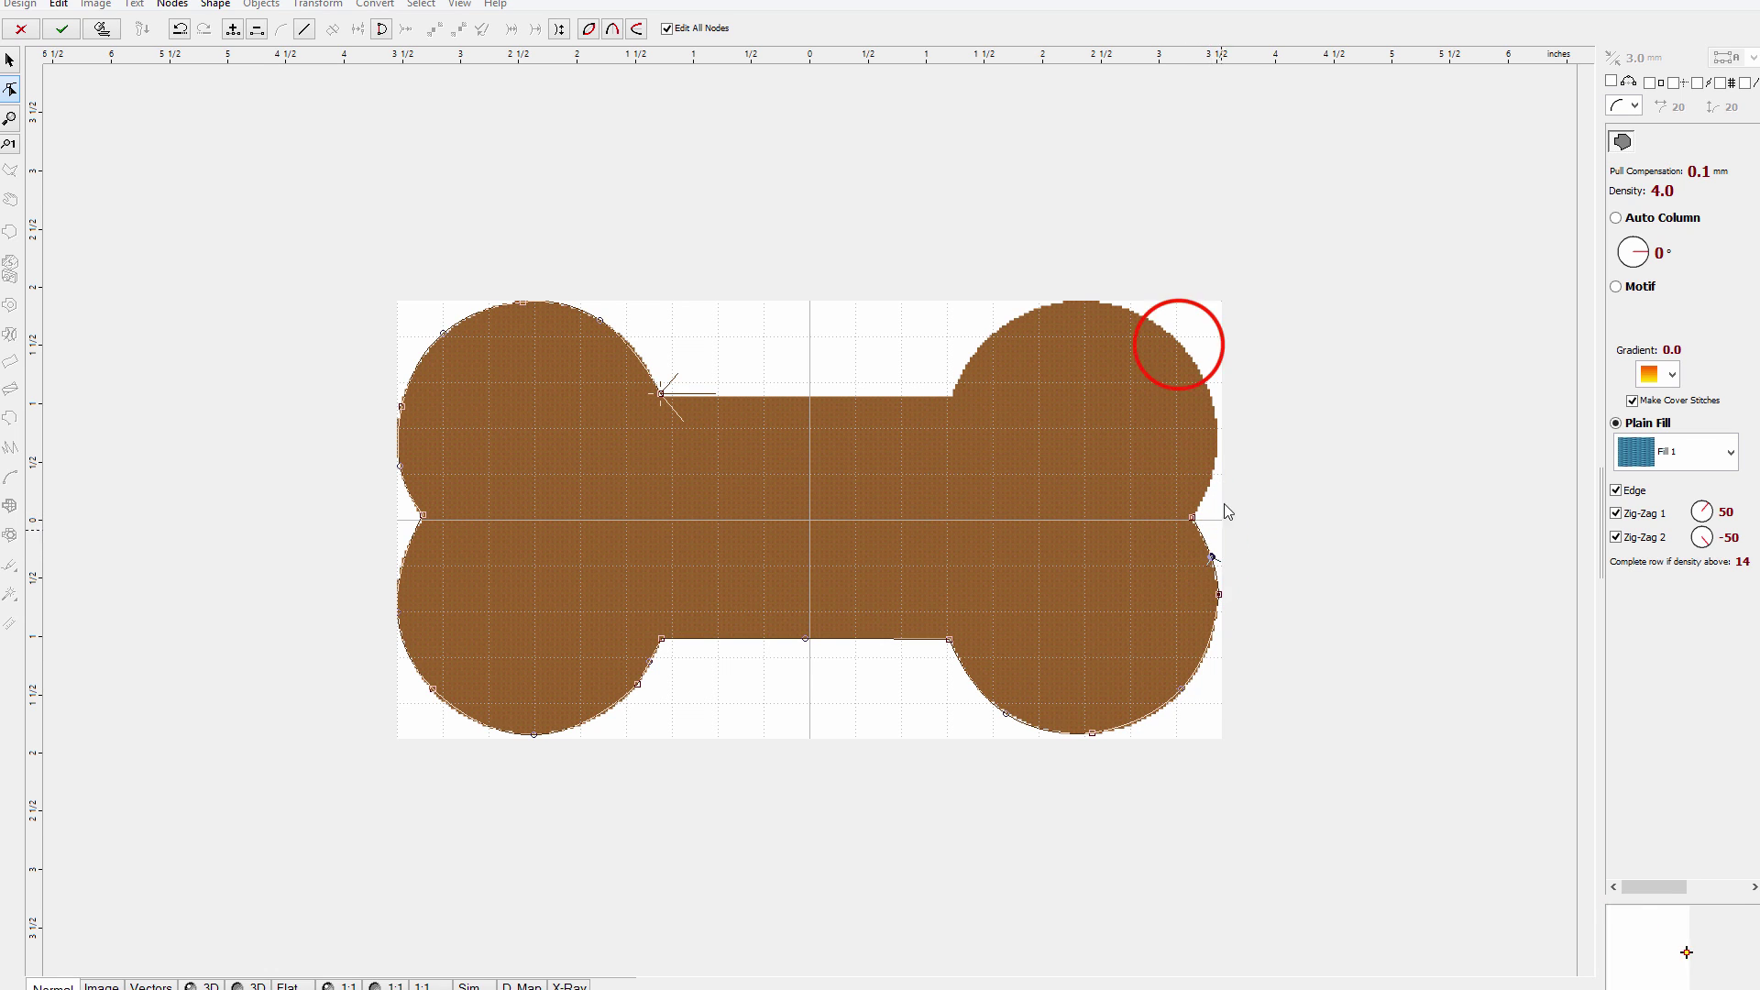
pyautogui.moveTo(1185, 433); pyautogui.dragTo(1218, 427)
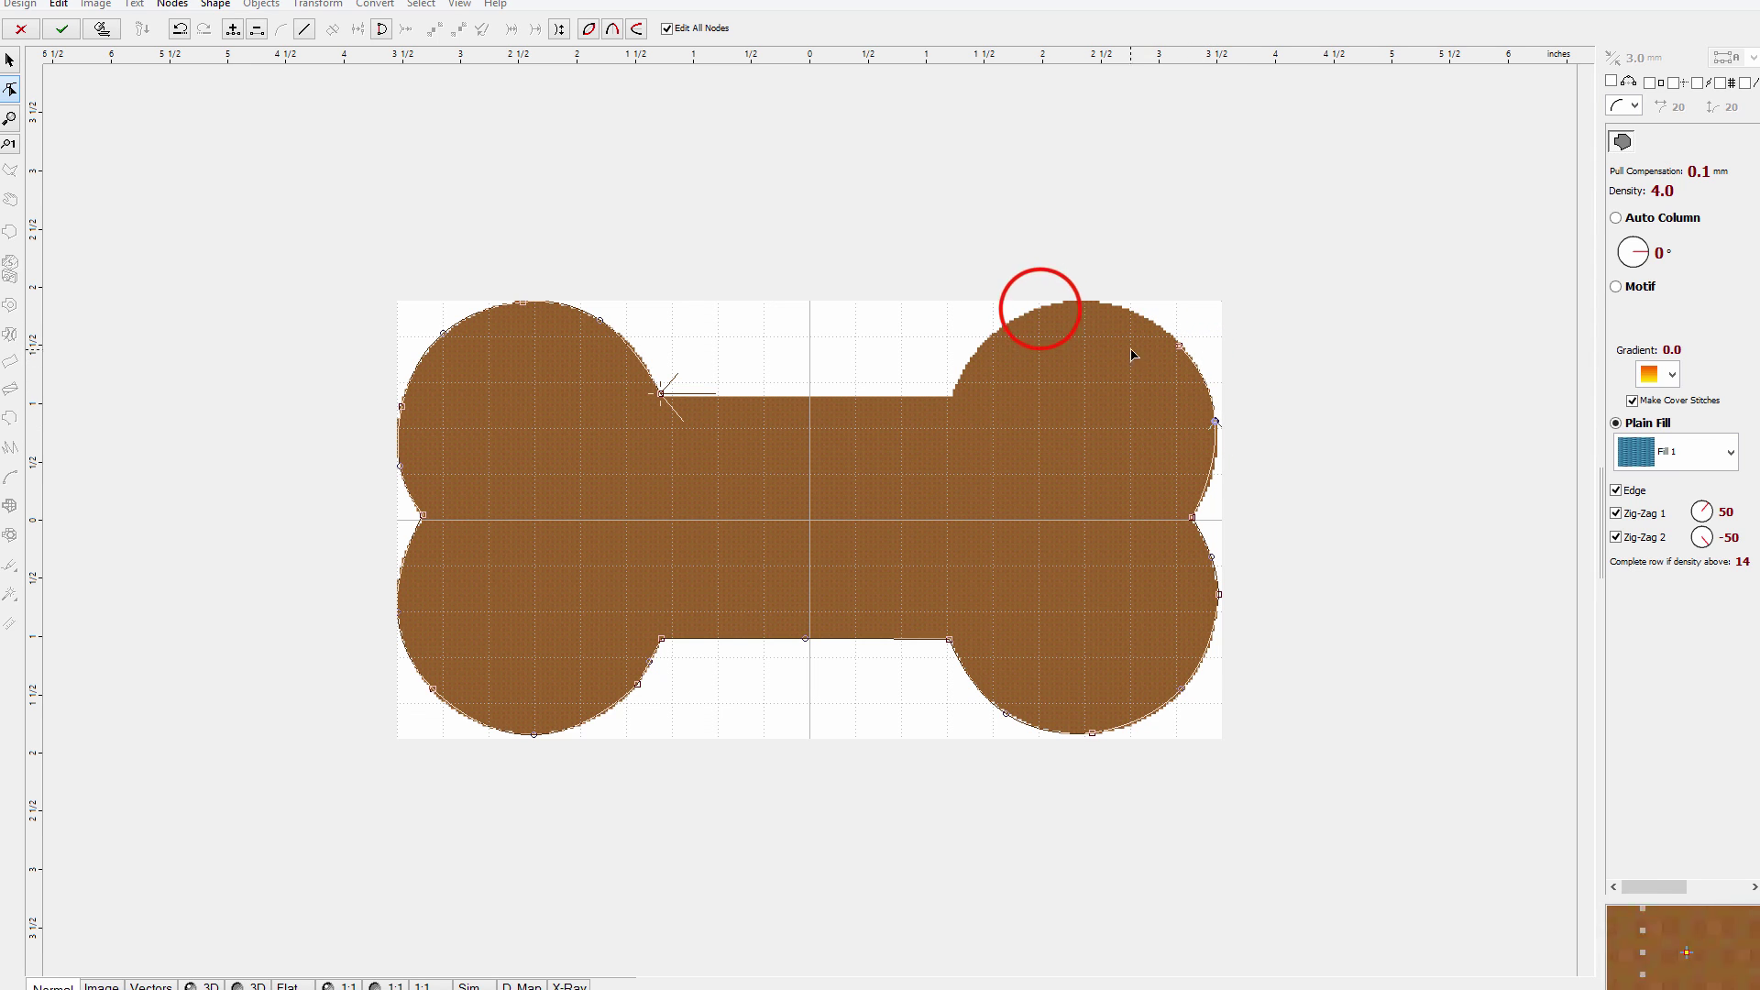
pyautogui.moveTo(1115, 323); pyautogui.dragTo(1114, 306)
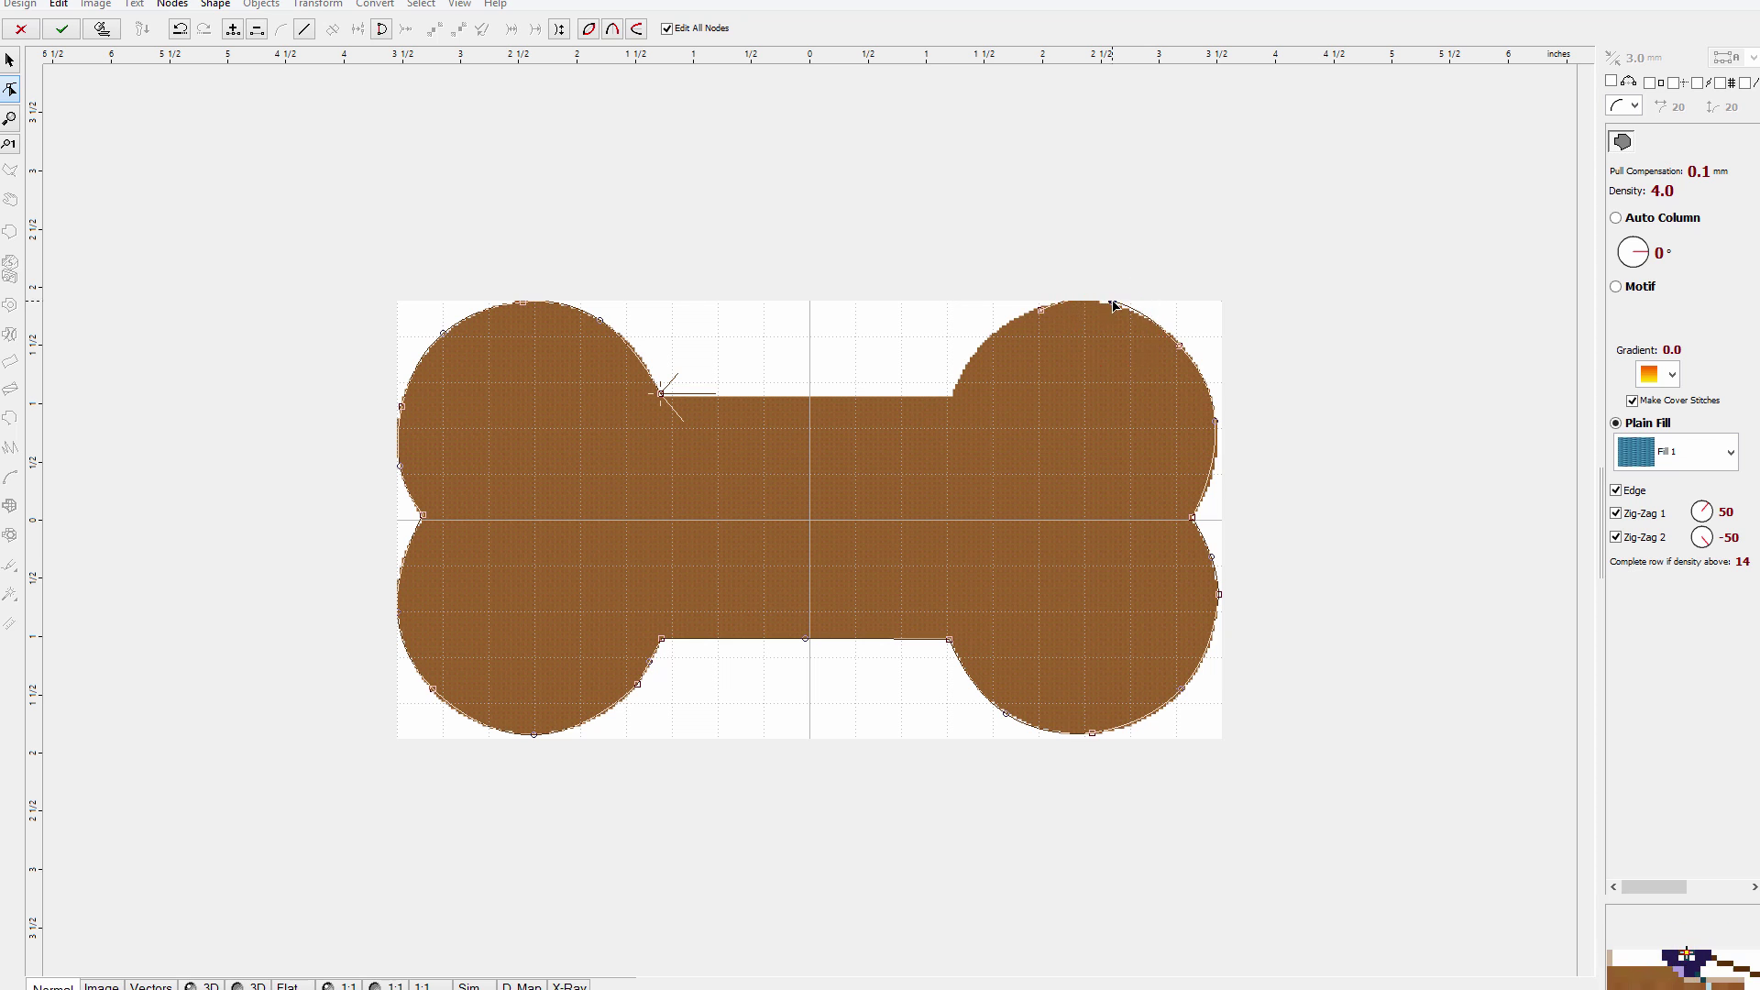
pyautogui.moveTo(998, 348); pyautogui.dragTo(987, 343)
# - Close the outline along the top edge and straighten it beside the left lobe
pyautogui.click(748, 396)
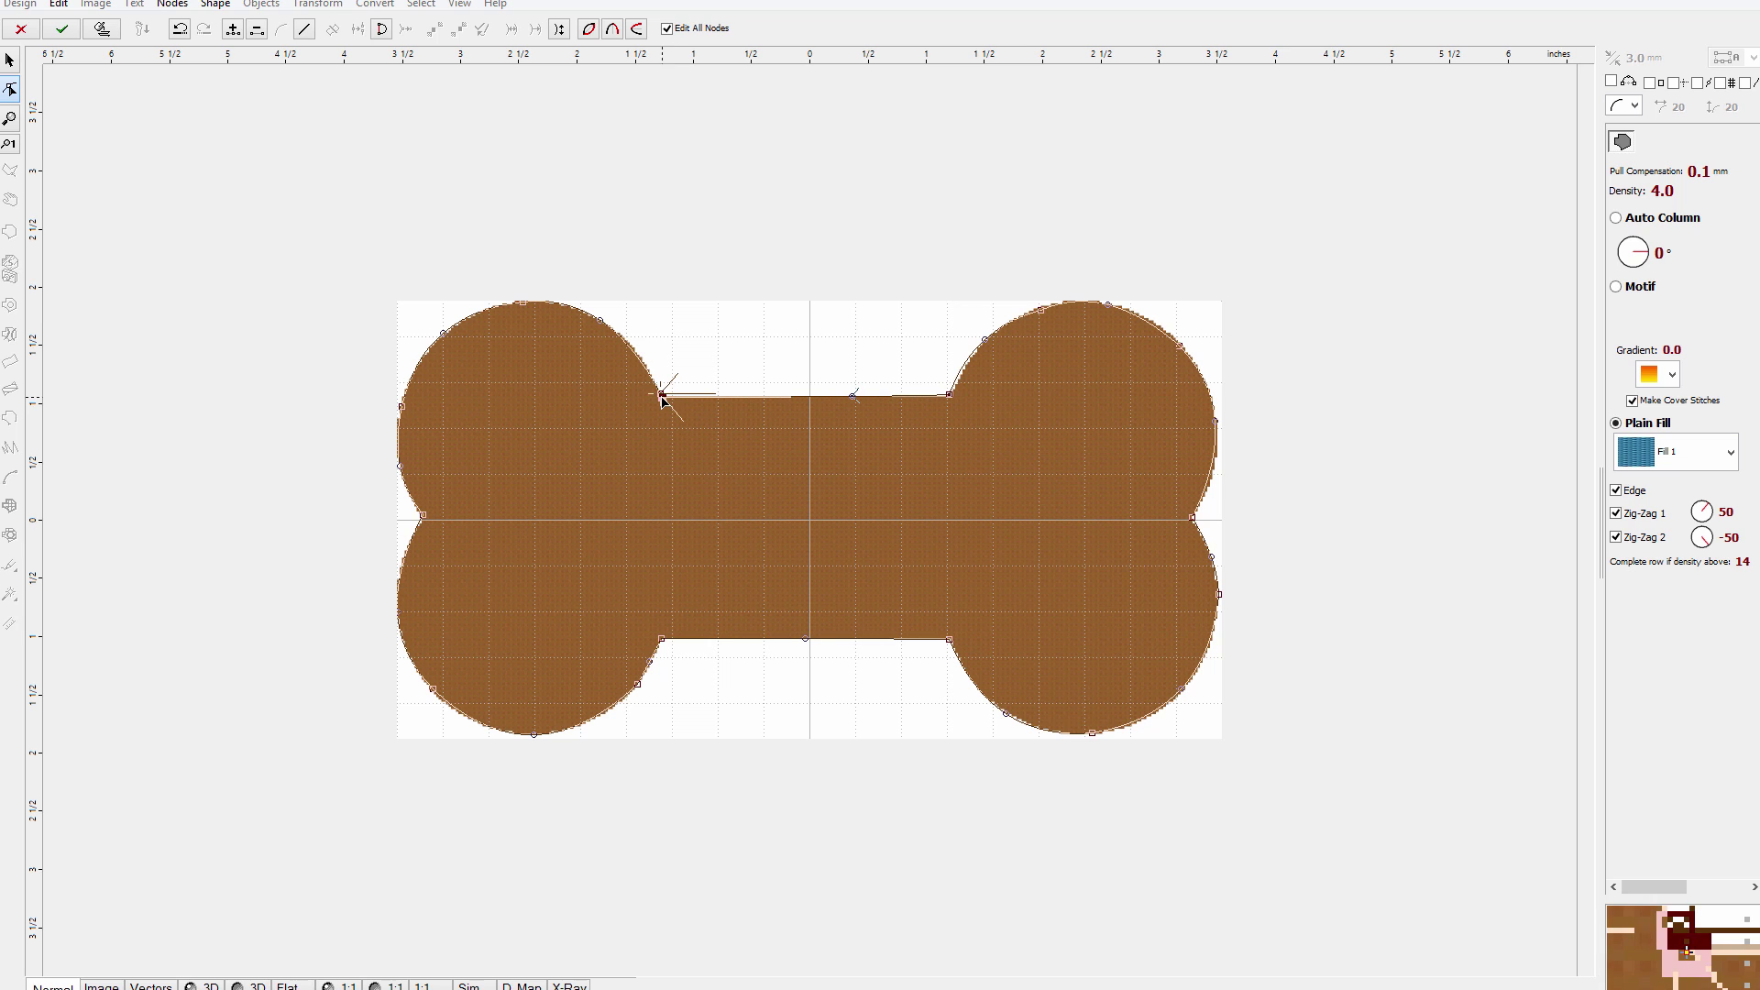
pyautogui.moveTo(803, 420); pyautogui.dragTo(688, 406)
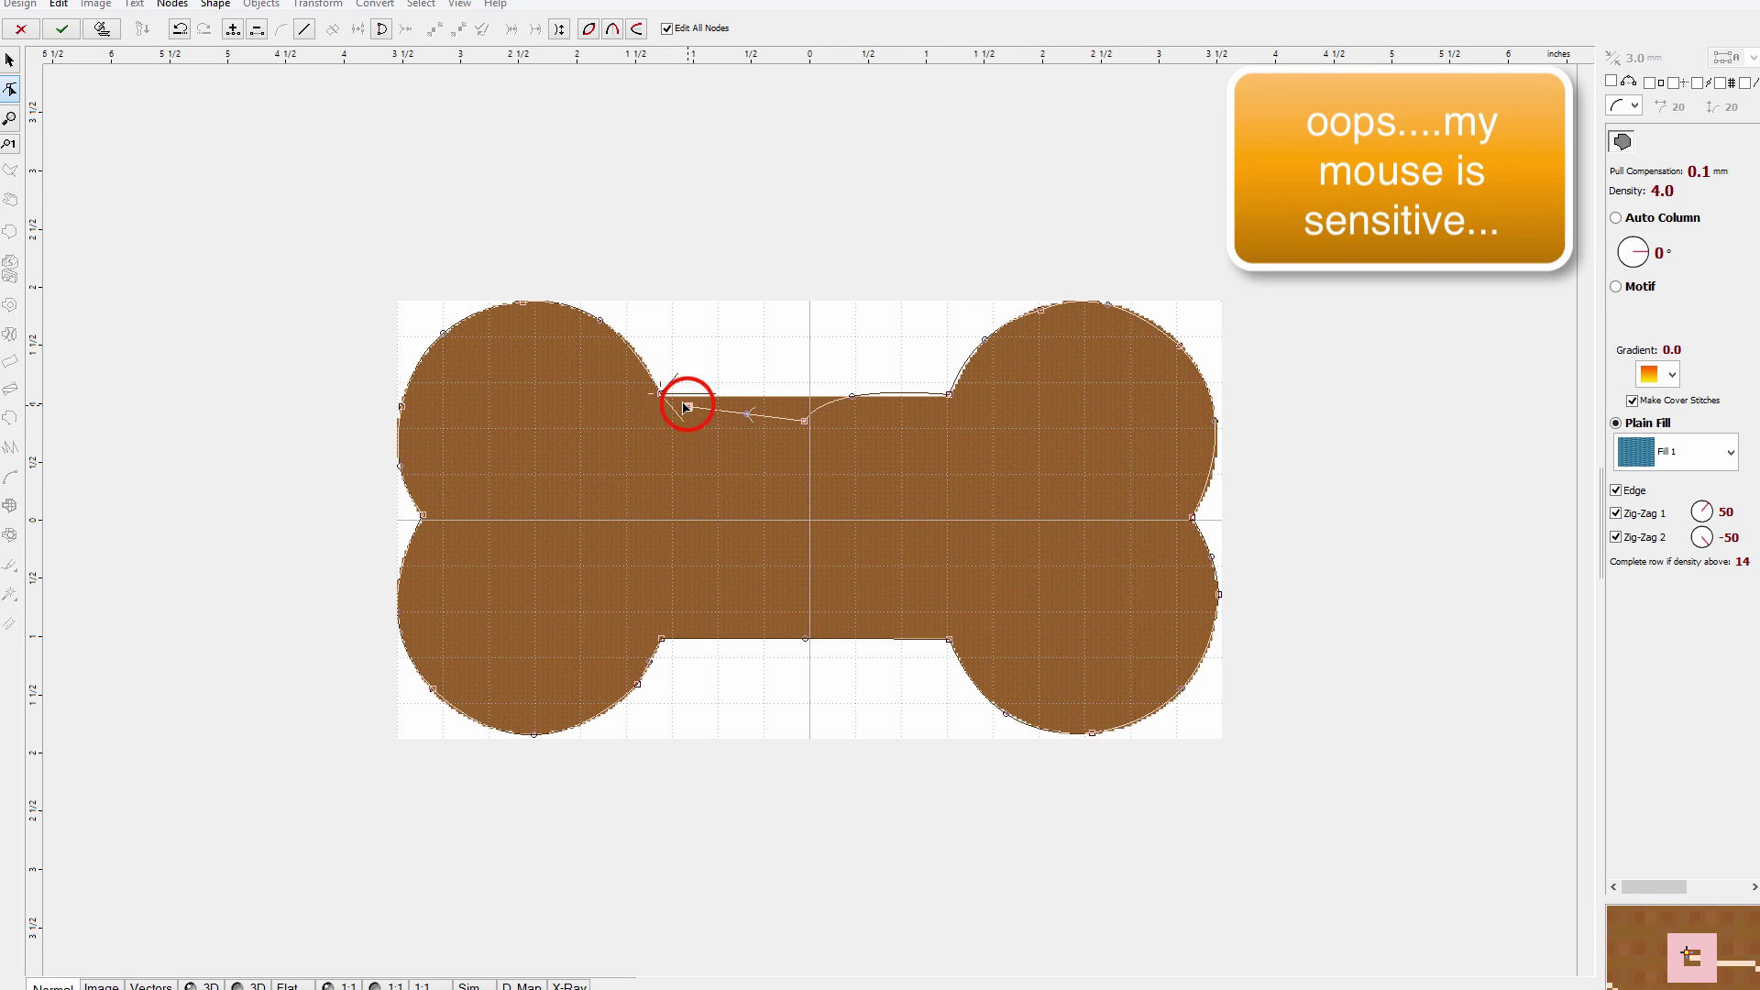
pyautogui.click(662, 396)
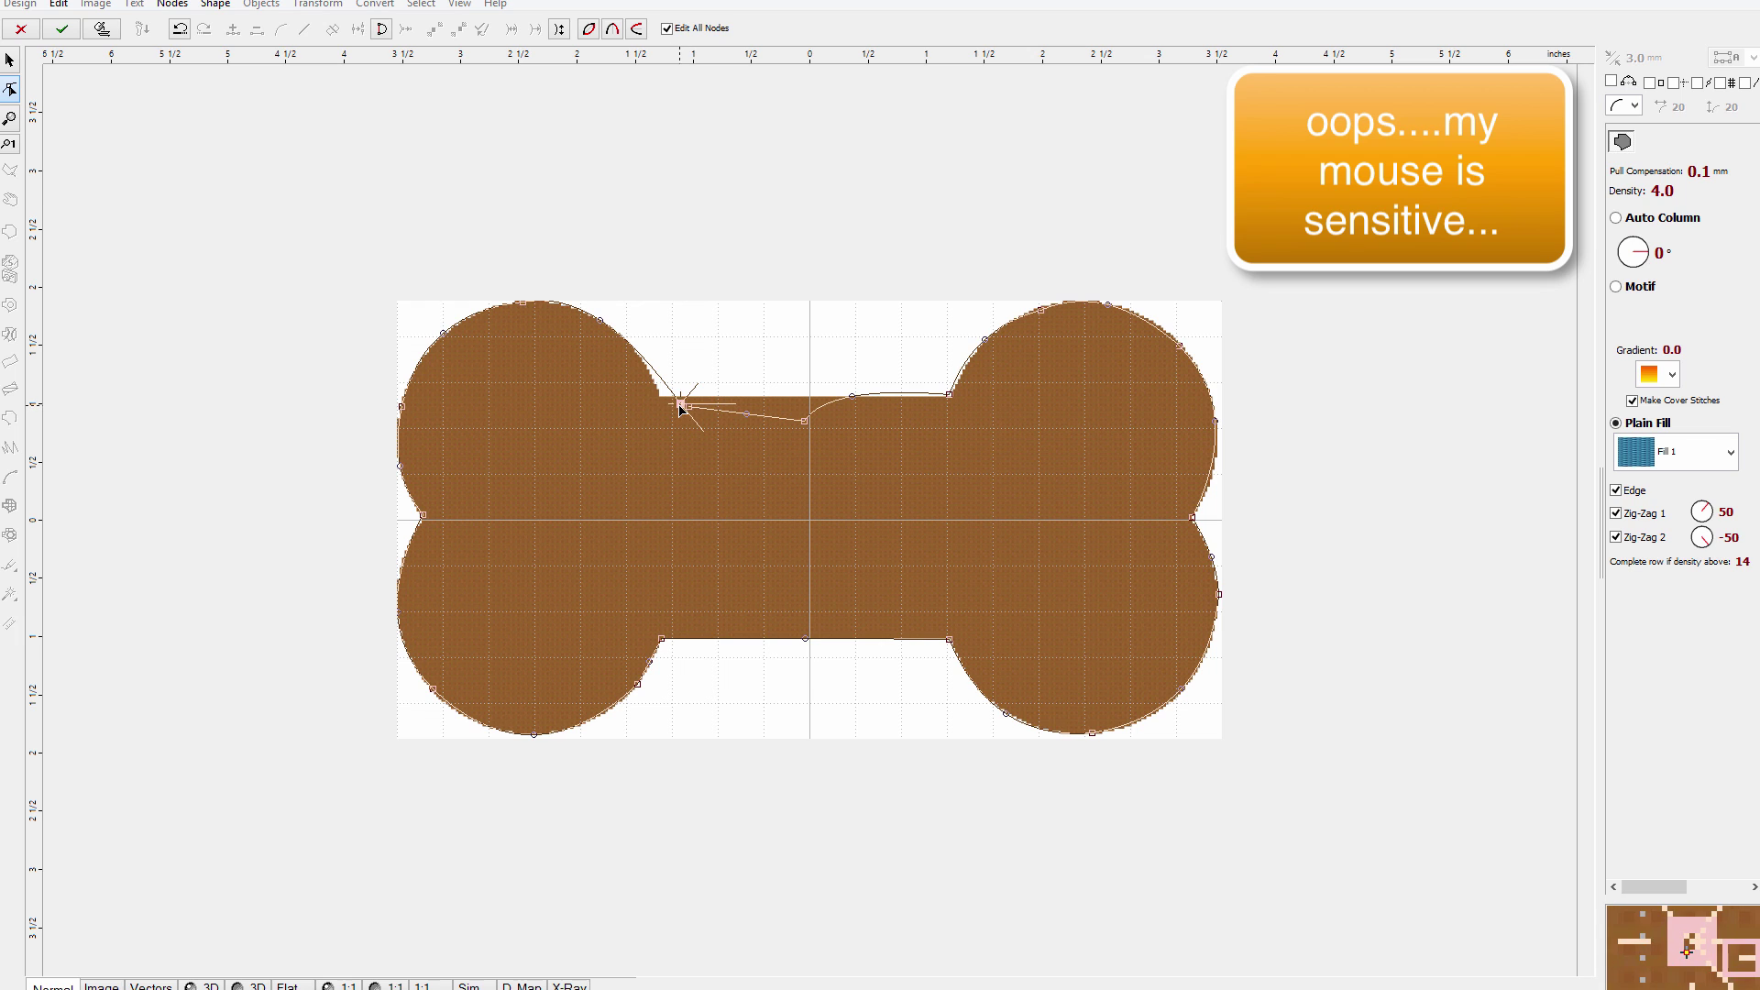
pyautogui.click(678, 401)
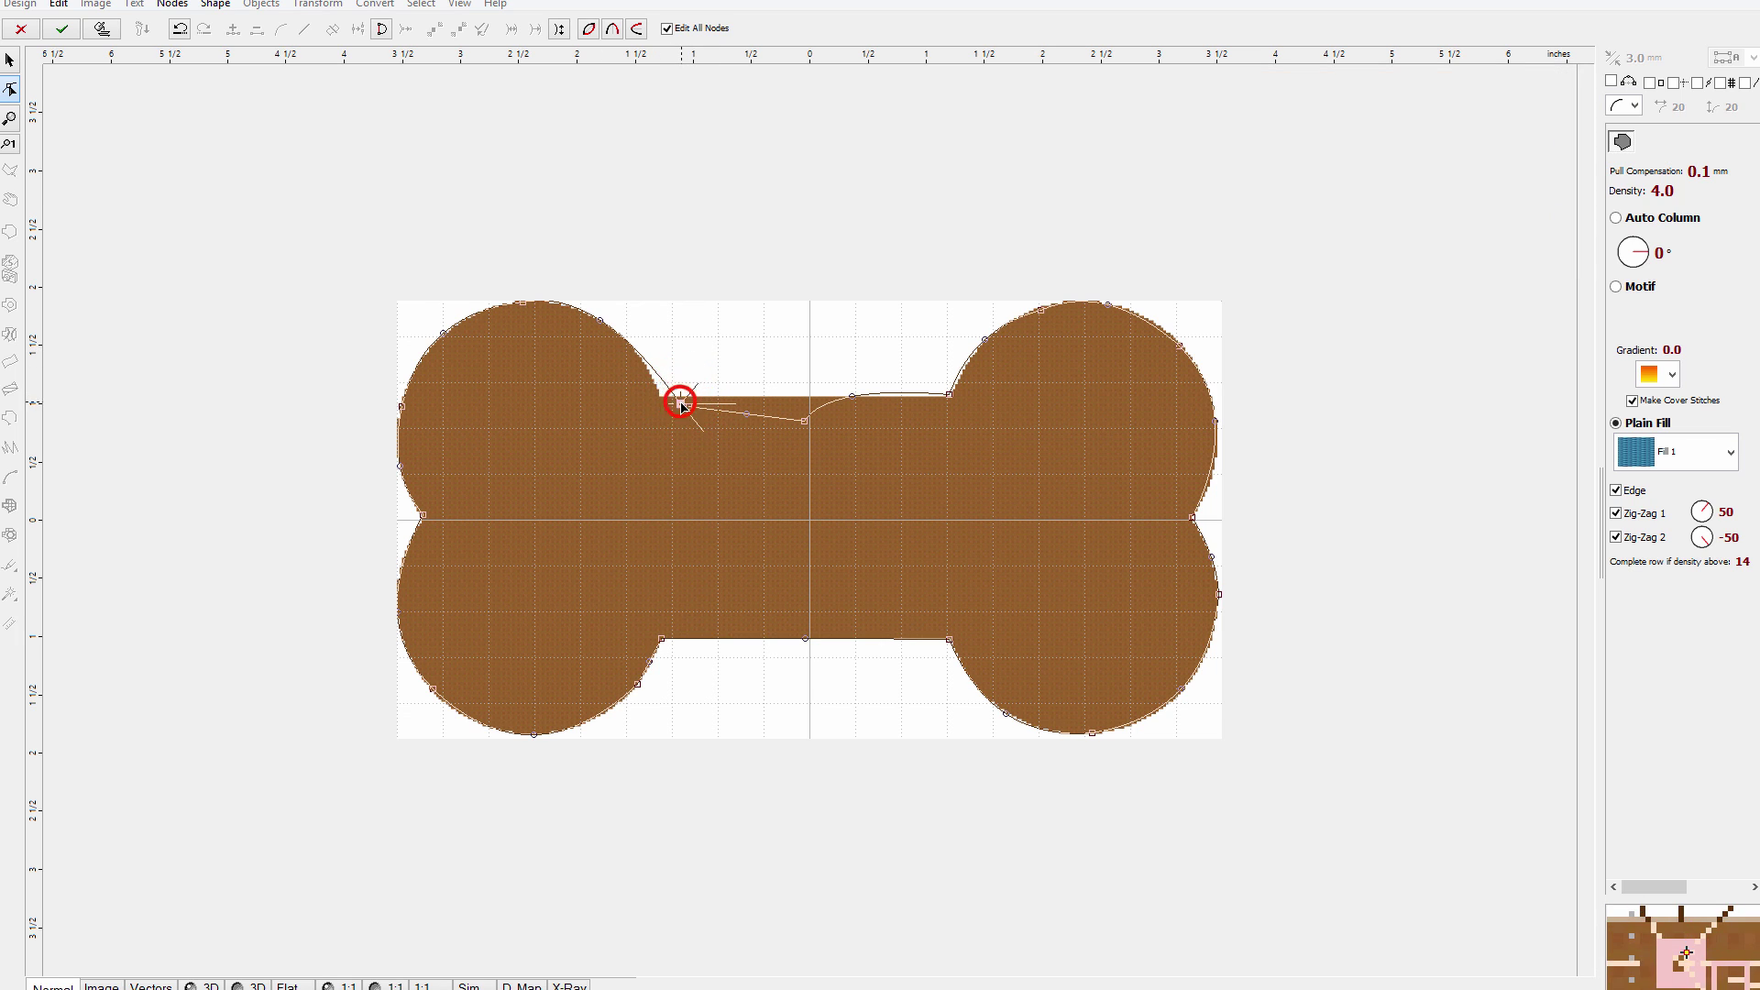
pyautogui.moveTo(678, 401)
pyautogui.mouseDown()
pyautogui.moveTo(717, 413)
pyautogui.moveTo(698, 410)
pyautogui.mouseUp()
pyautogui.click(662, 398)
pyautogui.moveTo(804, 420); pyautogui.dragTo(733, 398)
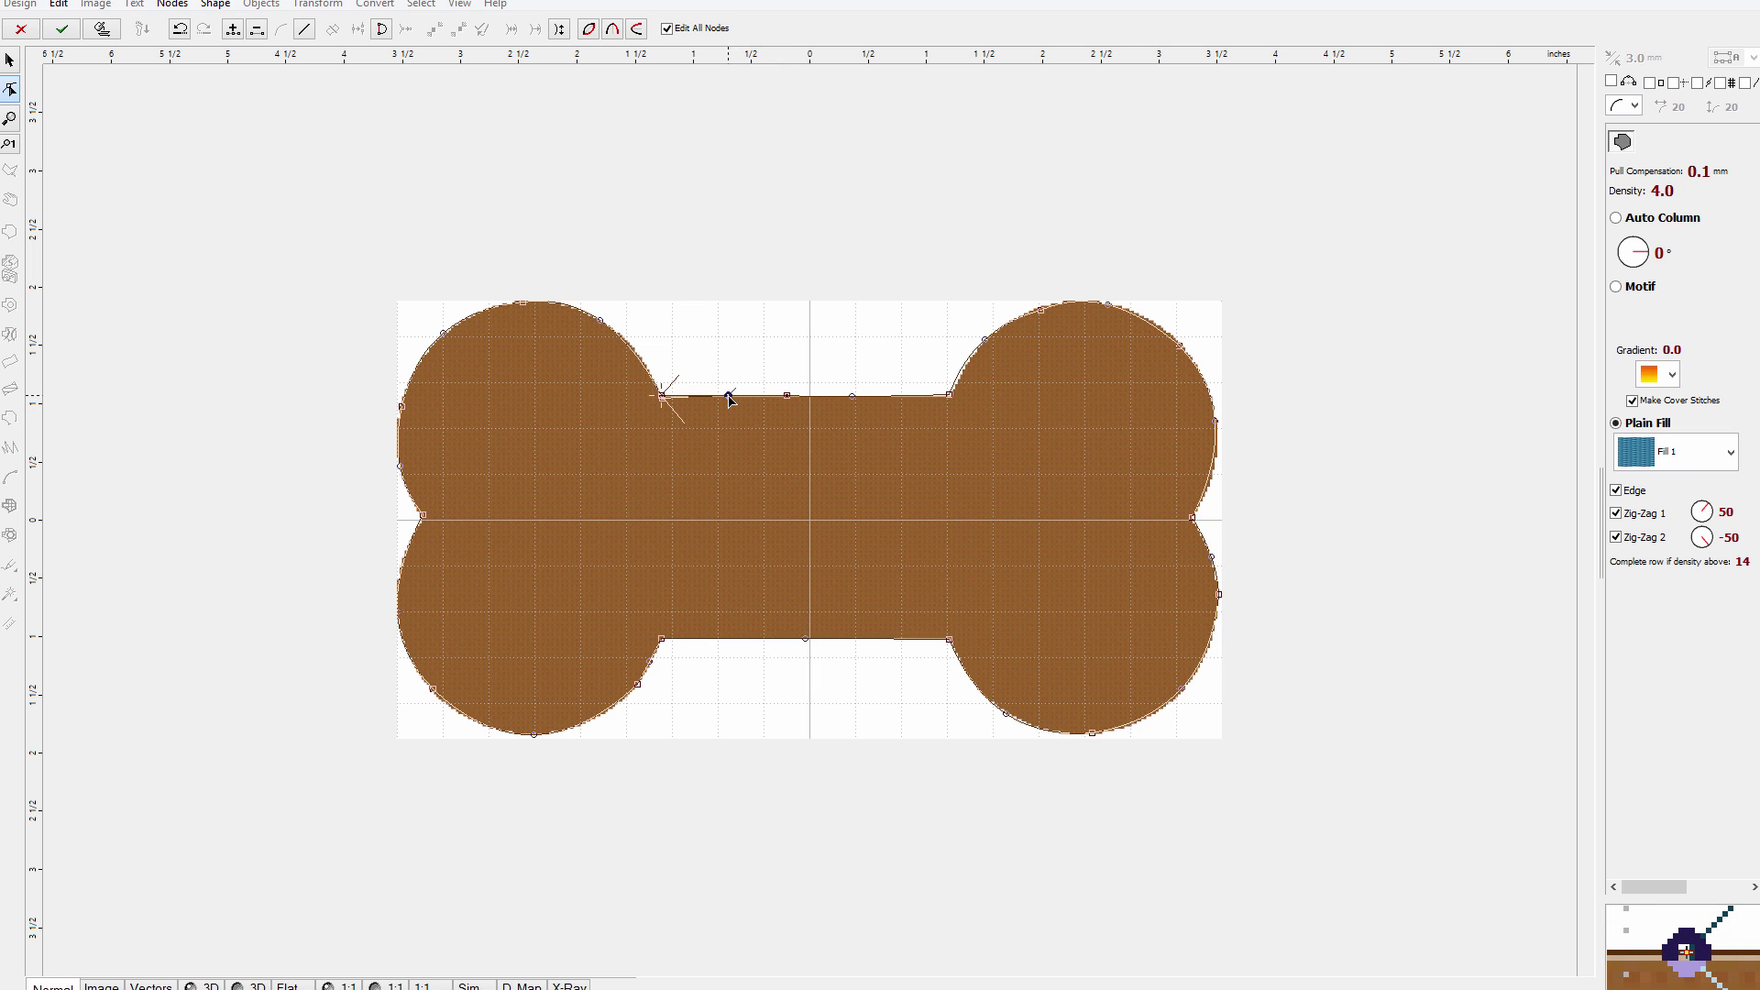
# - Apply the node edit and delete the traced bone fill object, leaving only the image
pyautogui.click(102, 28)
pyautogui.click(129, 74)
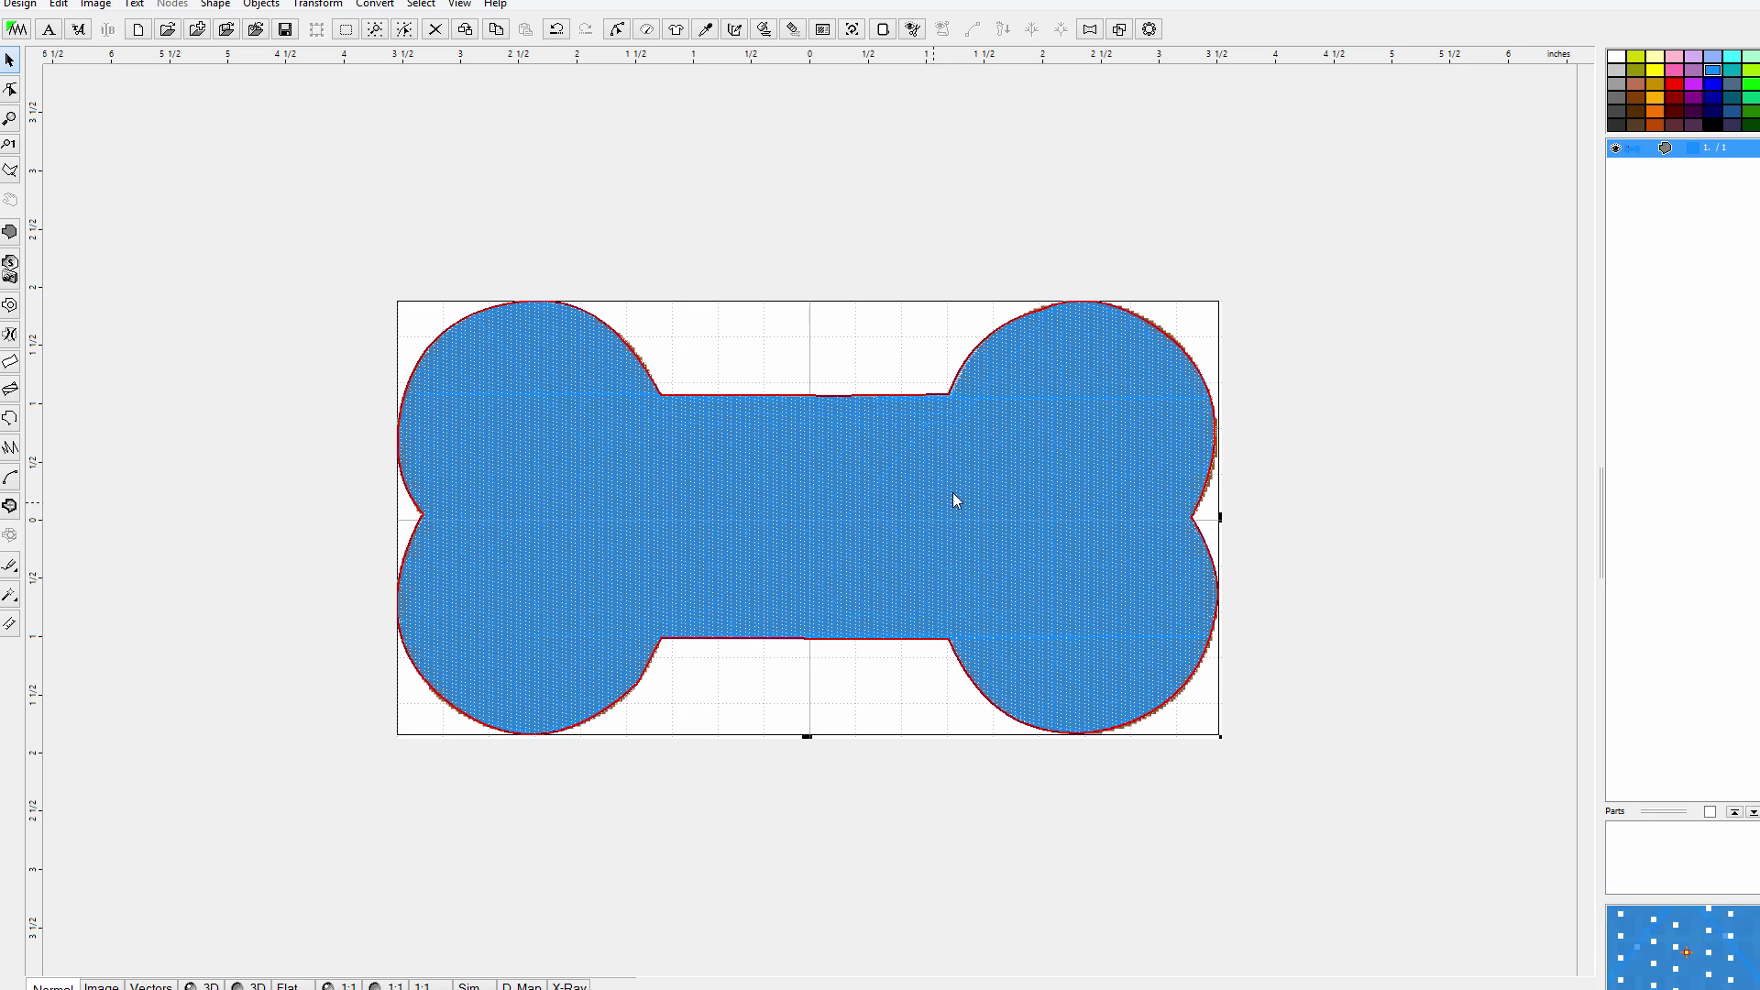
pyautogui.rightClick(786, 488)
pyautogui.click(880, 617)
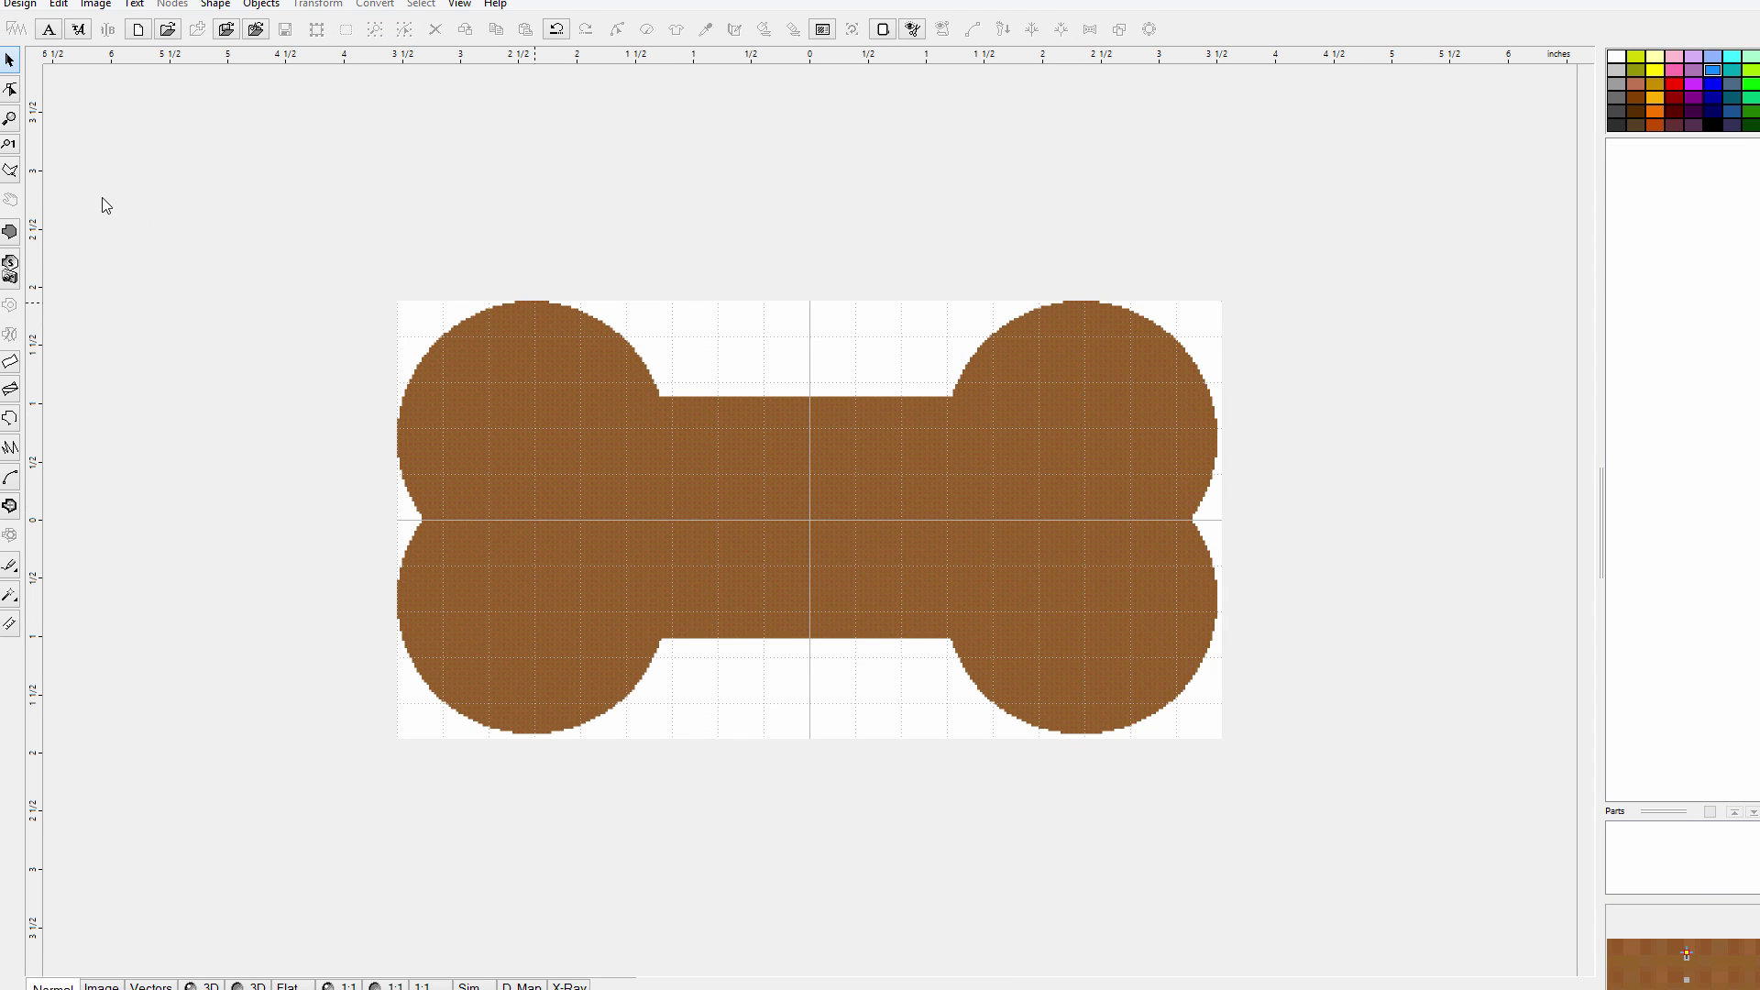
pyautogui.click(10, 234)
pyautogui.click(514, 428)
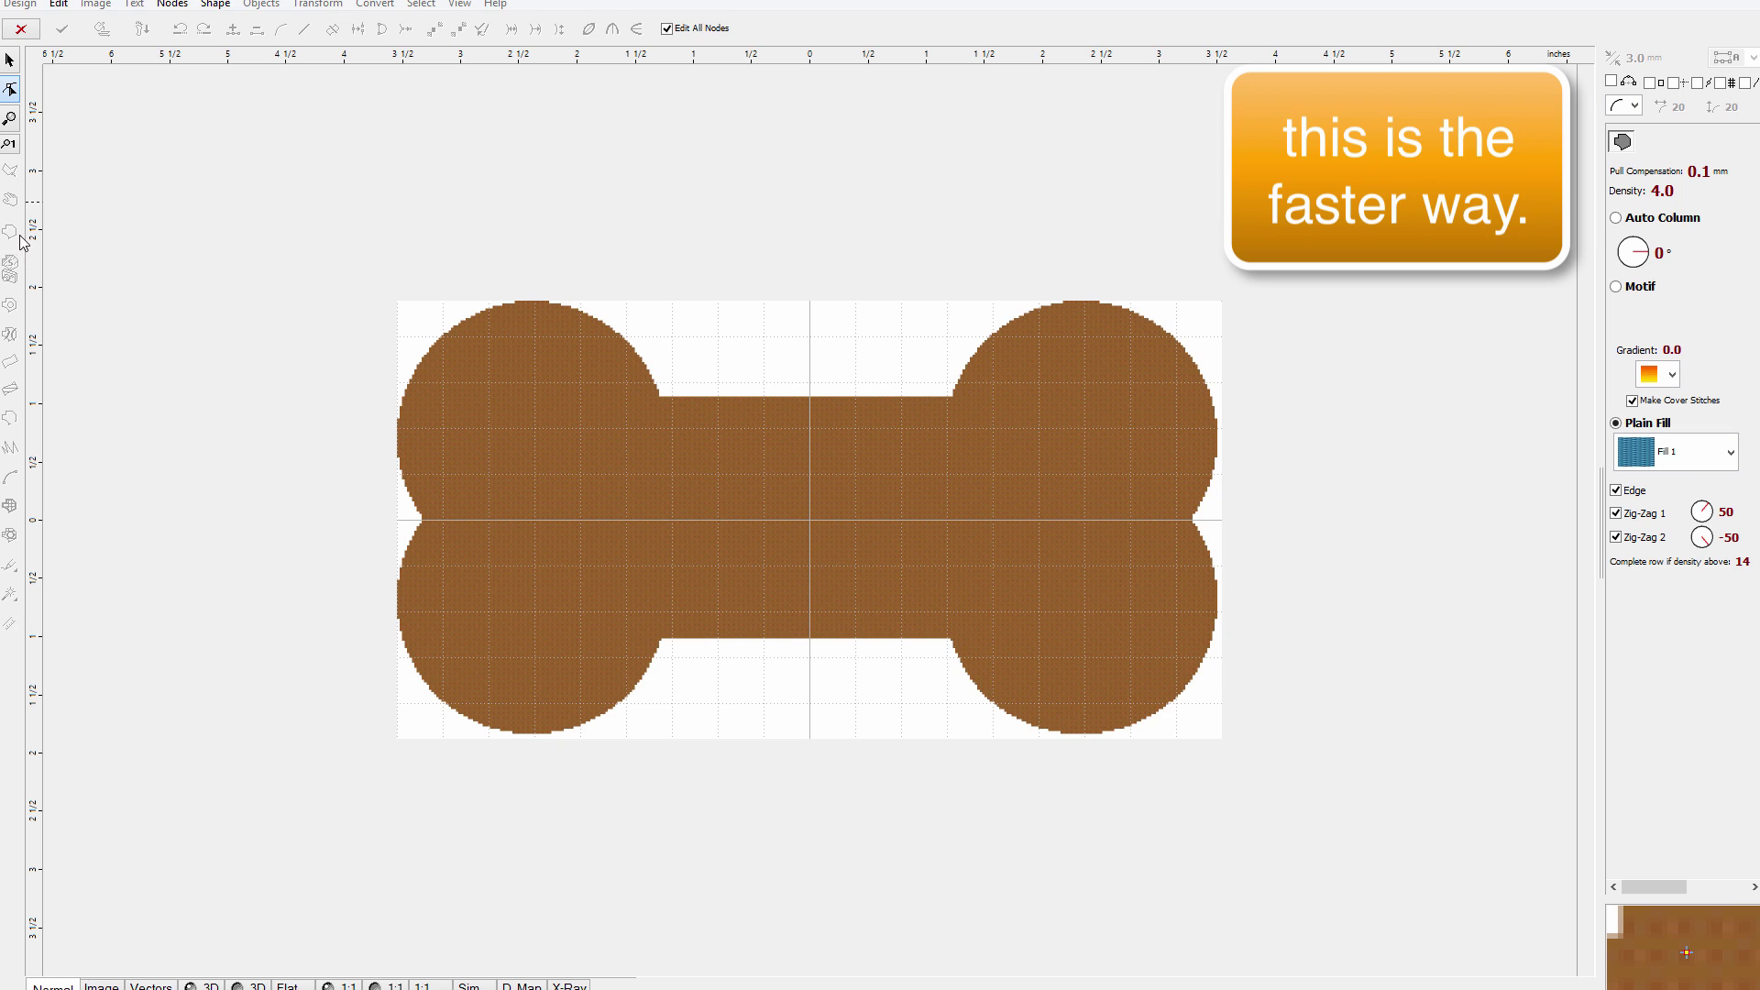
# - Create a circle with Shape > Ellipse (16 Elements), sized to match a bone lobe
pyautogui.click(509, 427)
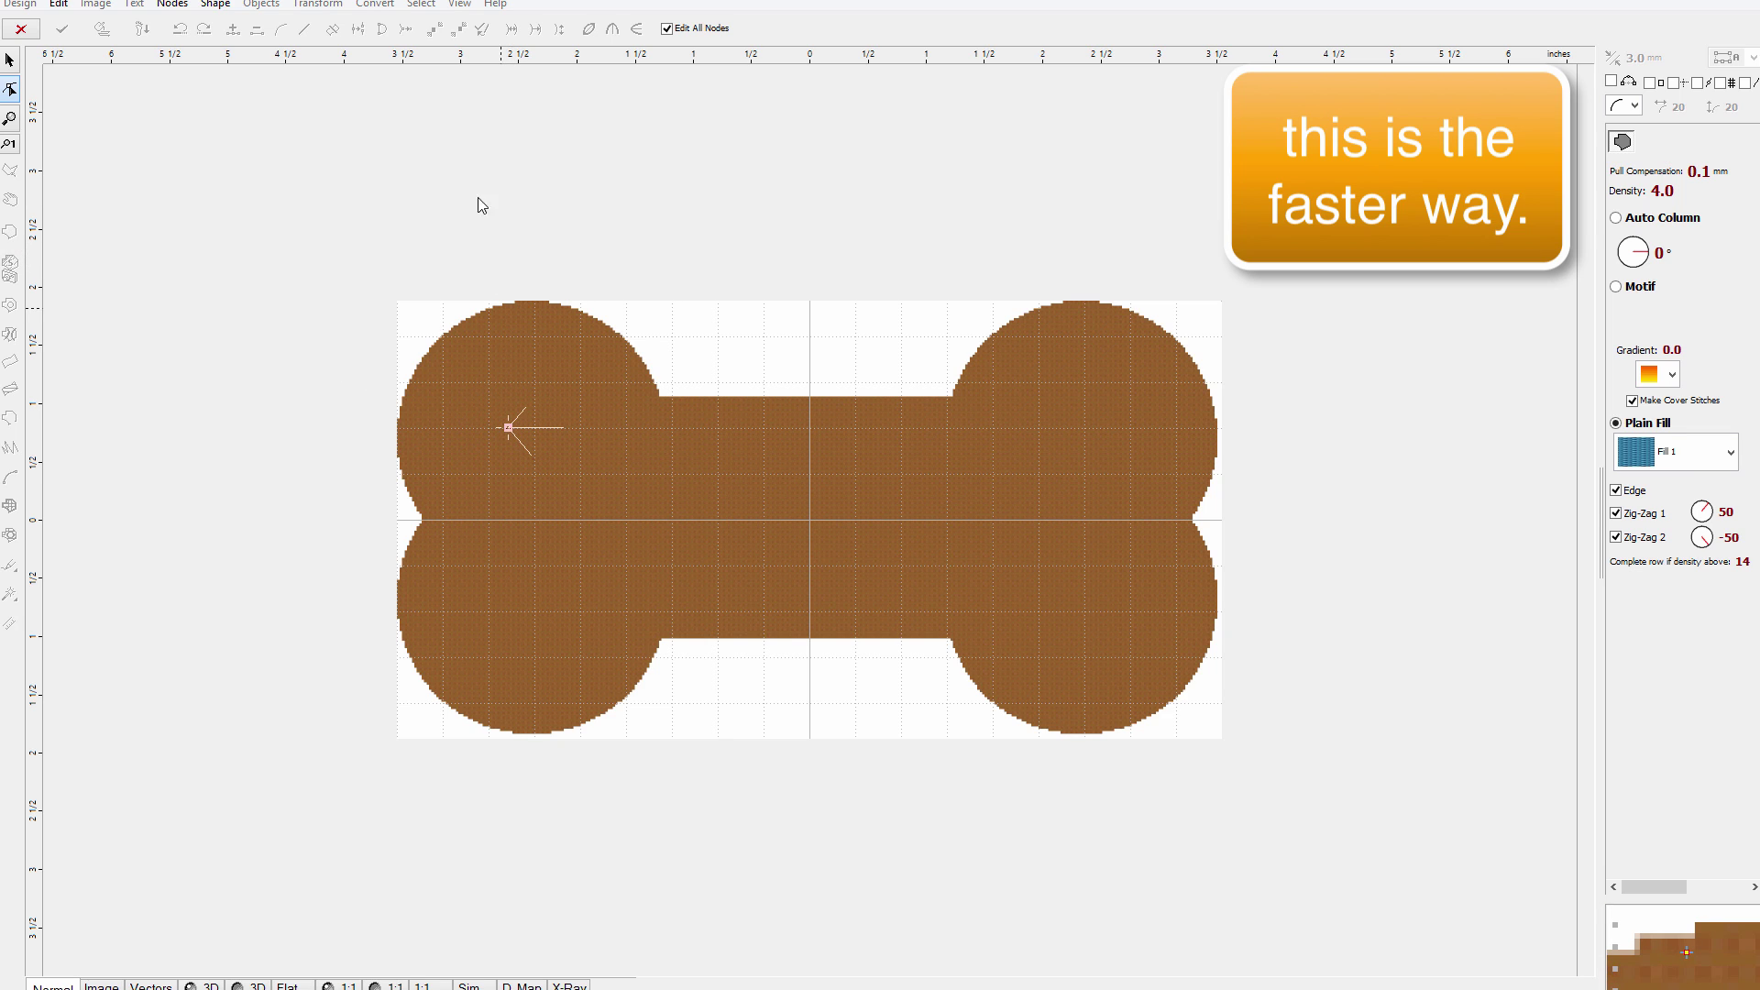
pyautogui.click(214, 4)
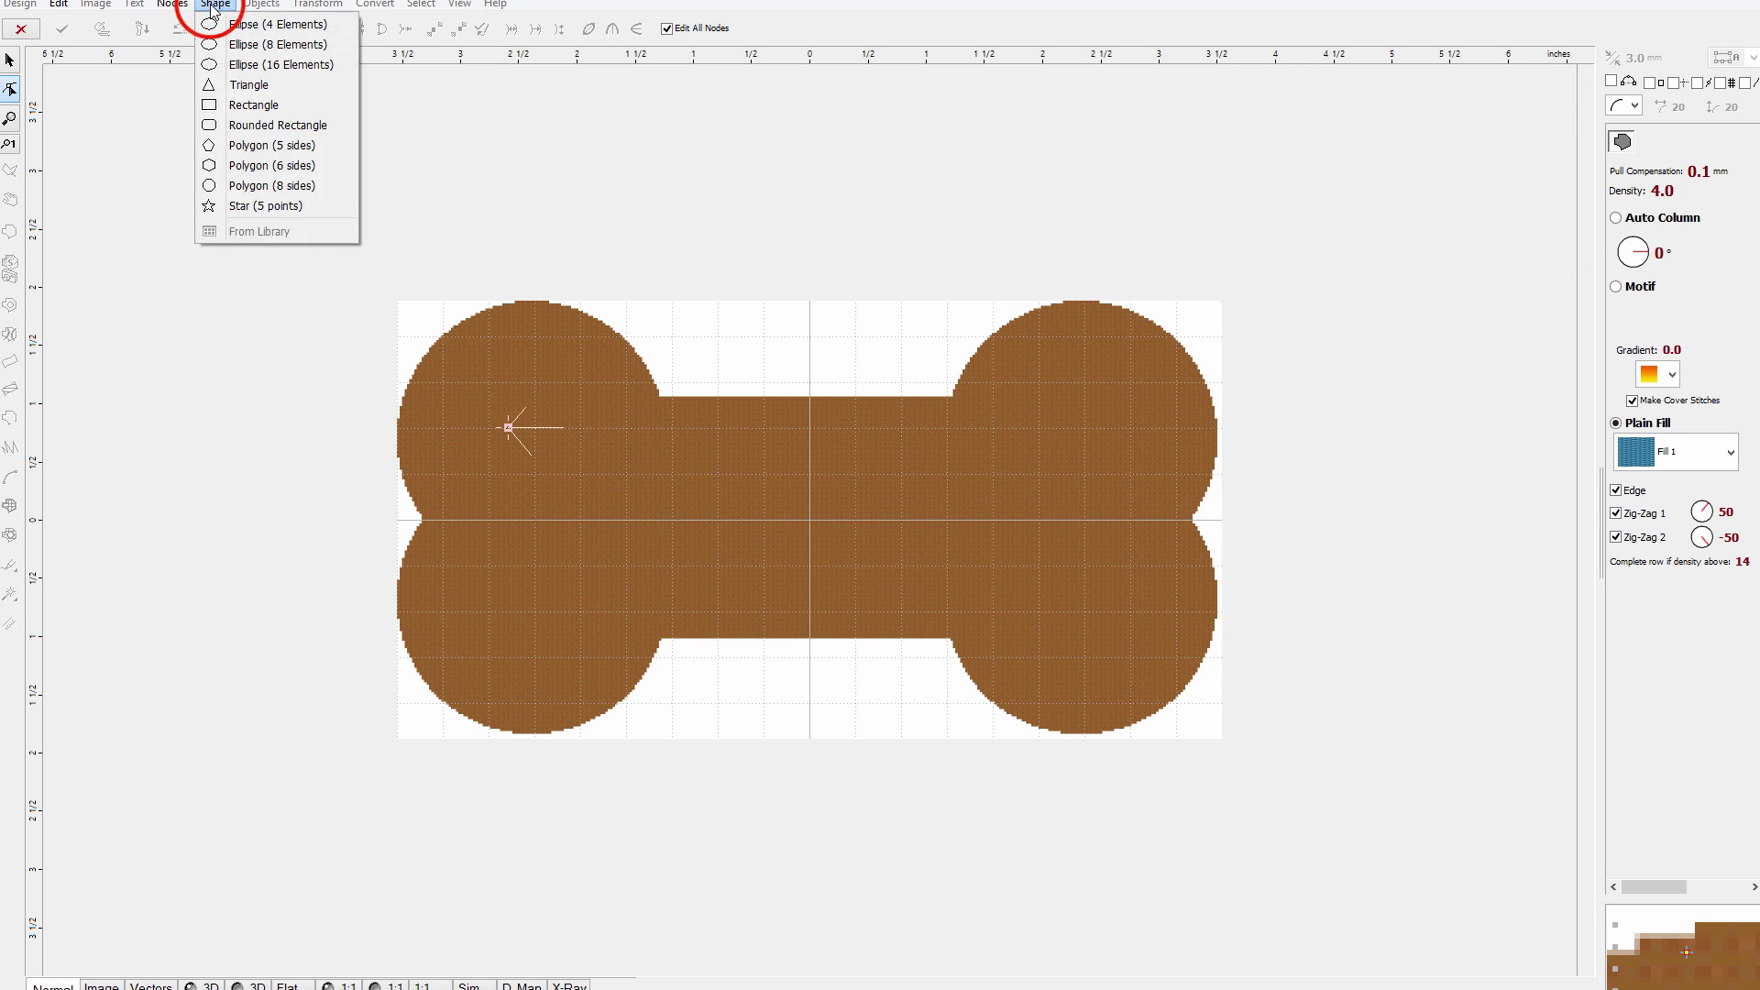
pyautogui.click(264, 64)
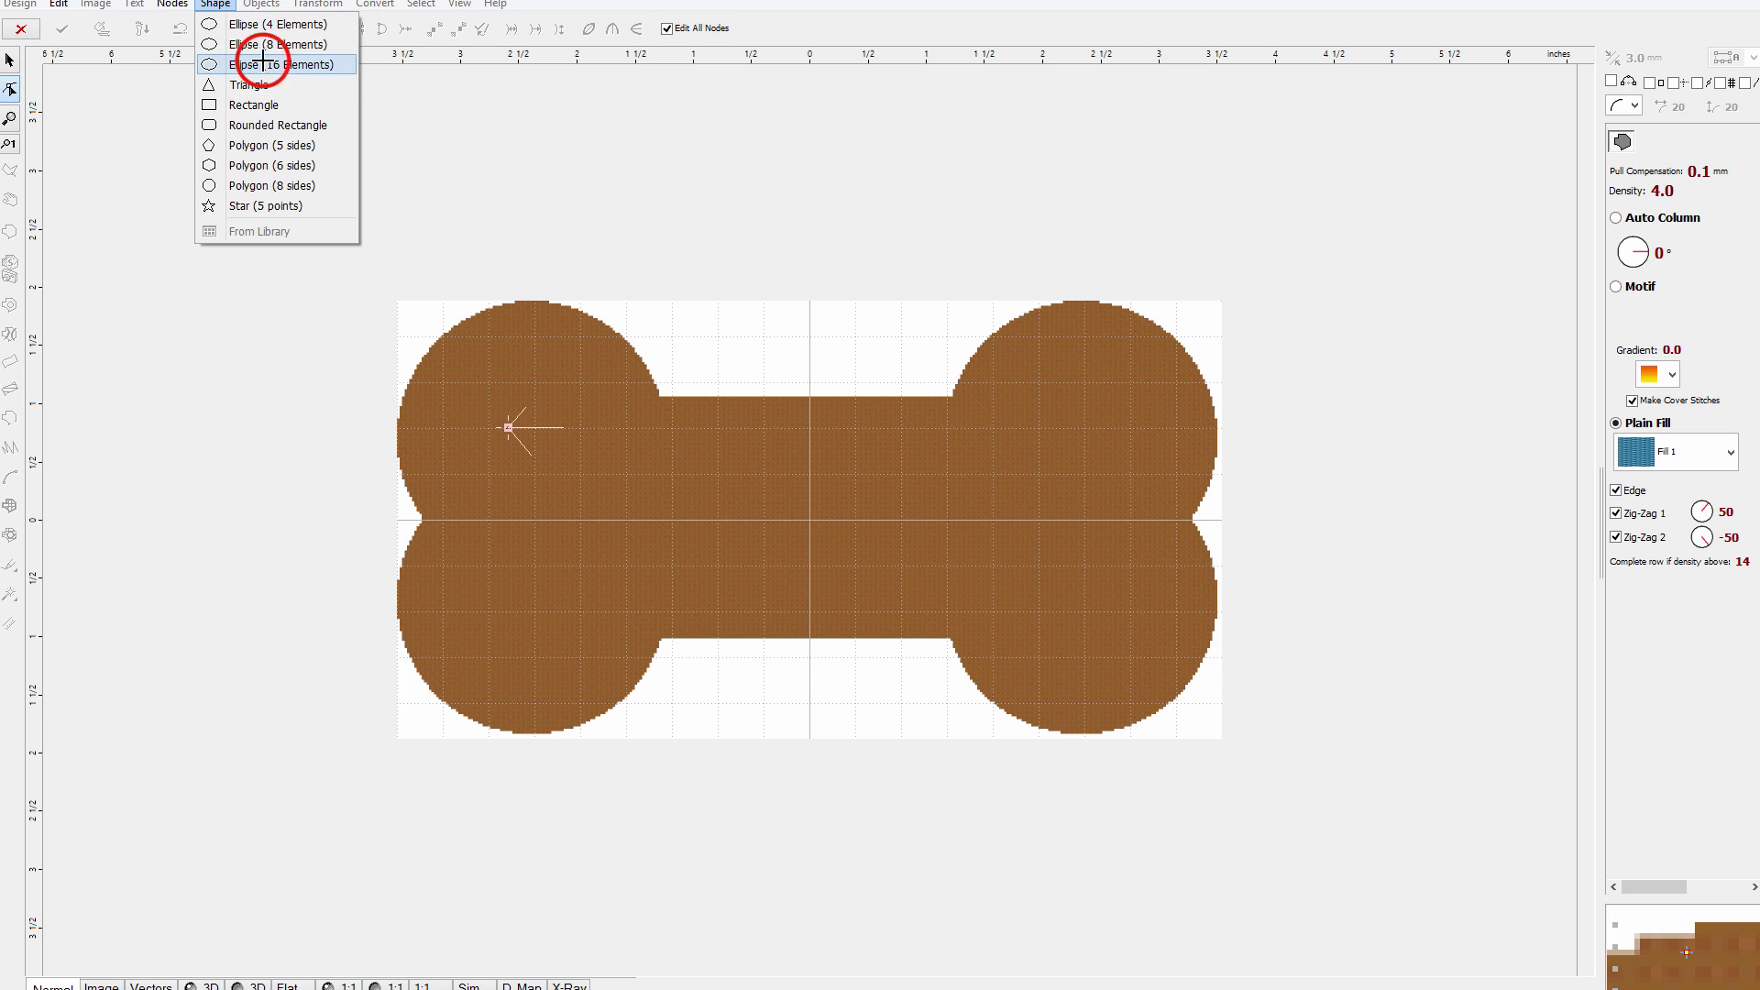
pyautogui.click(510, 428)
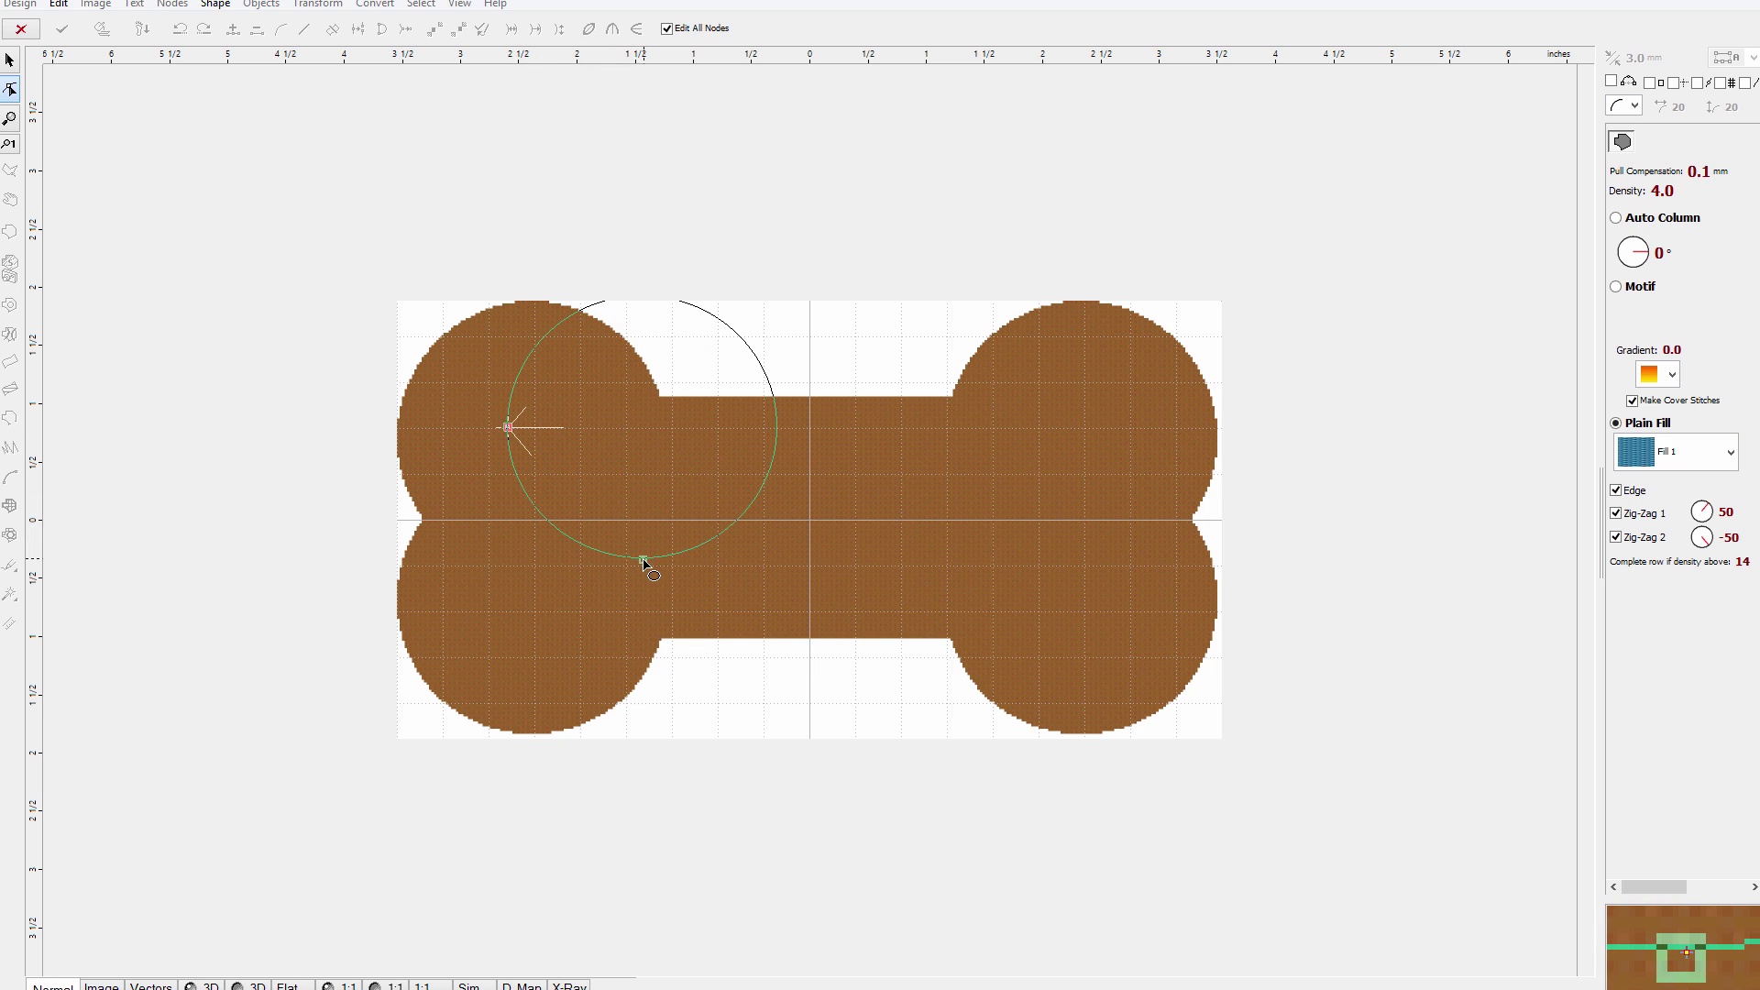
pyautogui.click(644, 562)
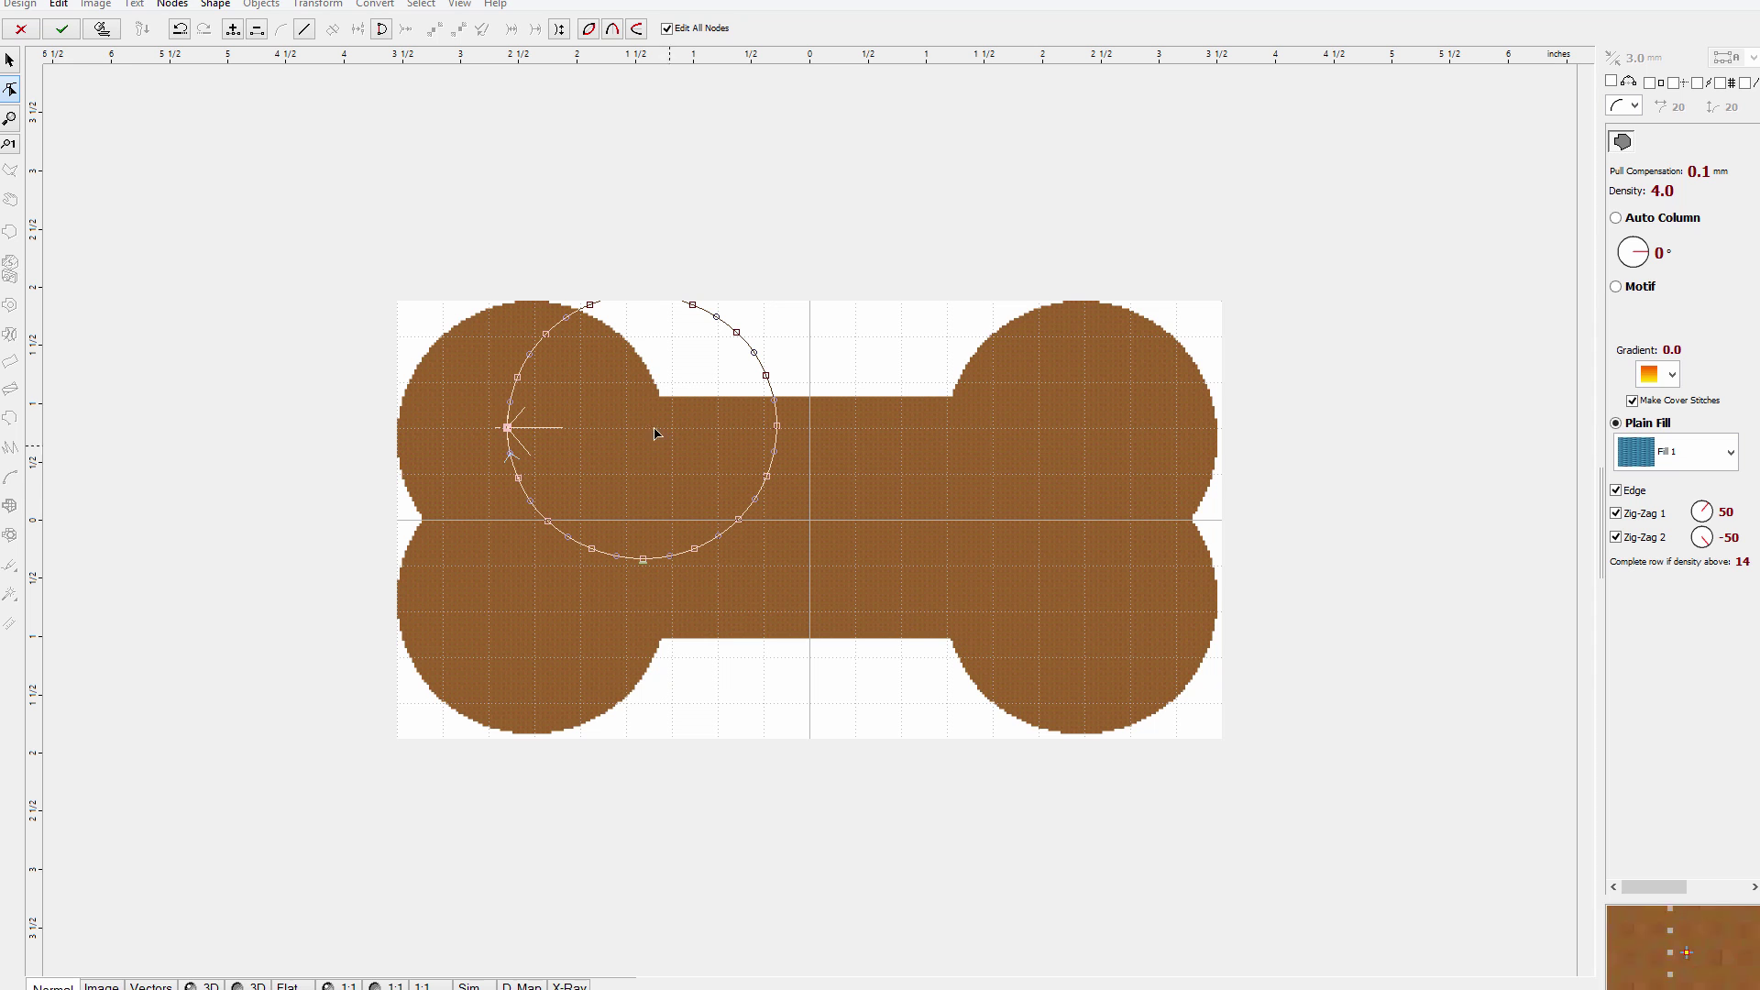
# - Confirm the circle and drag it onto the bone's upper-left lobe
pyautogui.click(102, 29)
pyautogui.click(651, 365)
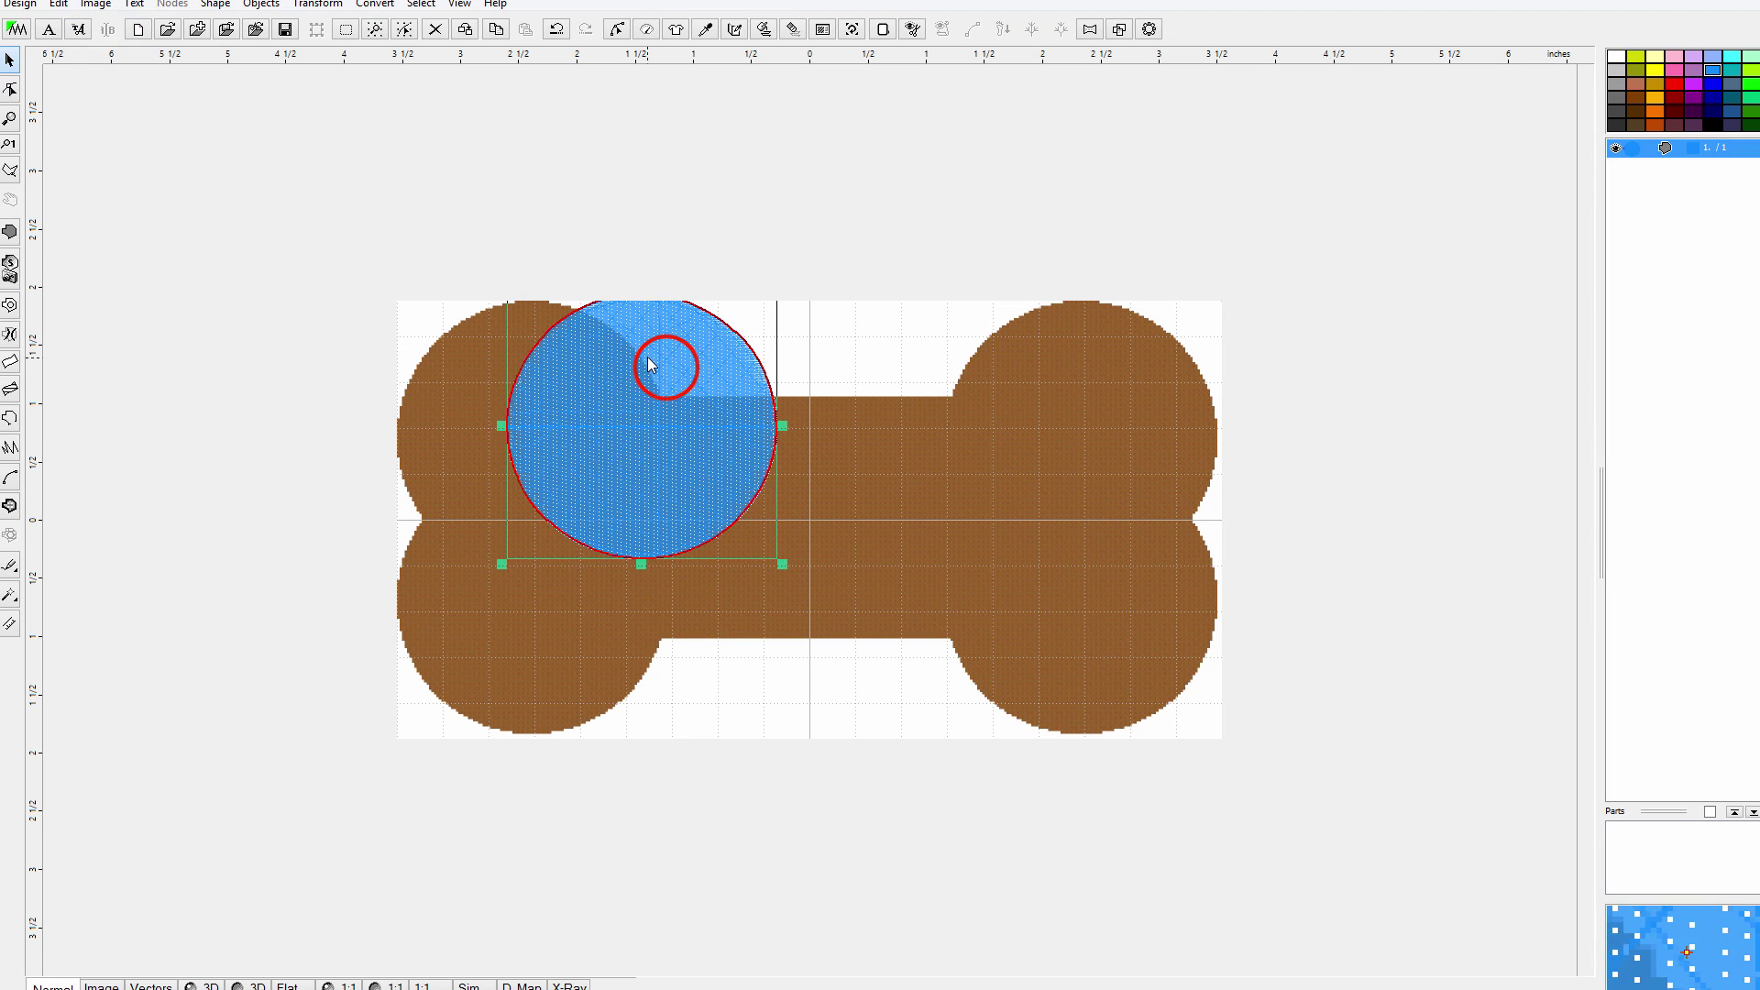
pyautogui.moveTo(649, 365); pyautogui.dragTo(562, 375)
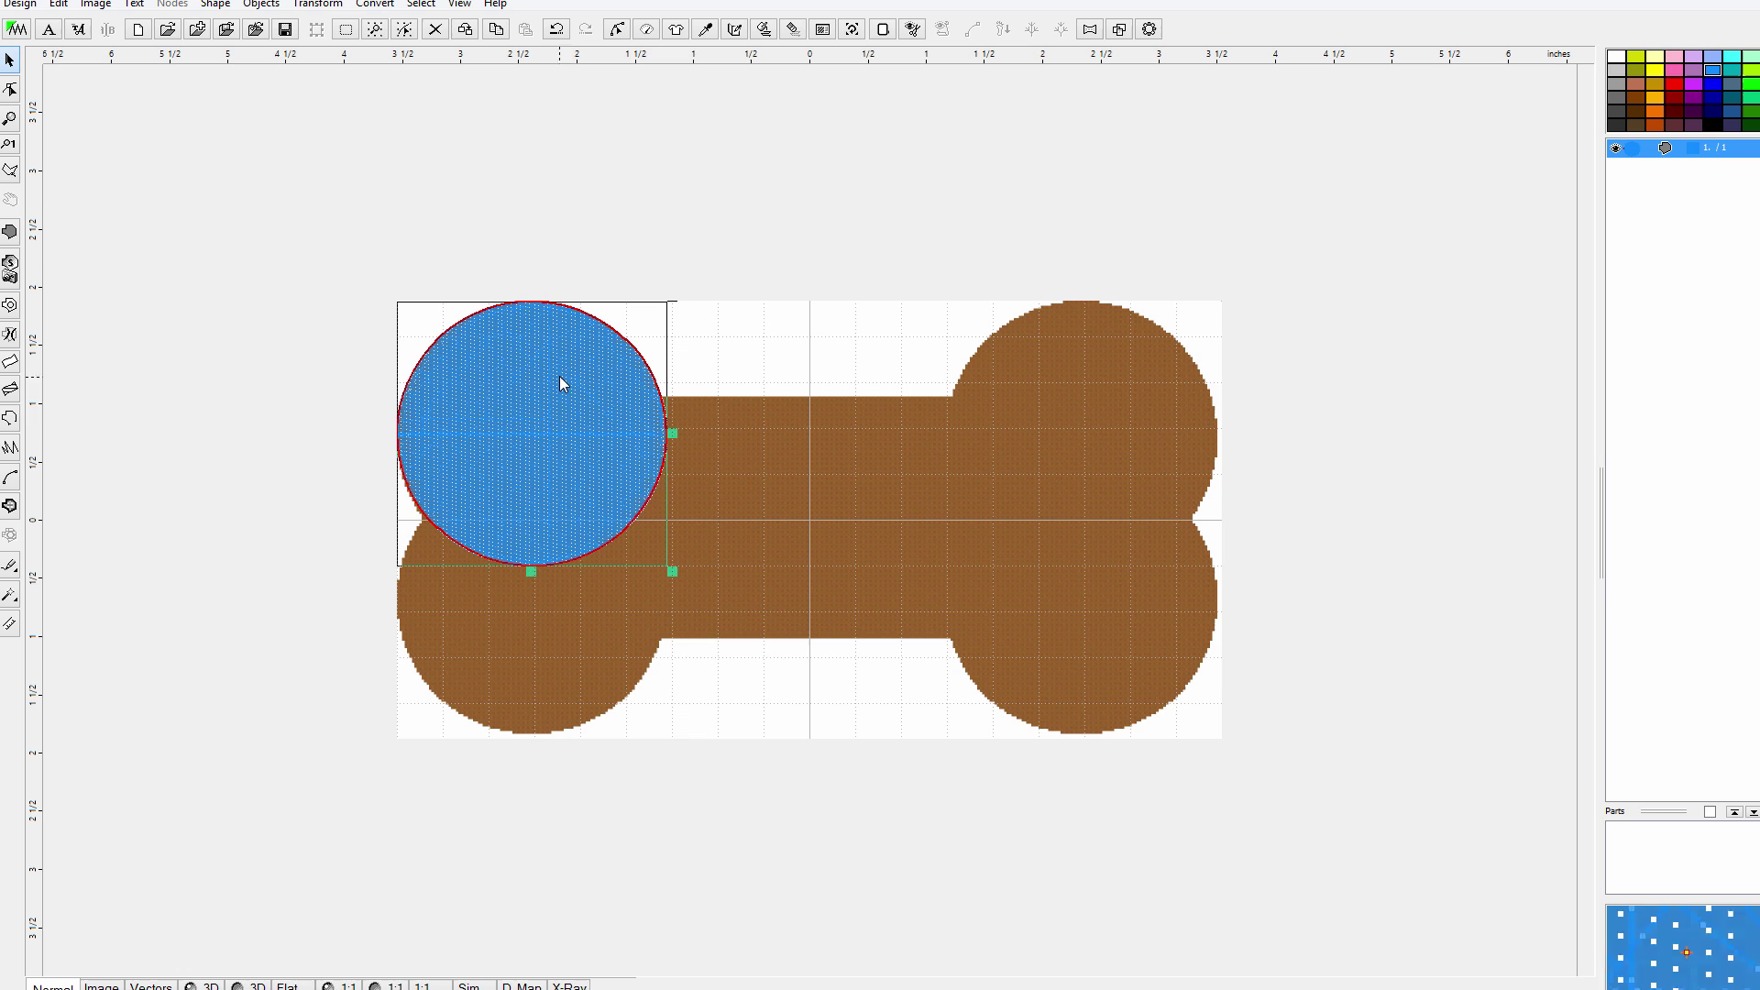
# - Duplicate the circle three times, placing copies on the lower-left, upper-right and lower-right lobes
pyautogui.rightClick(600, 411)
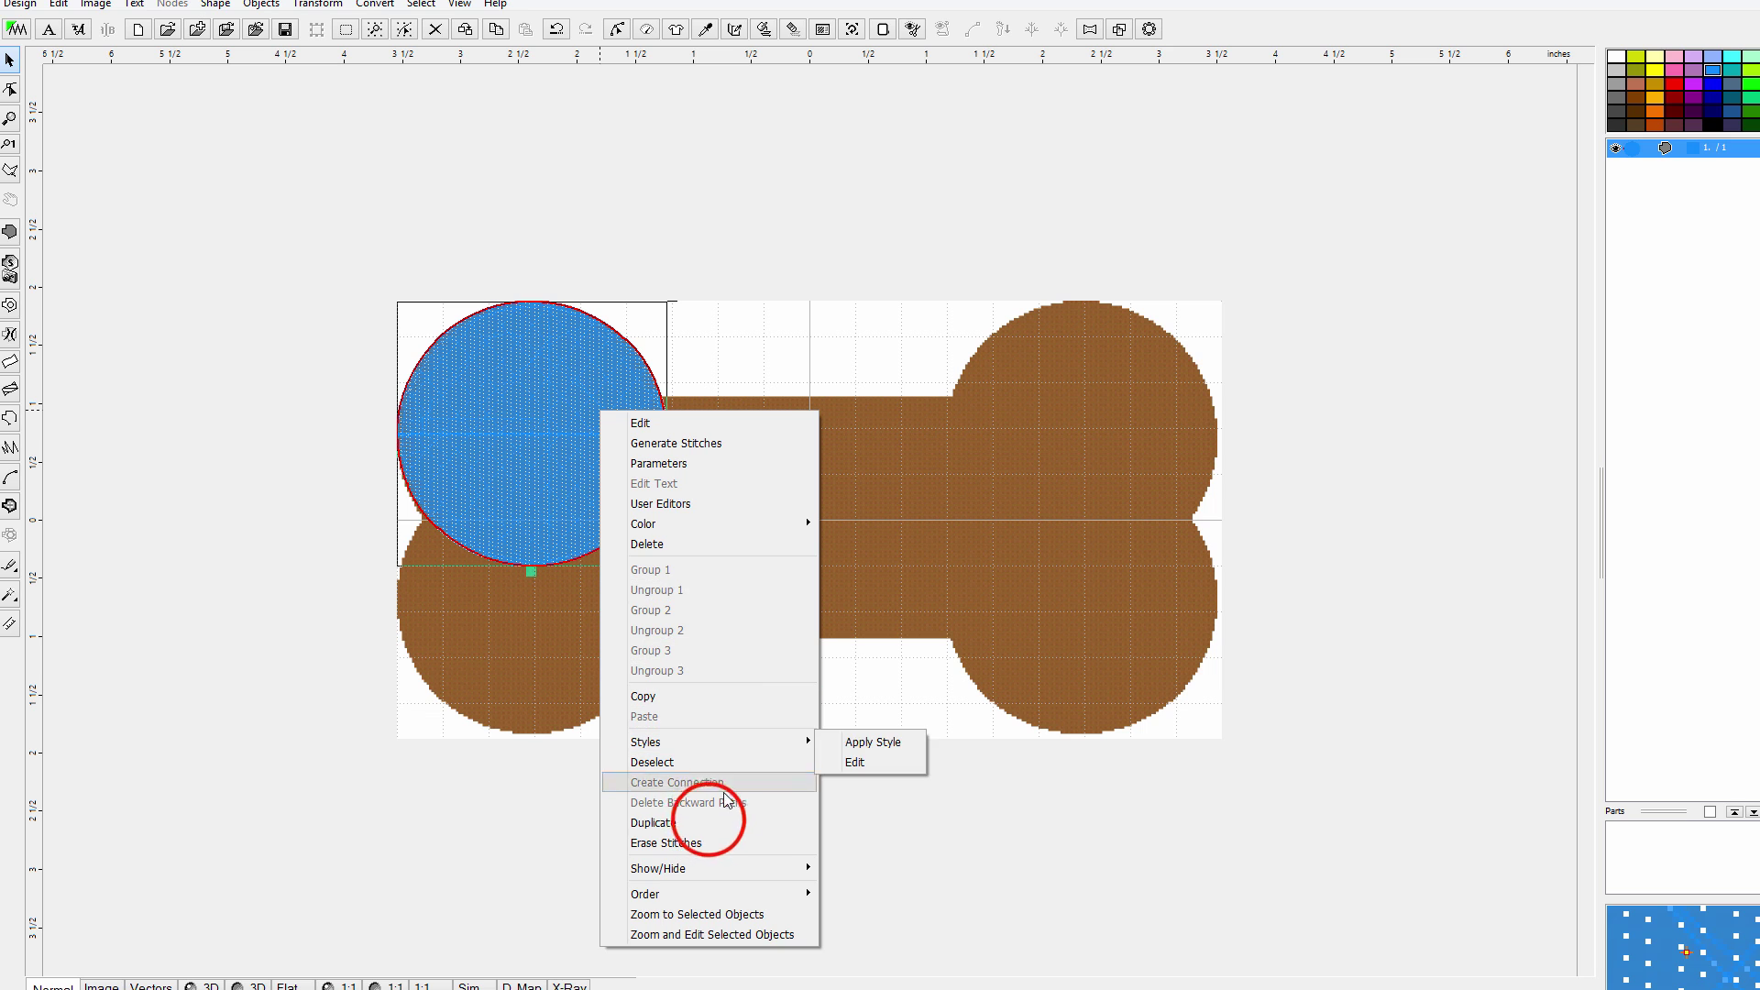
pyautogui.click(659, 823)
pyautogui.moveTo(569, 480); pyautogui.dragTo(568, 645)
pyautogui.rightClick(563, 620)
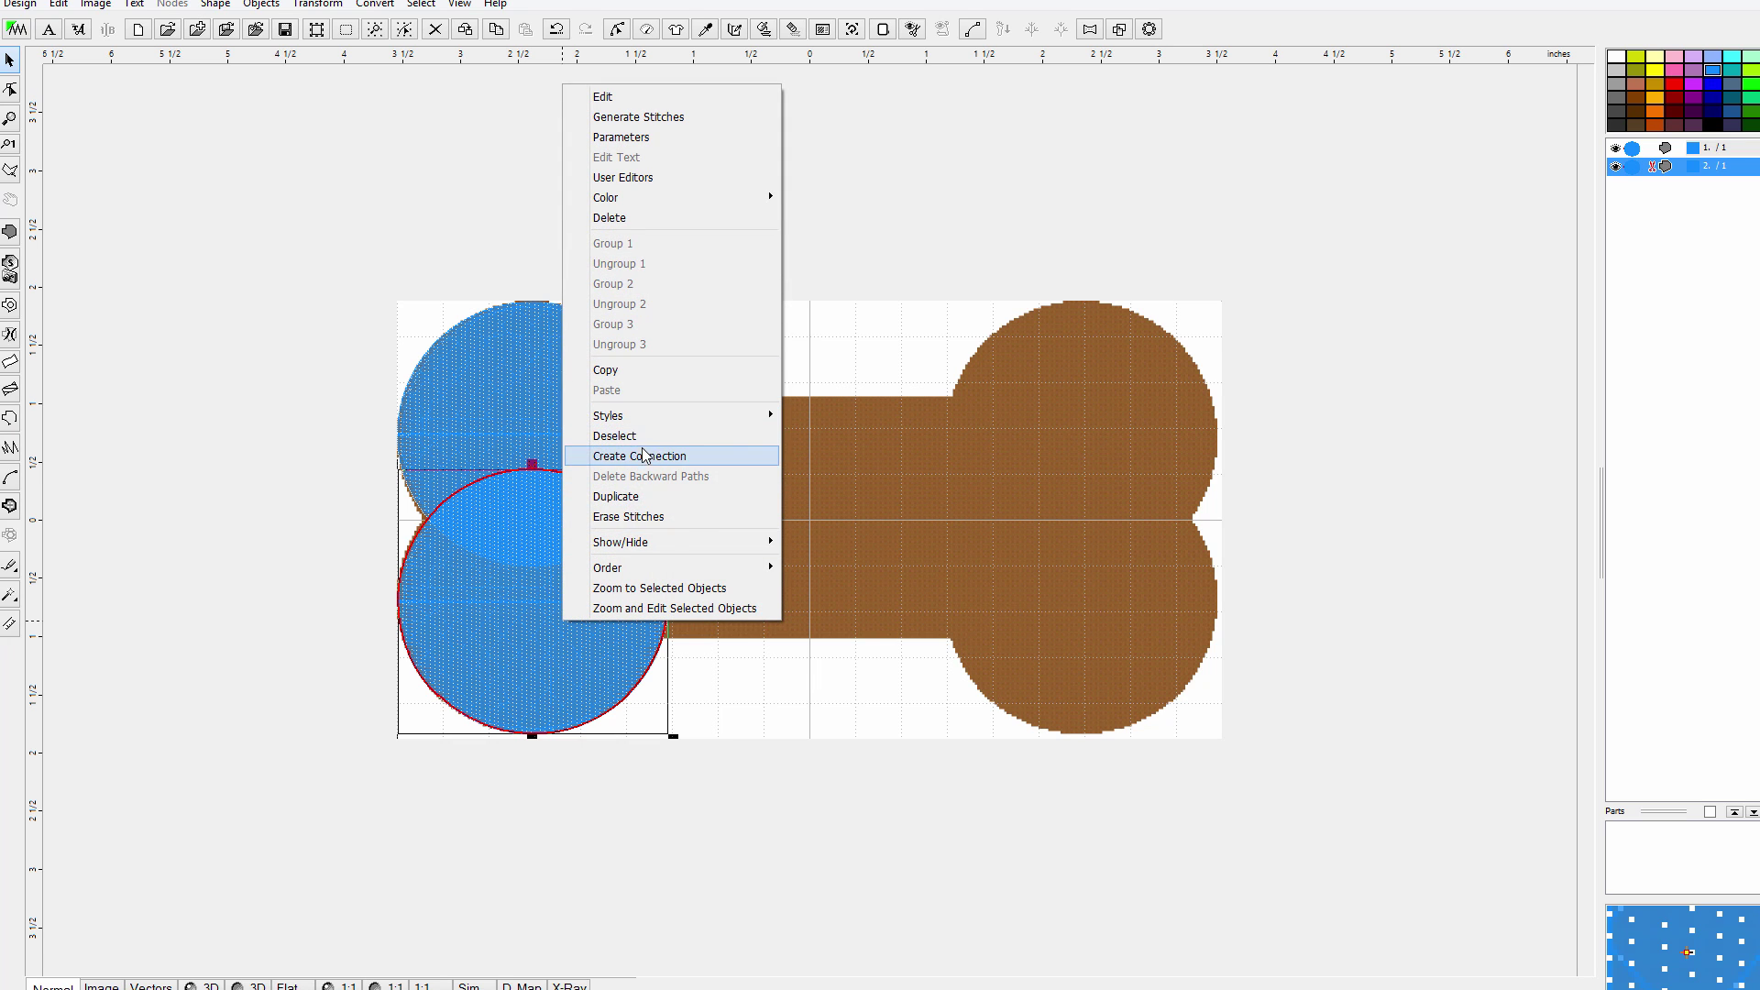
pyautogui.click(660, 496)
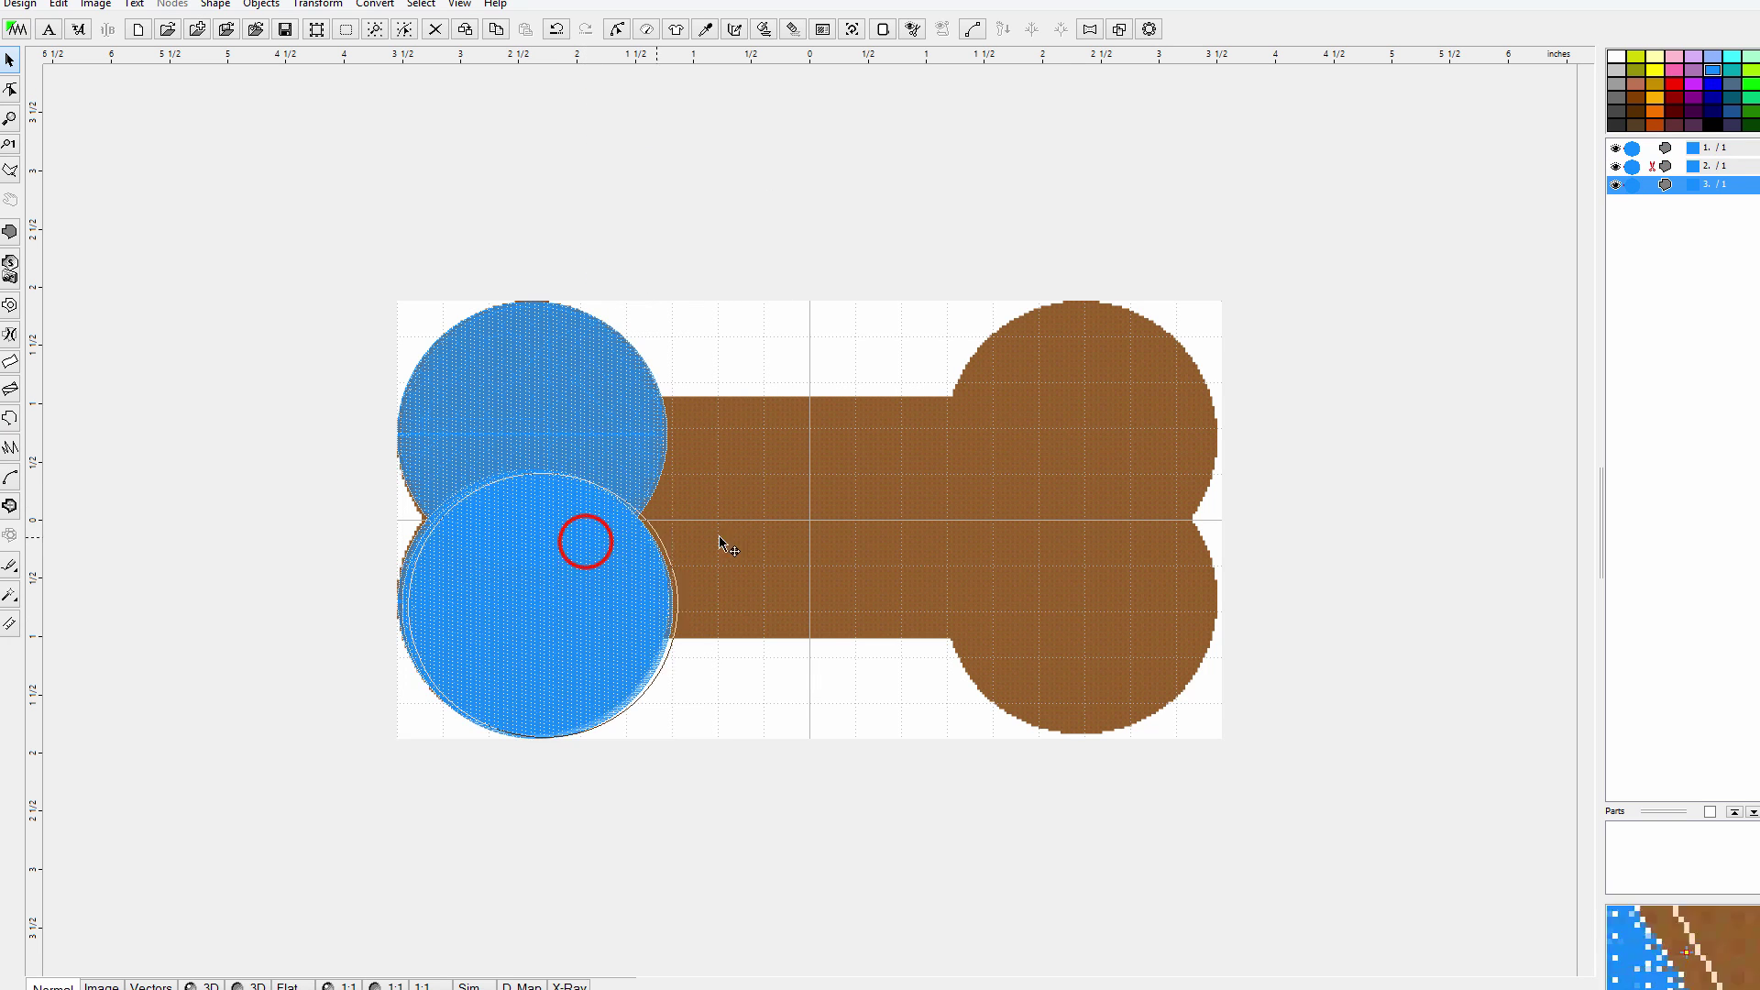
pyautogui.moveTo(729, 547); pyautogui.dragTo(1131, 370)
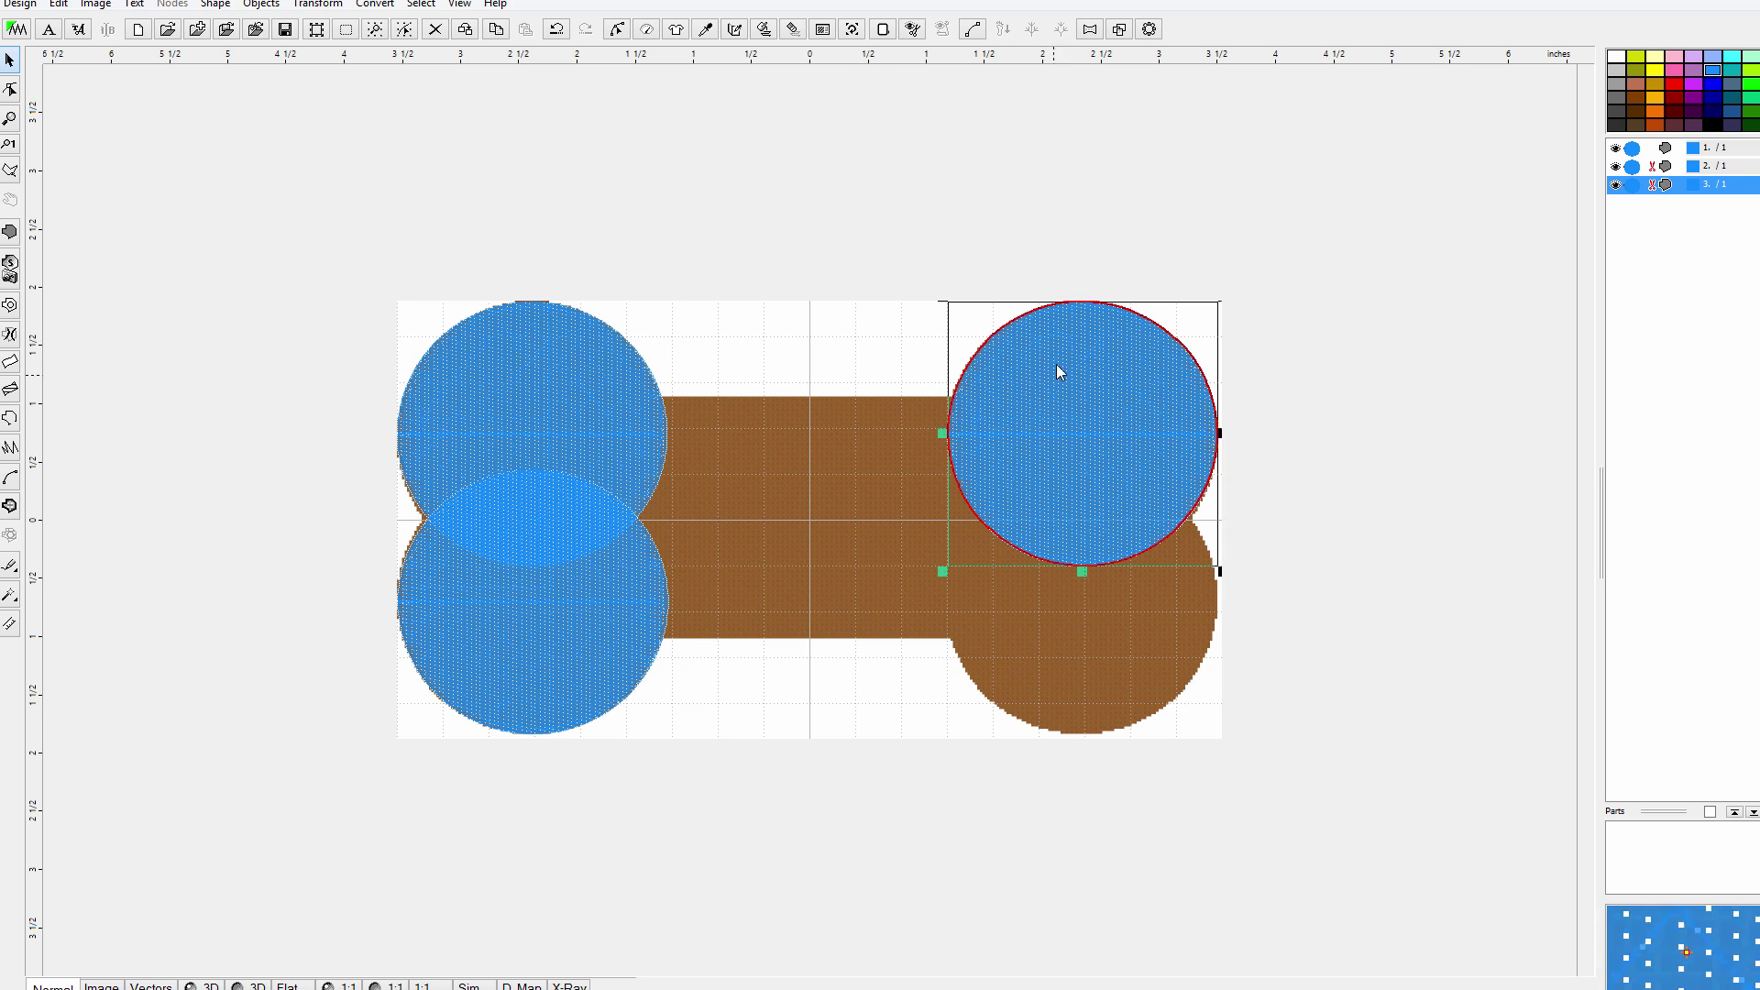
pyautogui.rightClick(1065, 394)
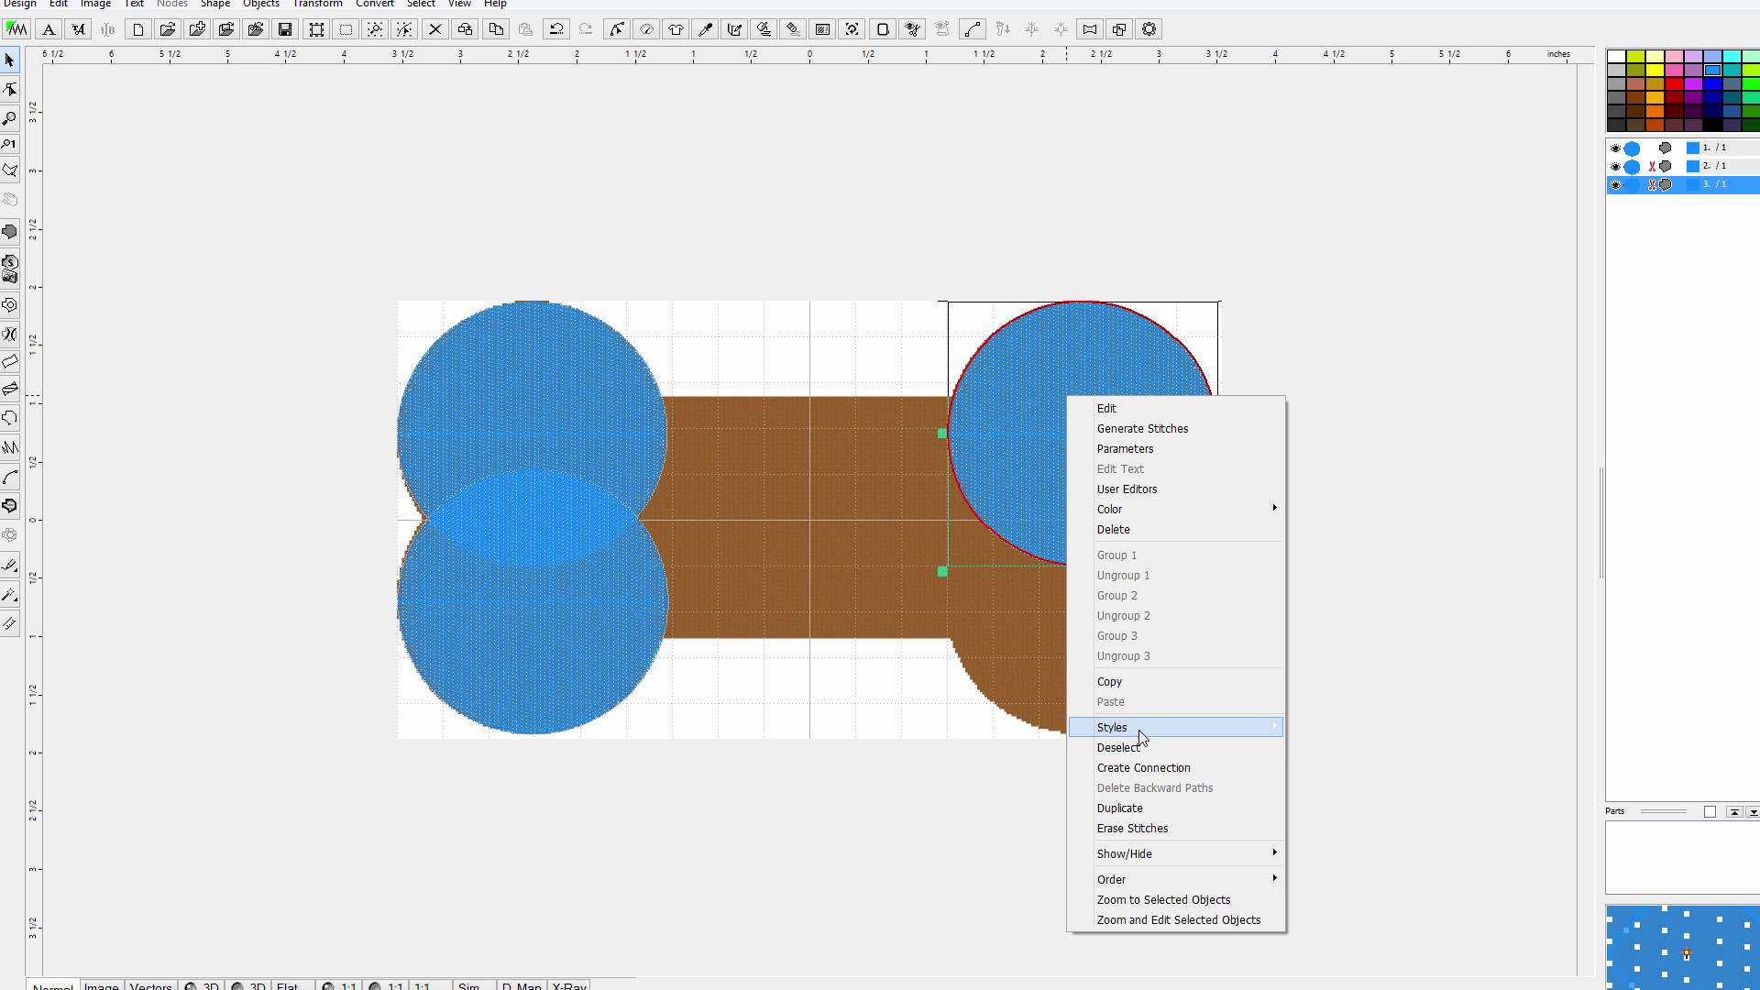
pyautogui.click(1133, 808)
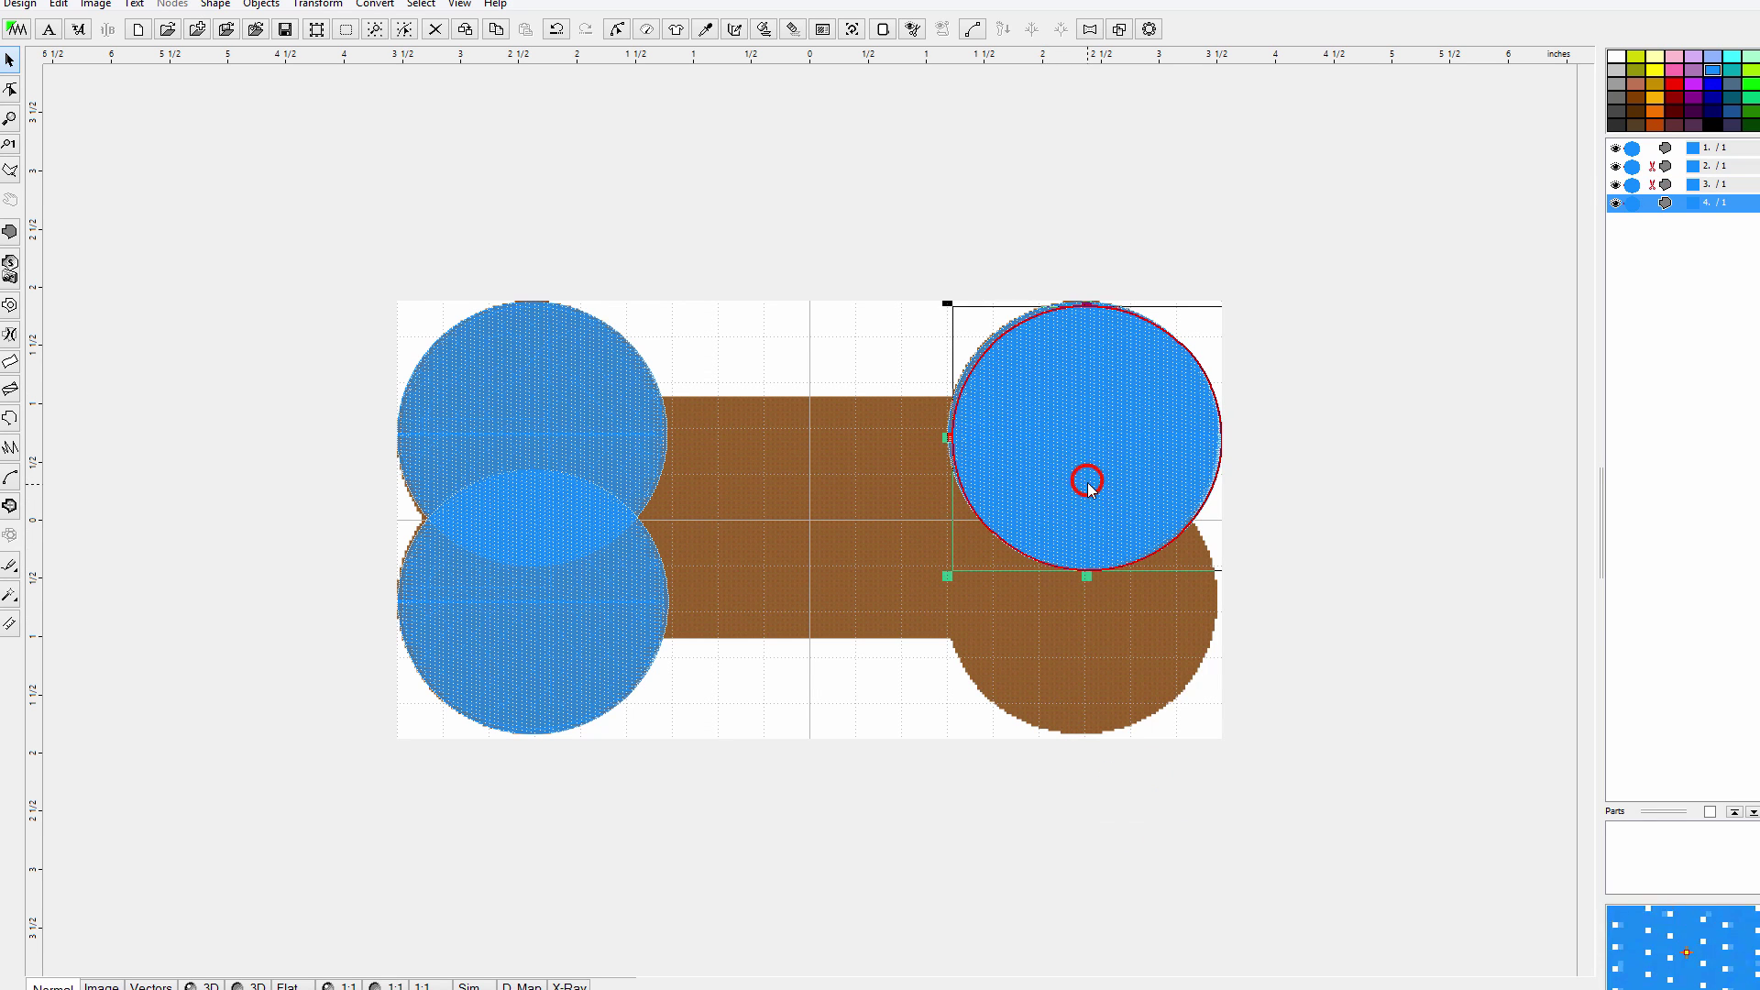
pyautogui.moveTo(1088, 486); pyautogui.dragTo(1091, 657)
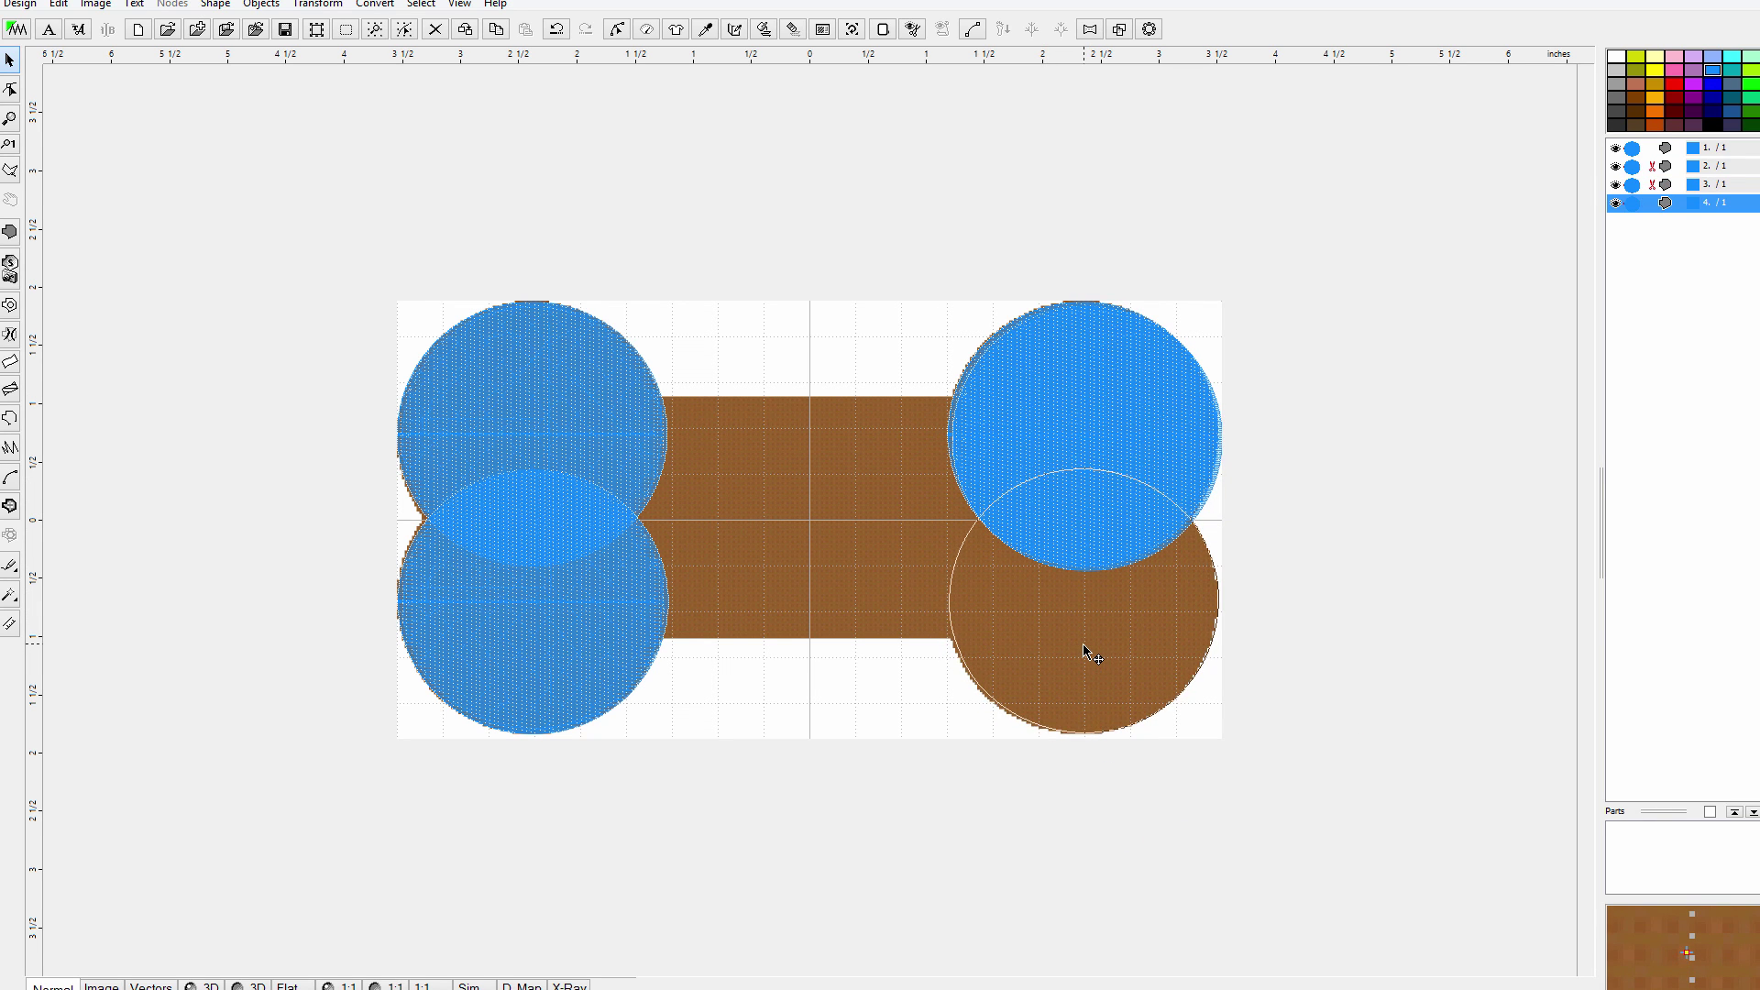
pyautogui.moveTo(1084, 648); pyautogui.dragTo(1083, 645)
pyautogui.click(884, 279)
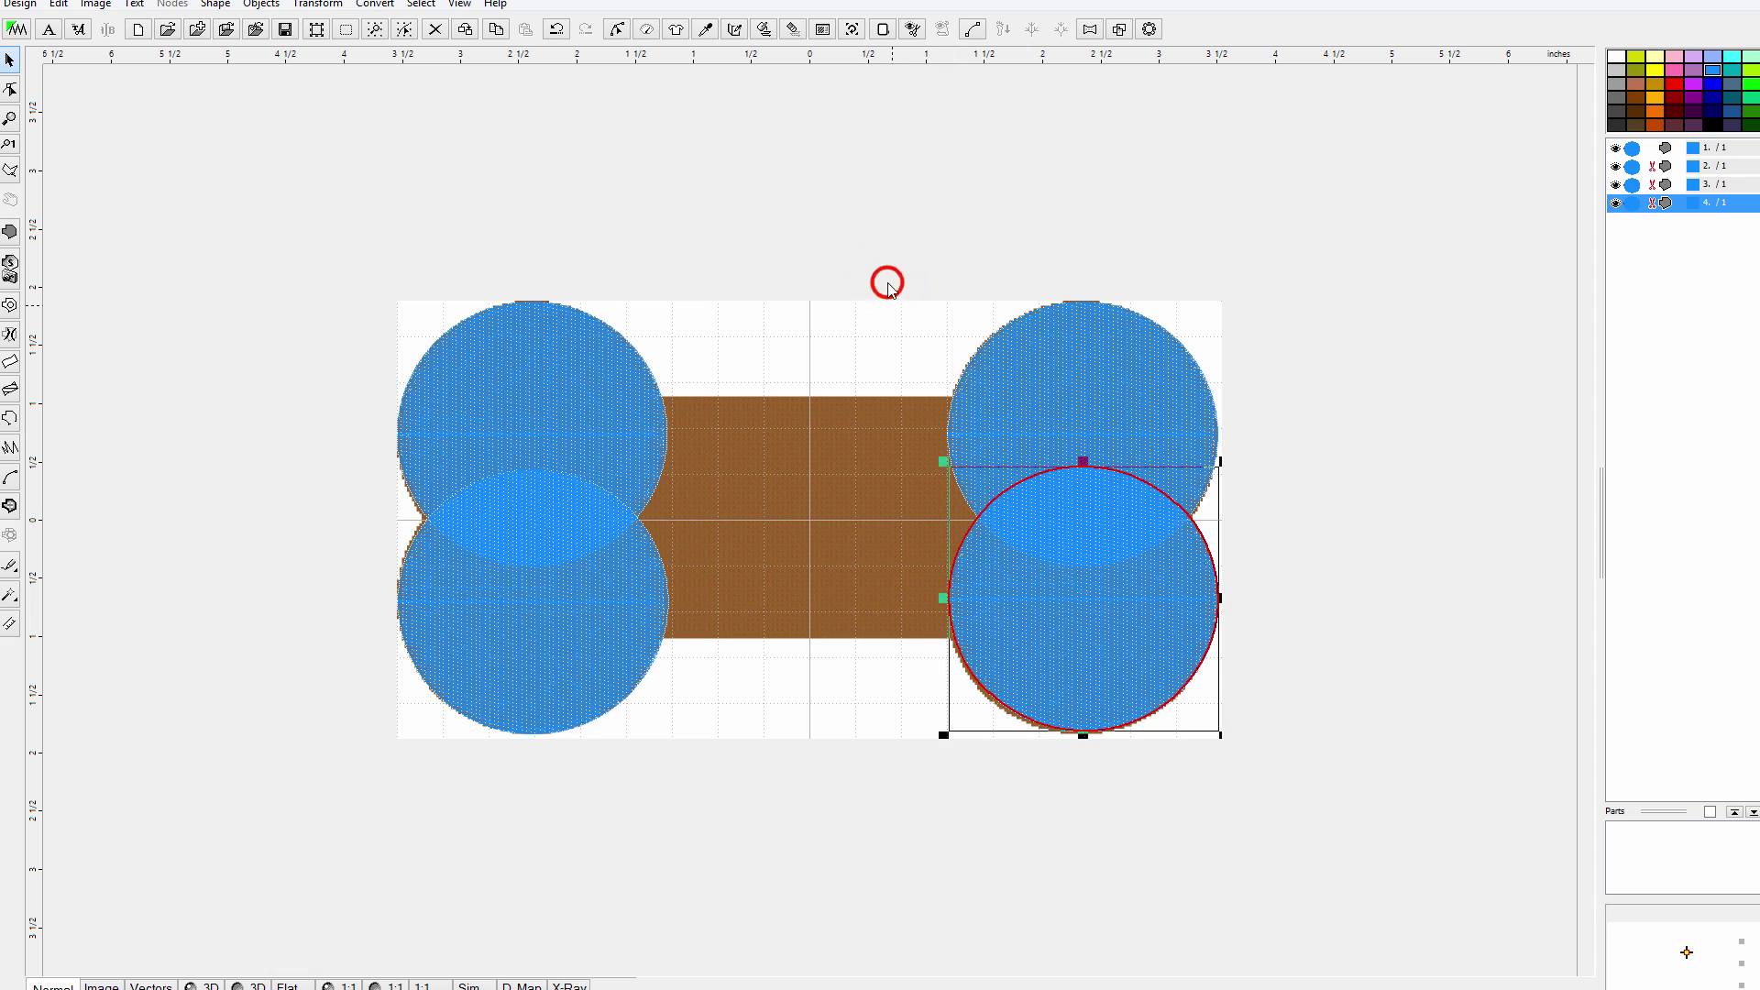
pyautogui.click(754, 347)
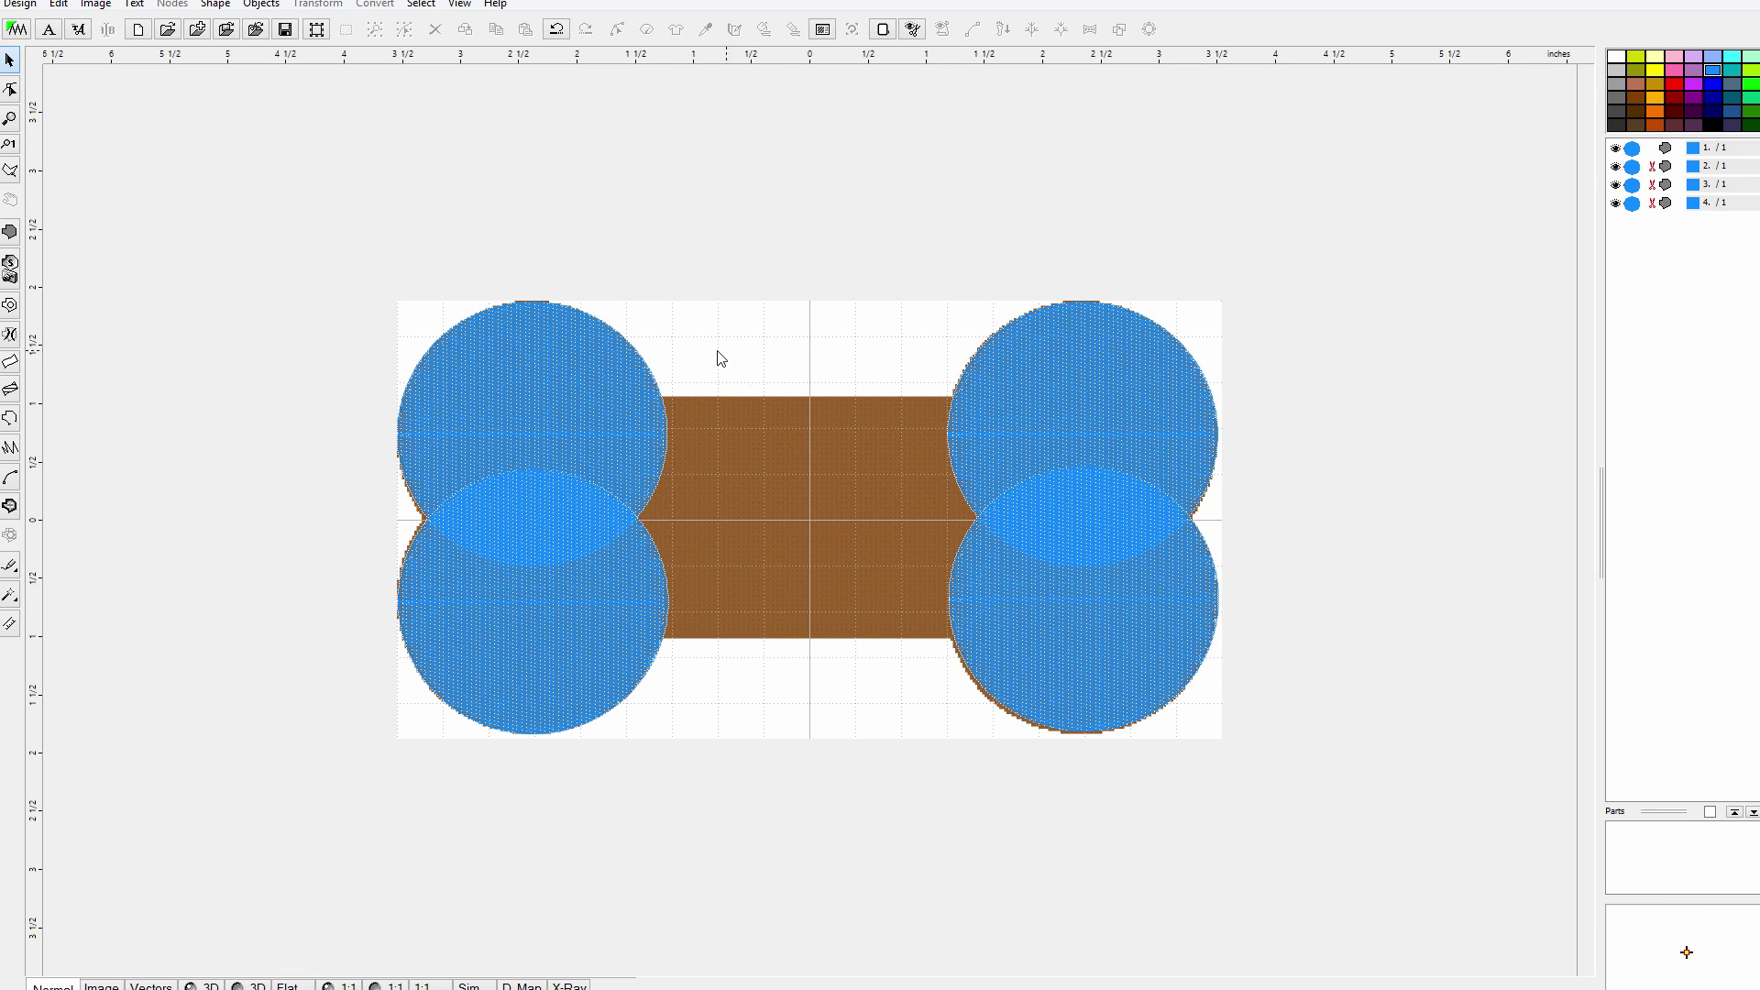
# - Draw a new fill object with nodes at the shaft's top corners and straight right edge
pyautogui.click(9, 231)
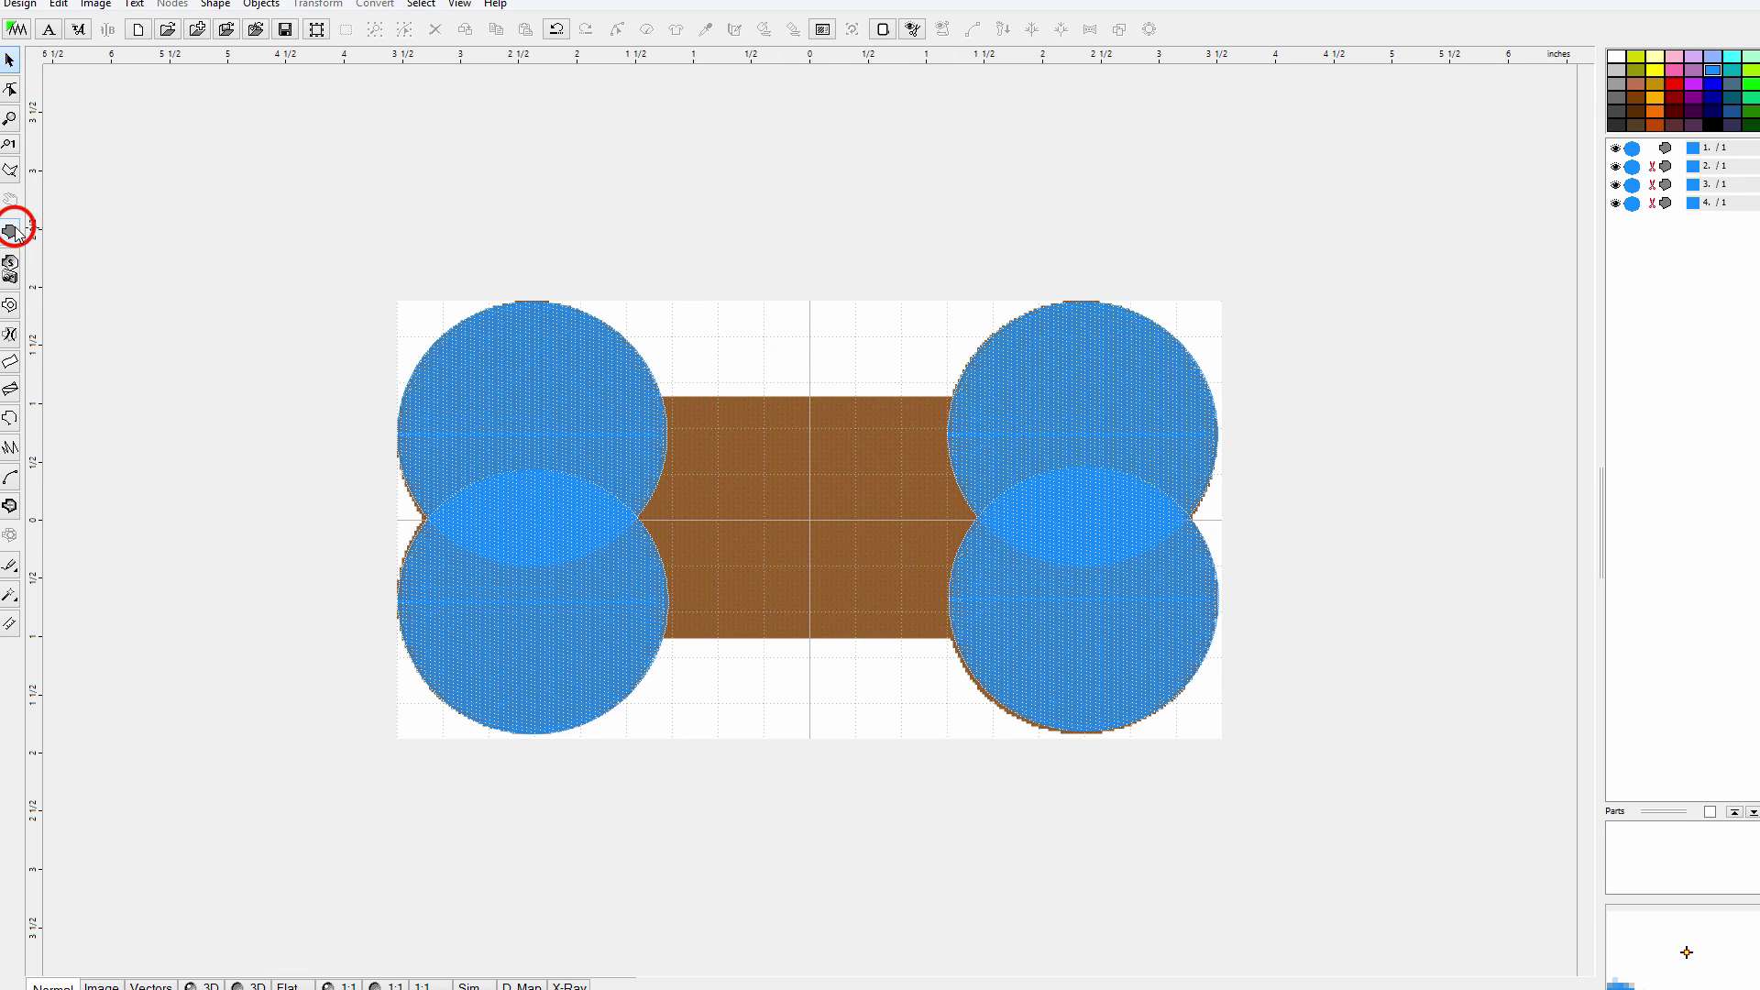
pyautogui.click(634, 400)
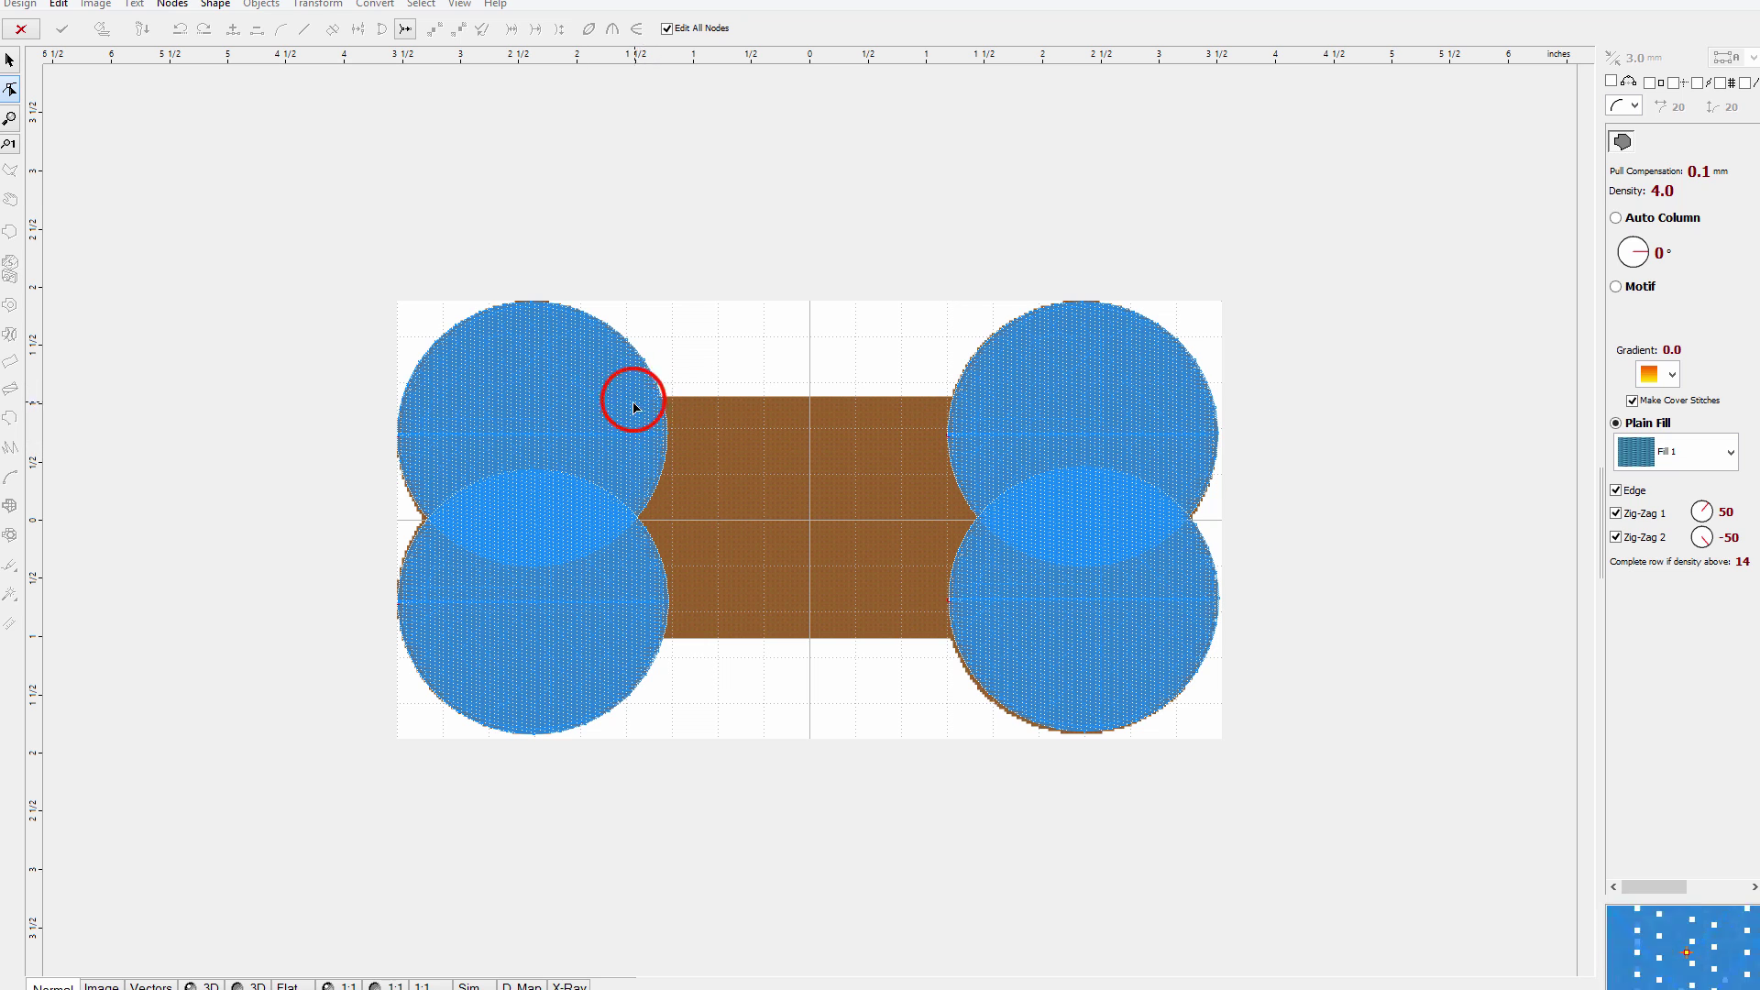
pyautogui.click(1009, 401)
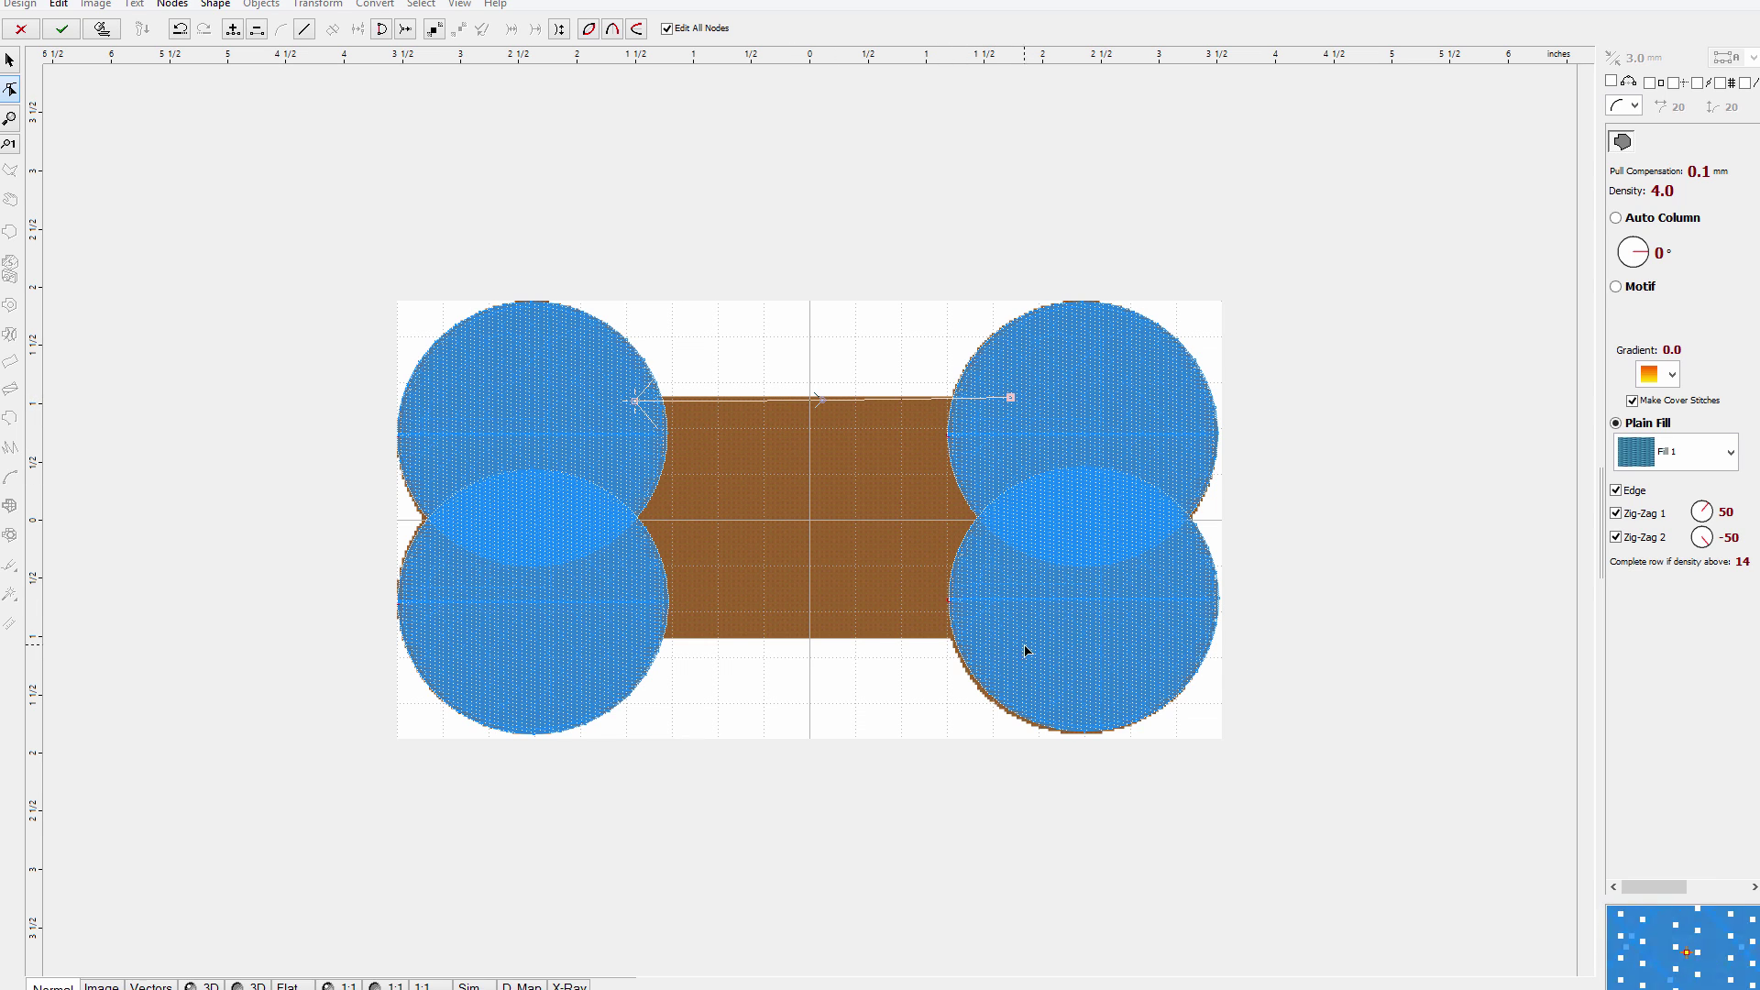
pyautogui.moveTo(1029, 638); pyautogui.dragTo(1014, 648)
pyautogui.moveTo(1018, 513); pyautogui.dragTo(1014, 520)
# - Add the bottom-left node, level the bottom and left edges, apply, and regenerate the blue fill
pyautogui.click(624, 642)
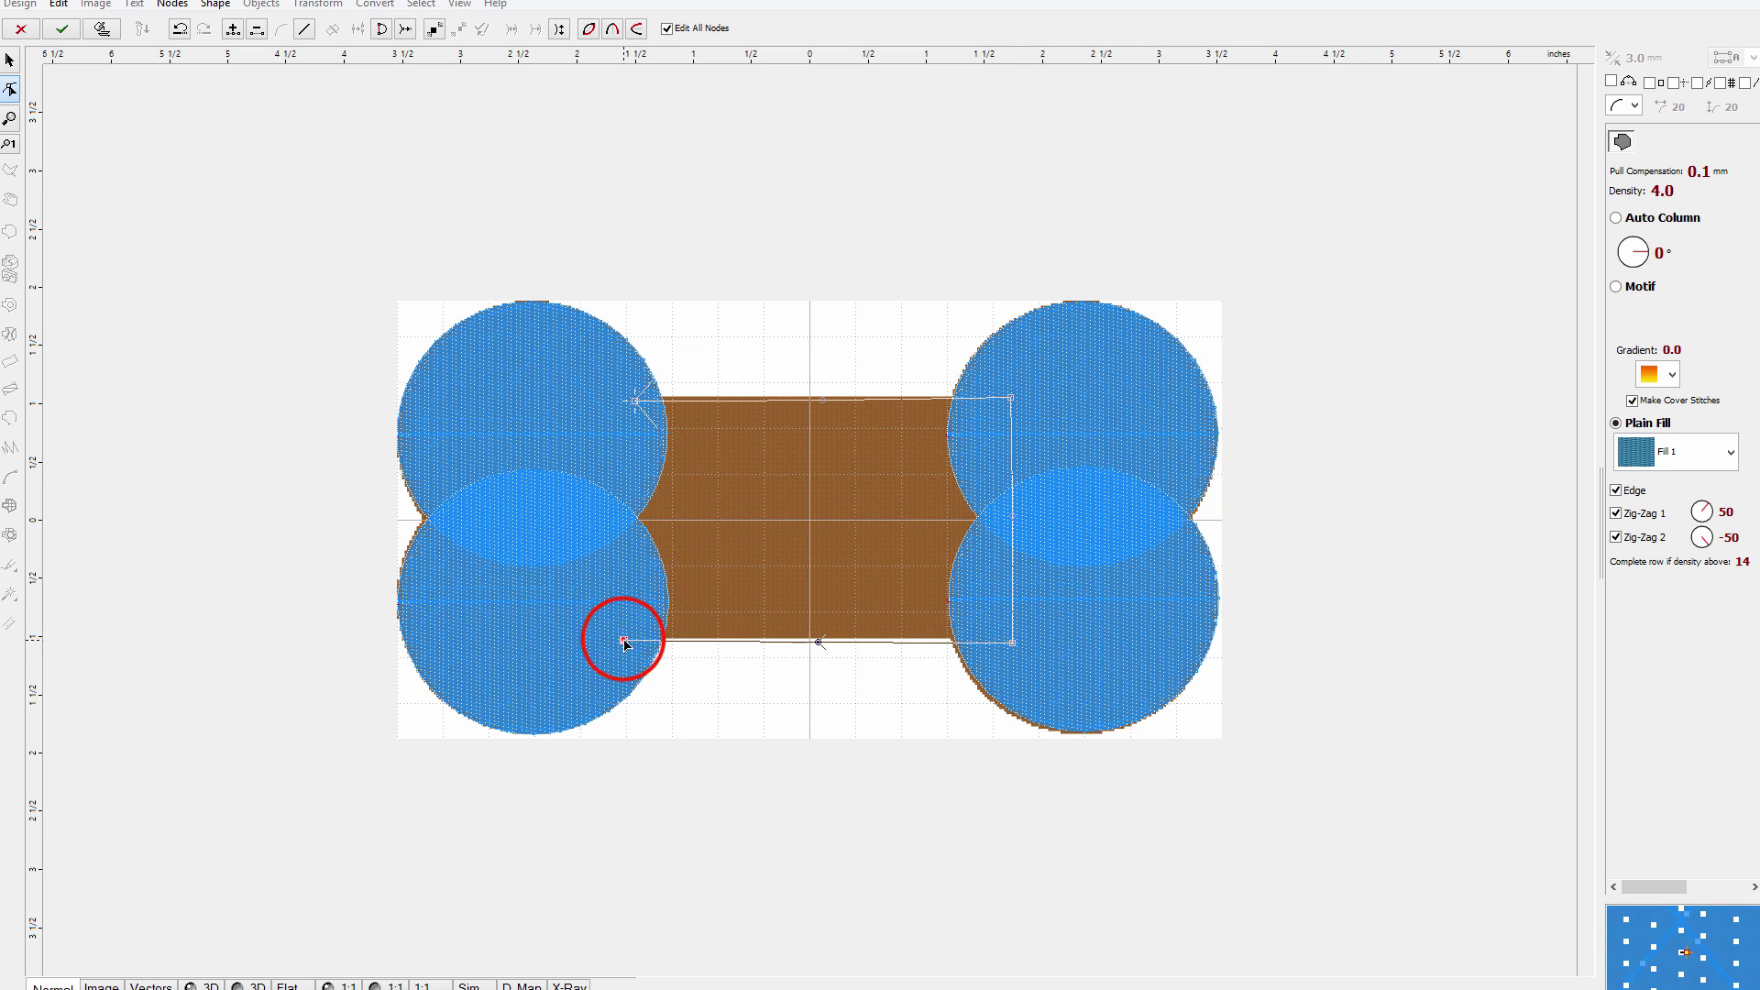
pyautogui.moveTo(1011, 640); pyautogui.dragTo(1015, 637)
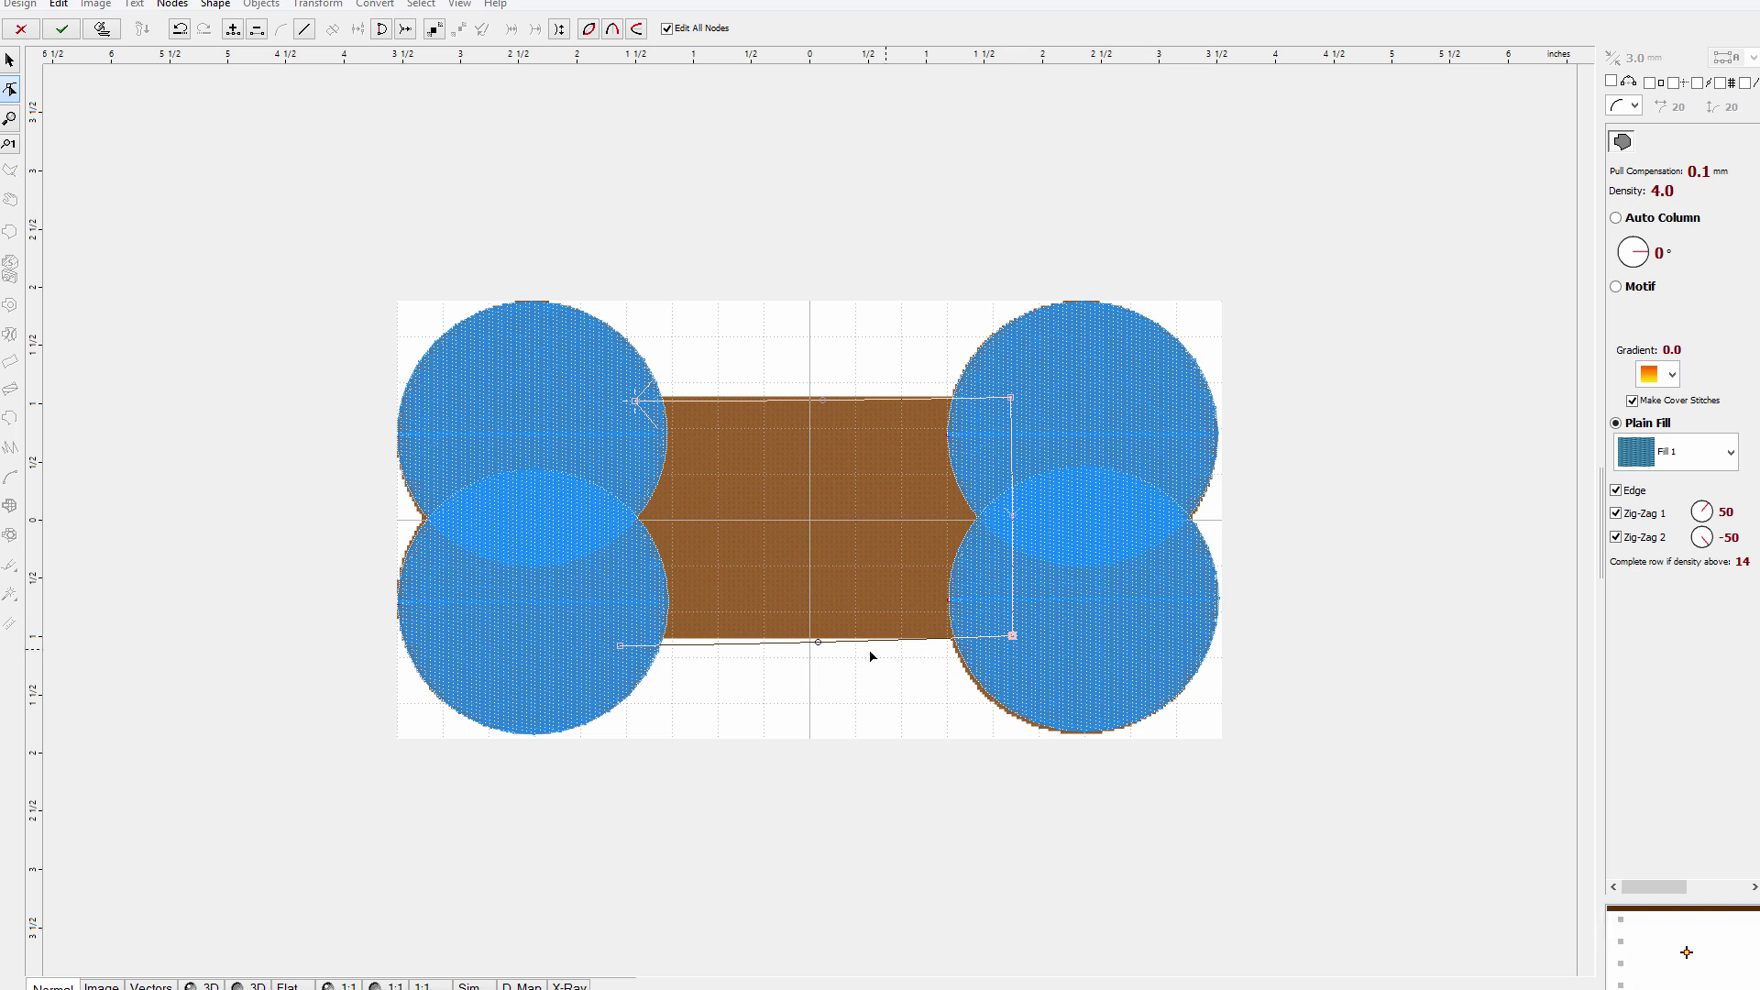
pyautogui.moveTo(811, 637); pyautogui.dragTo(814, 639)
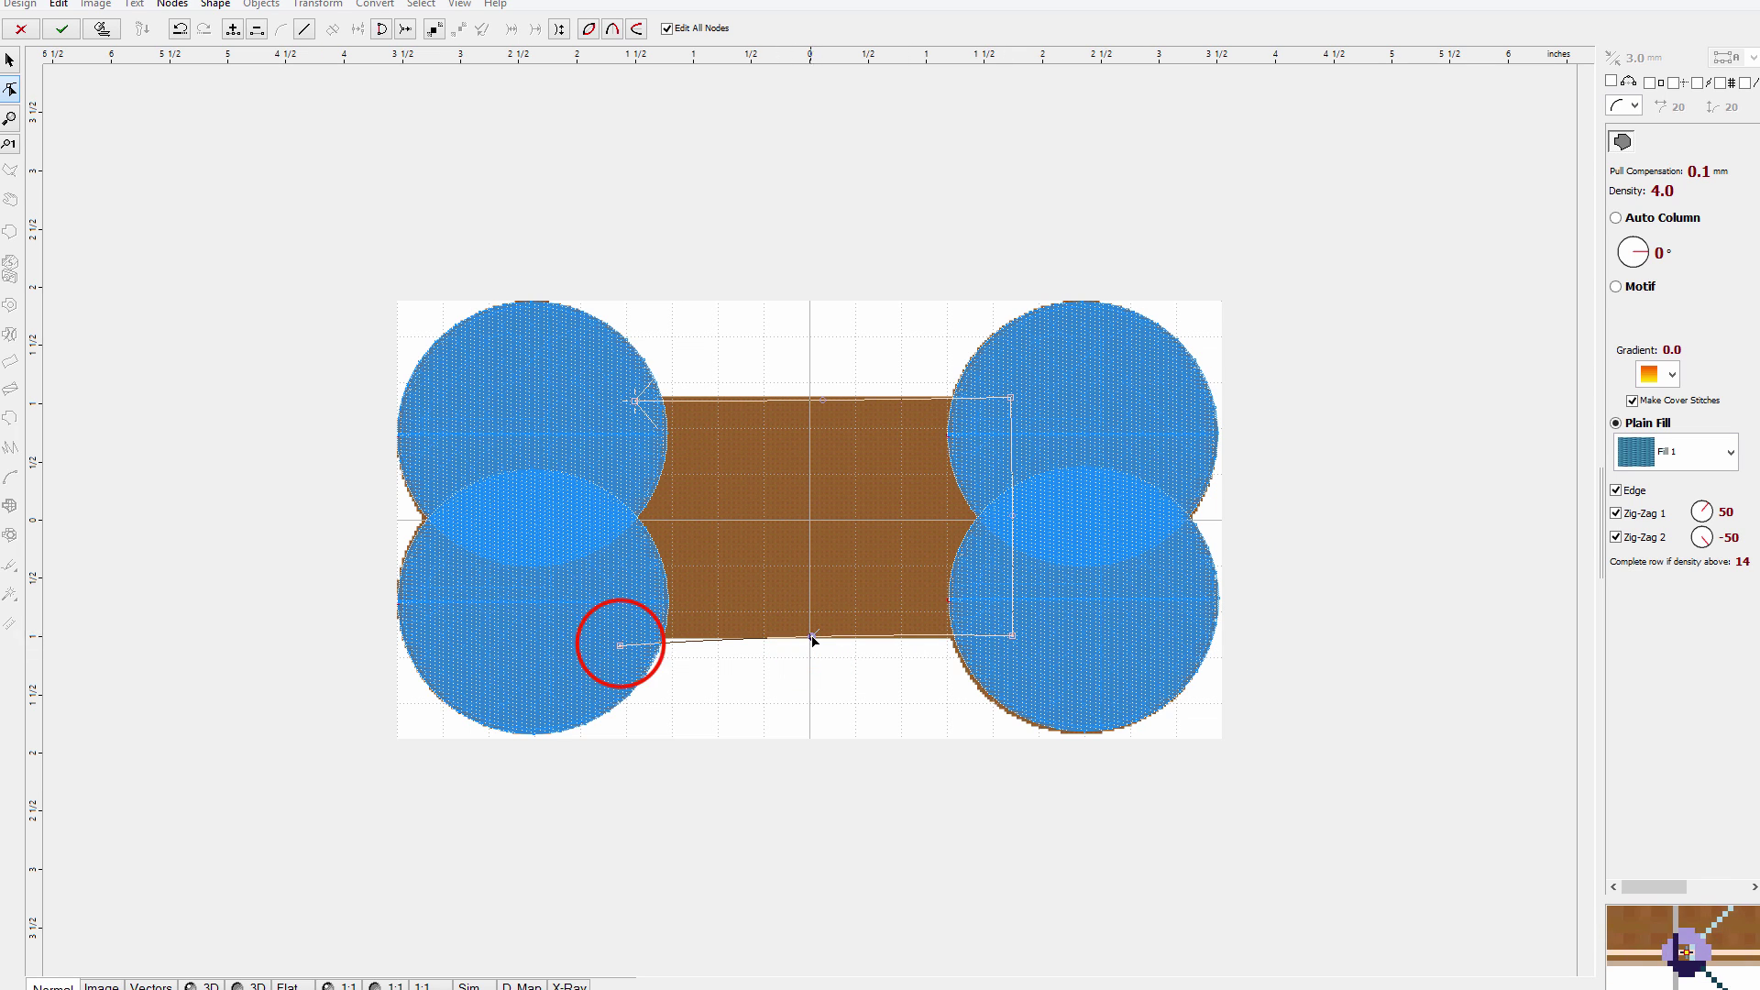
pyautogui.moveTo(620, 648); pyautogui.dragTo(622, 642)
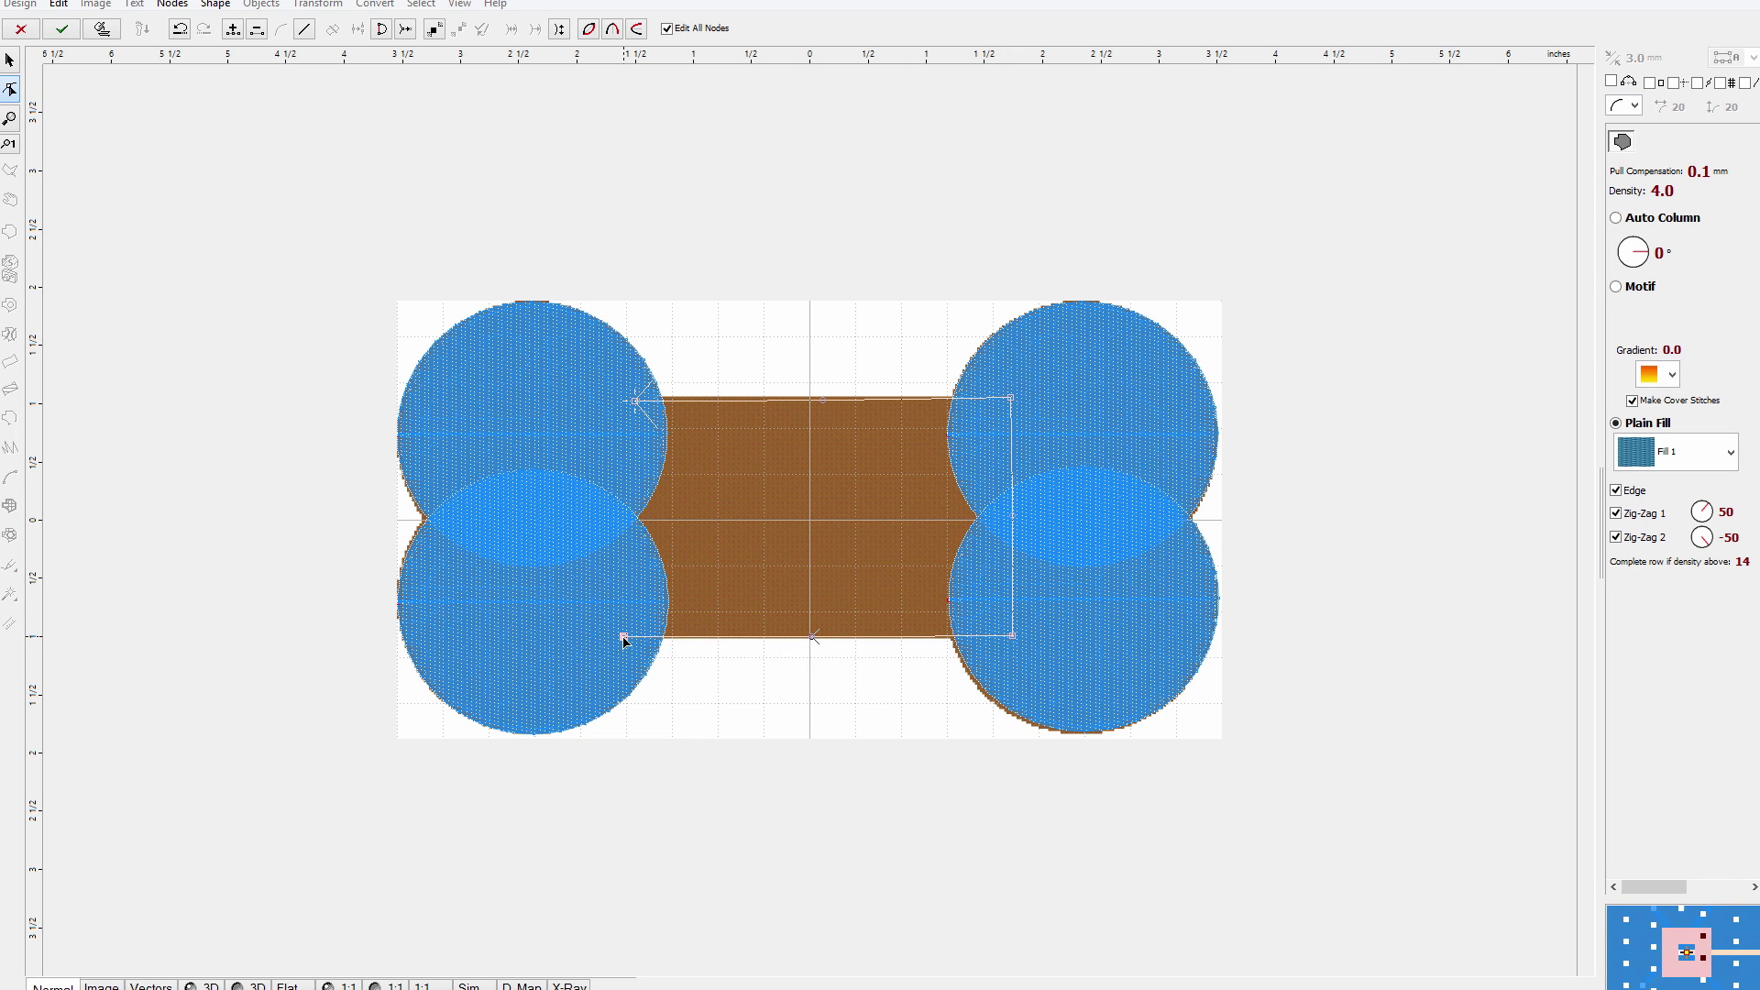
pyautogui.moveTo(619, 418); pyautogui.dragTo(635, 403)
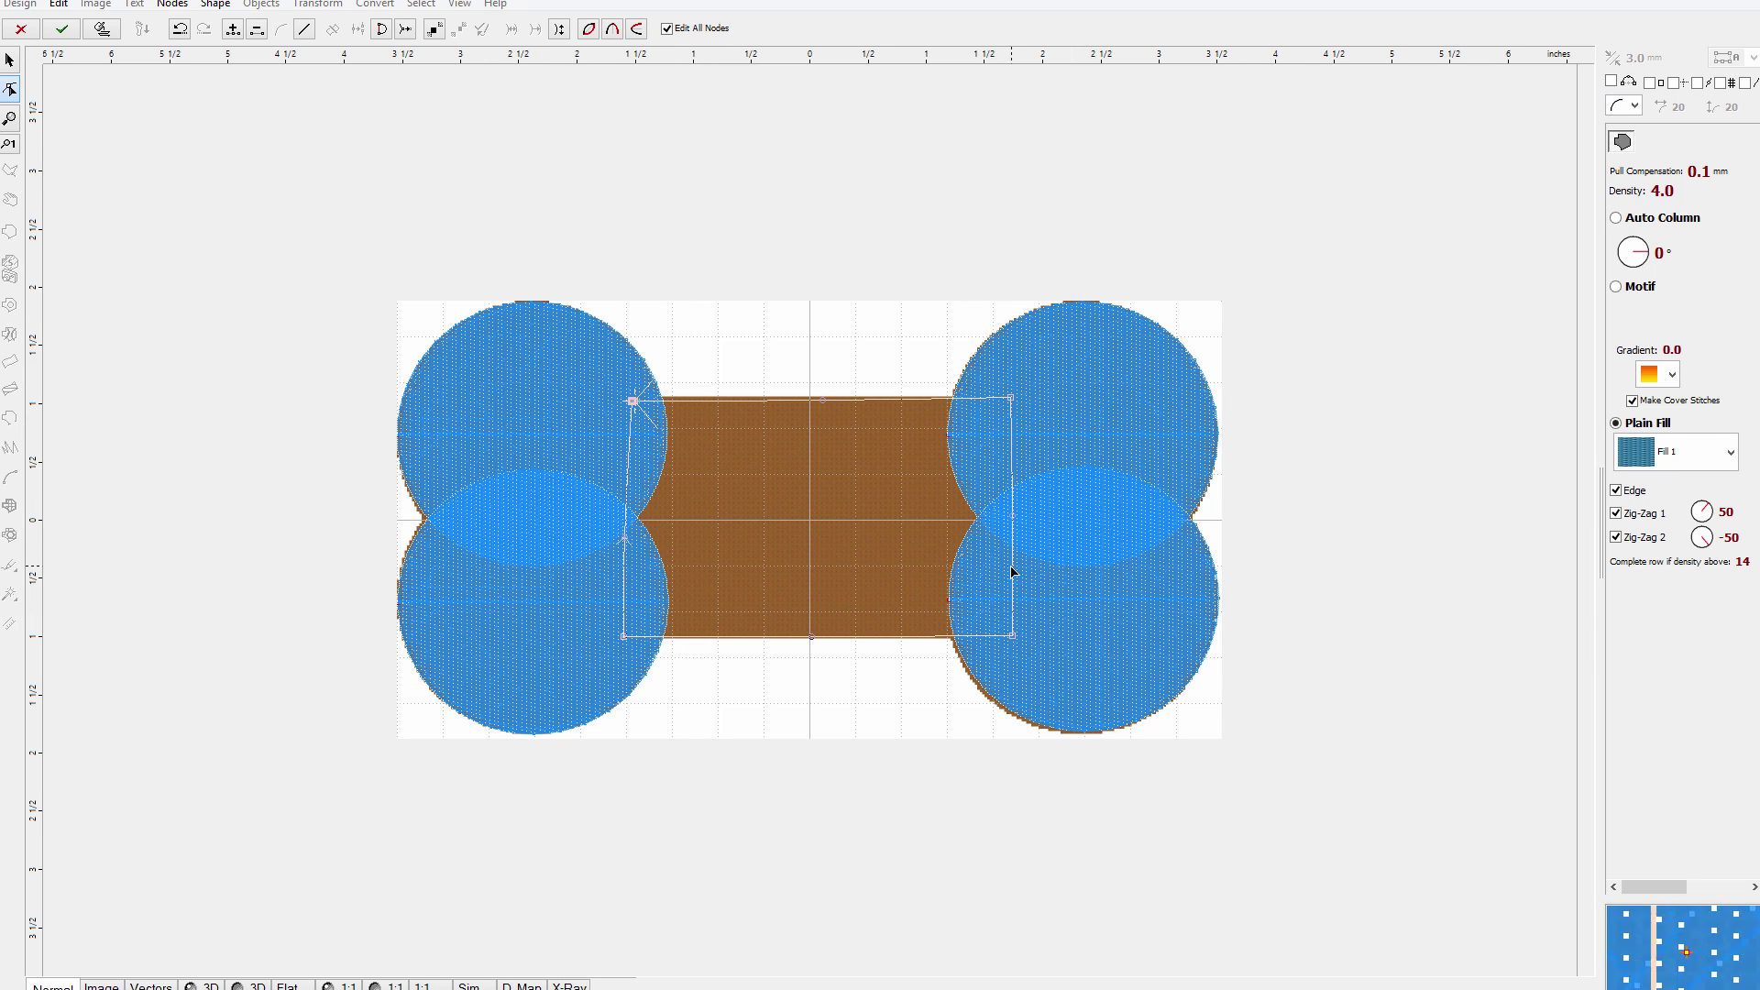
pyautogui.click(106, 29)
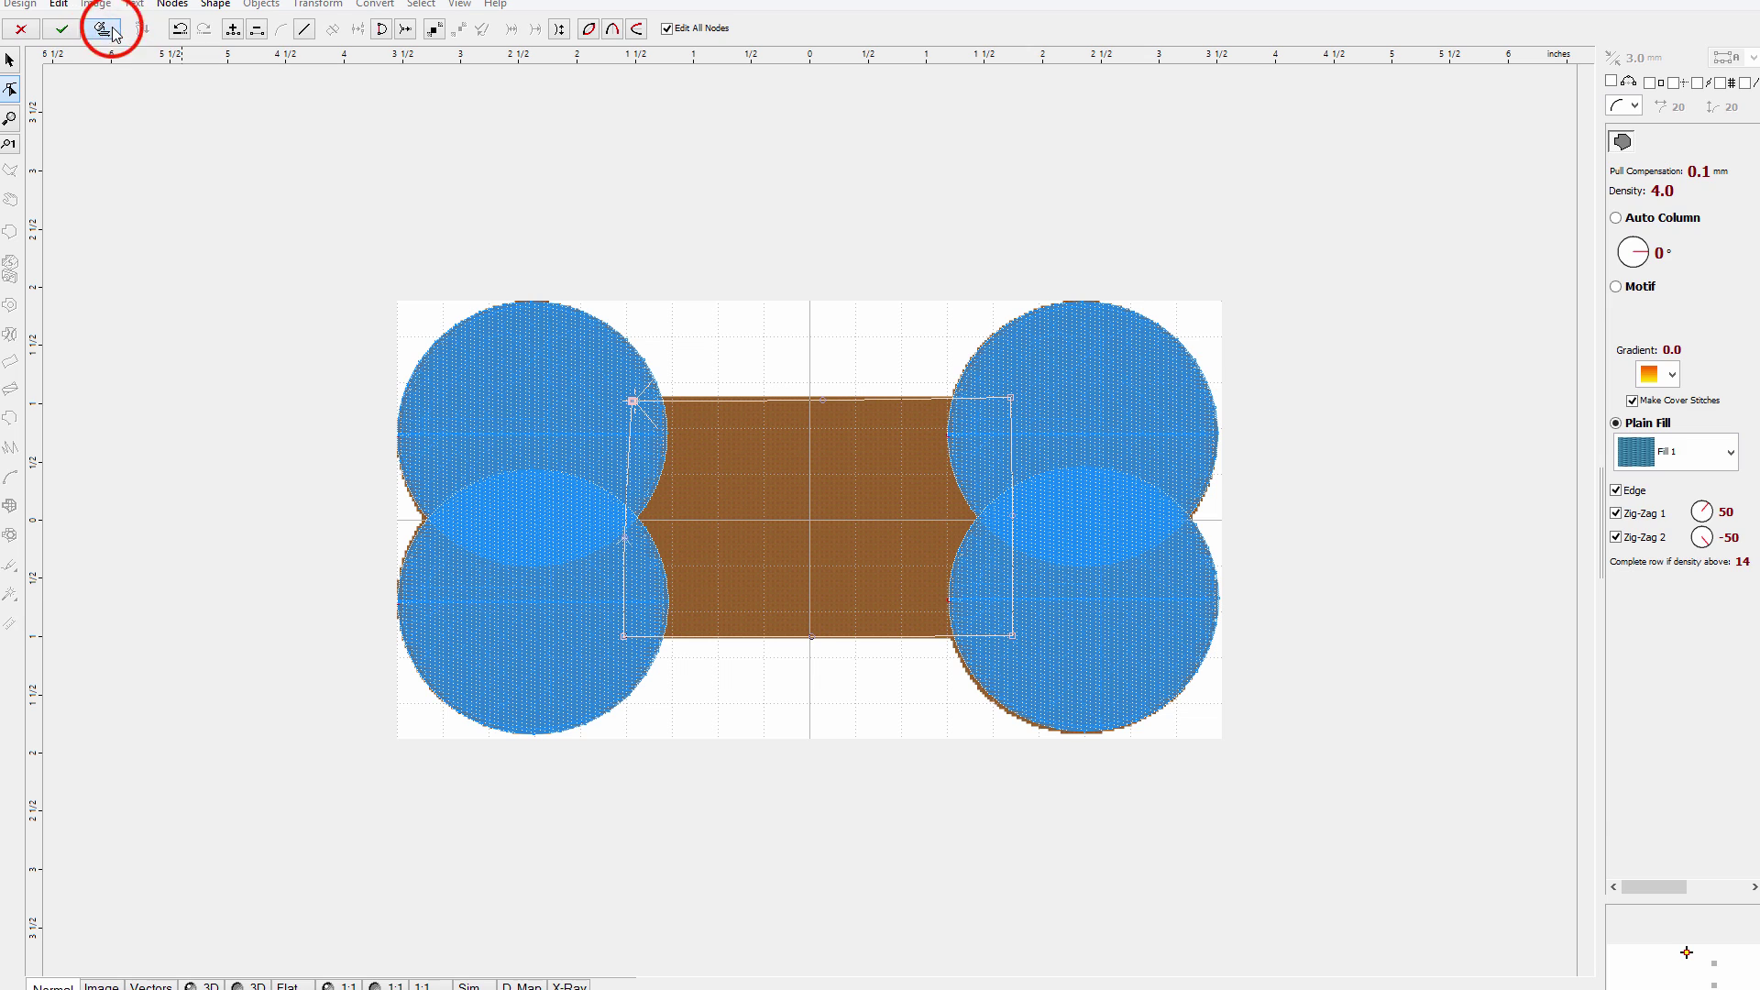
pyautogui.click(869, 328)
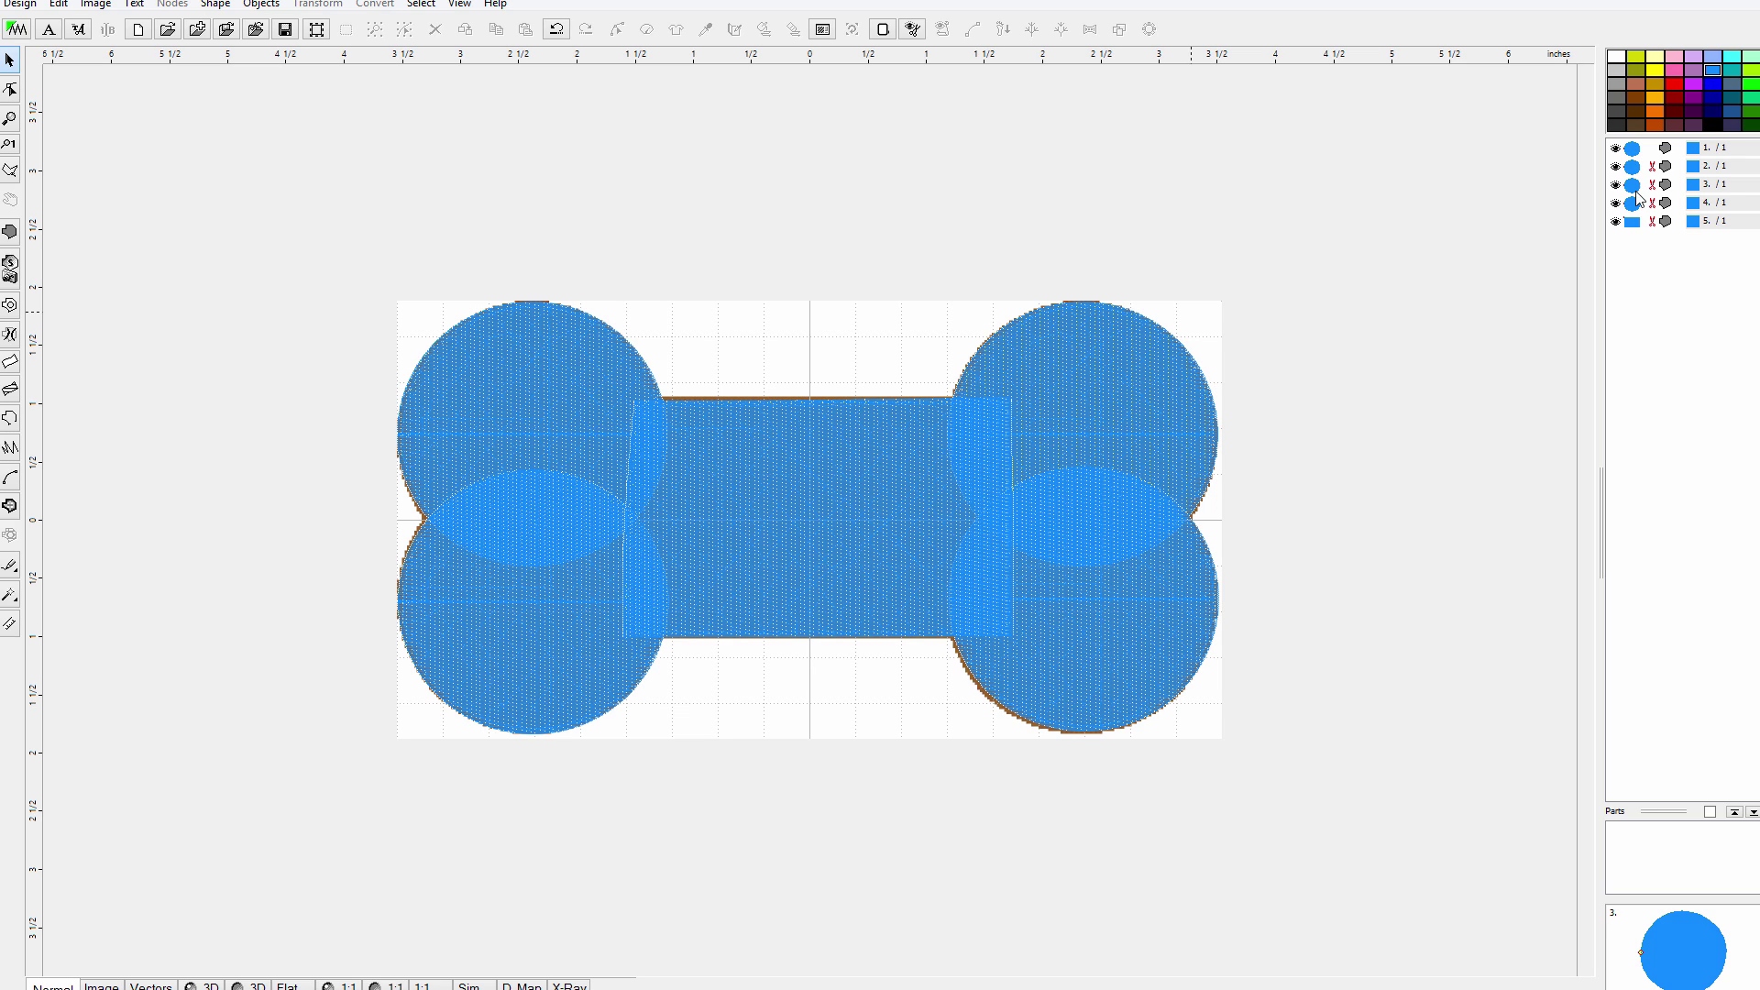
# - Marquee-select the four lobe circles and the shaft rectangle across the whole bone
pyautogui.click(1255, 258)
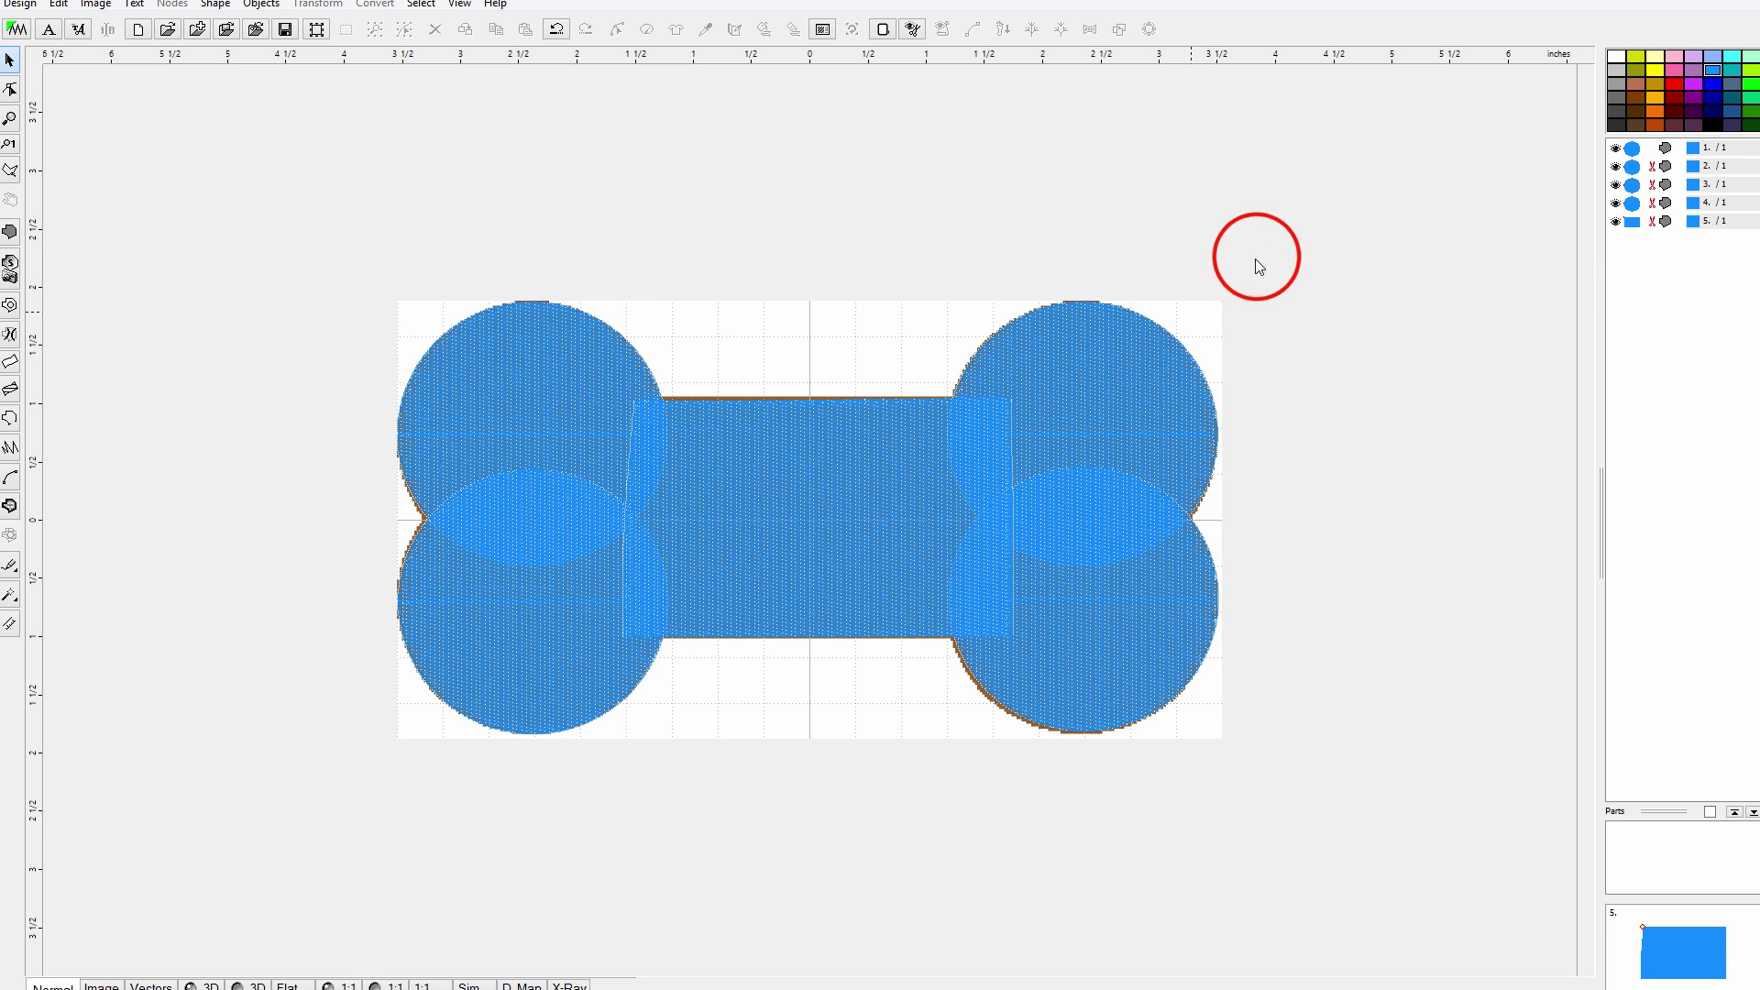
pyautogui.click(349, 240)
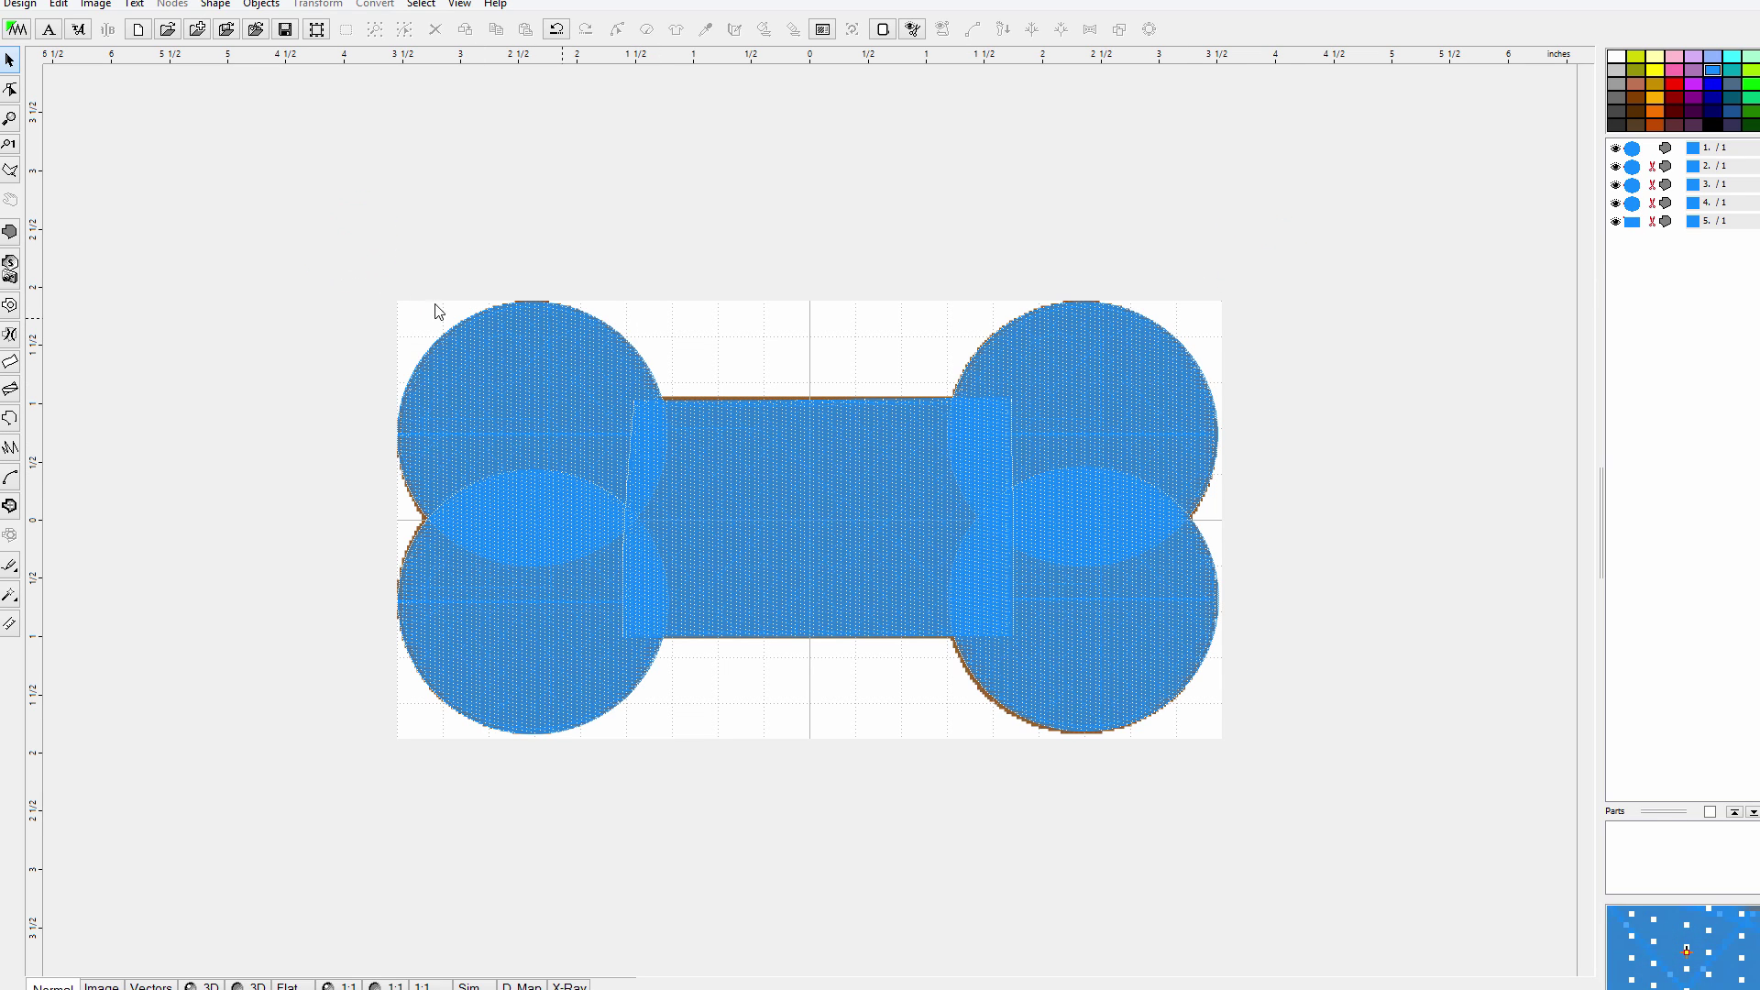
pyautogui.click(401, 302)
pyautogui.moveTo(402, 307); pyautogui.dragTo(1236, 740)
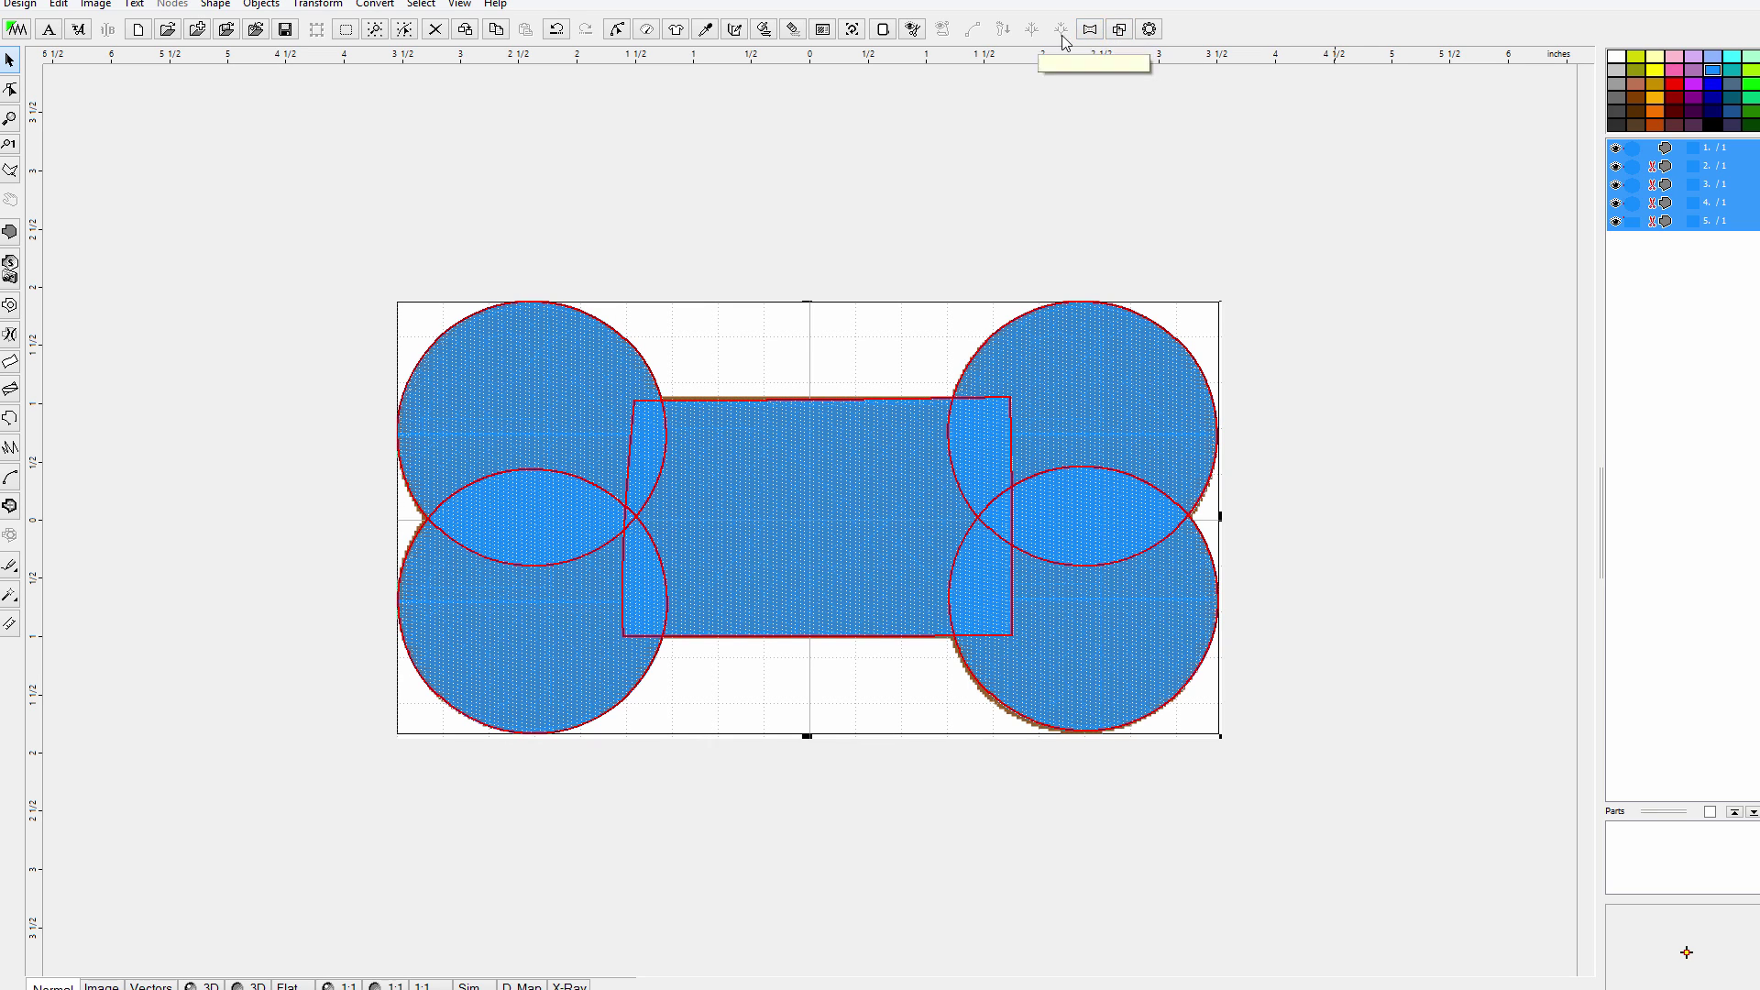
# - Apply Transform > Shaping > Union to merge the five selected shapes
pyautogui.click(296, 5)
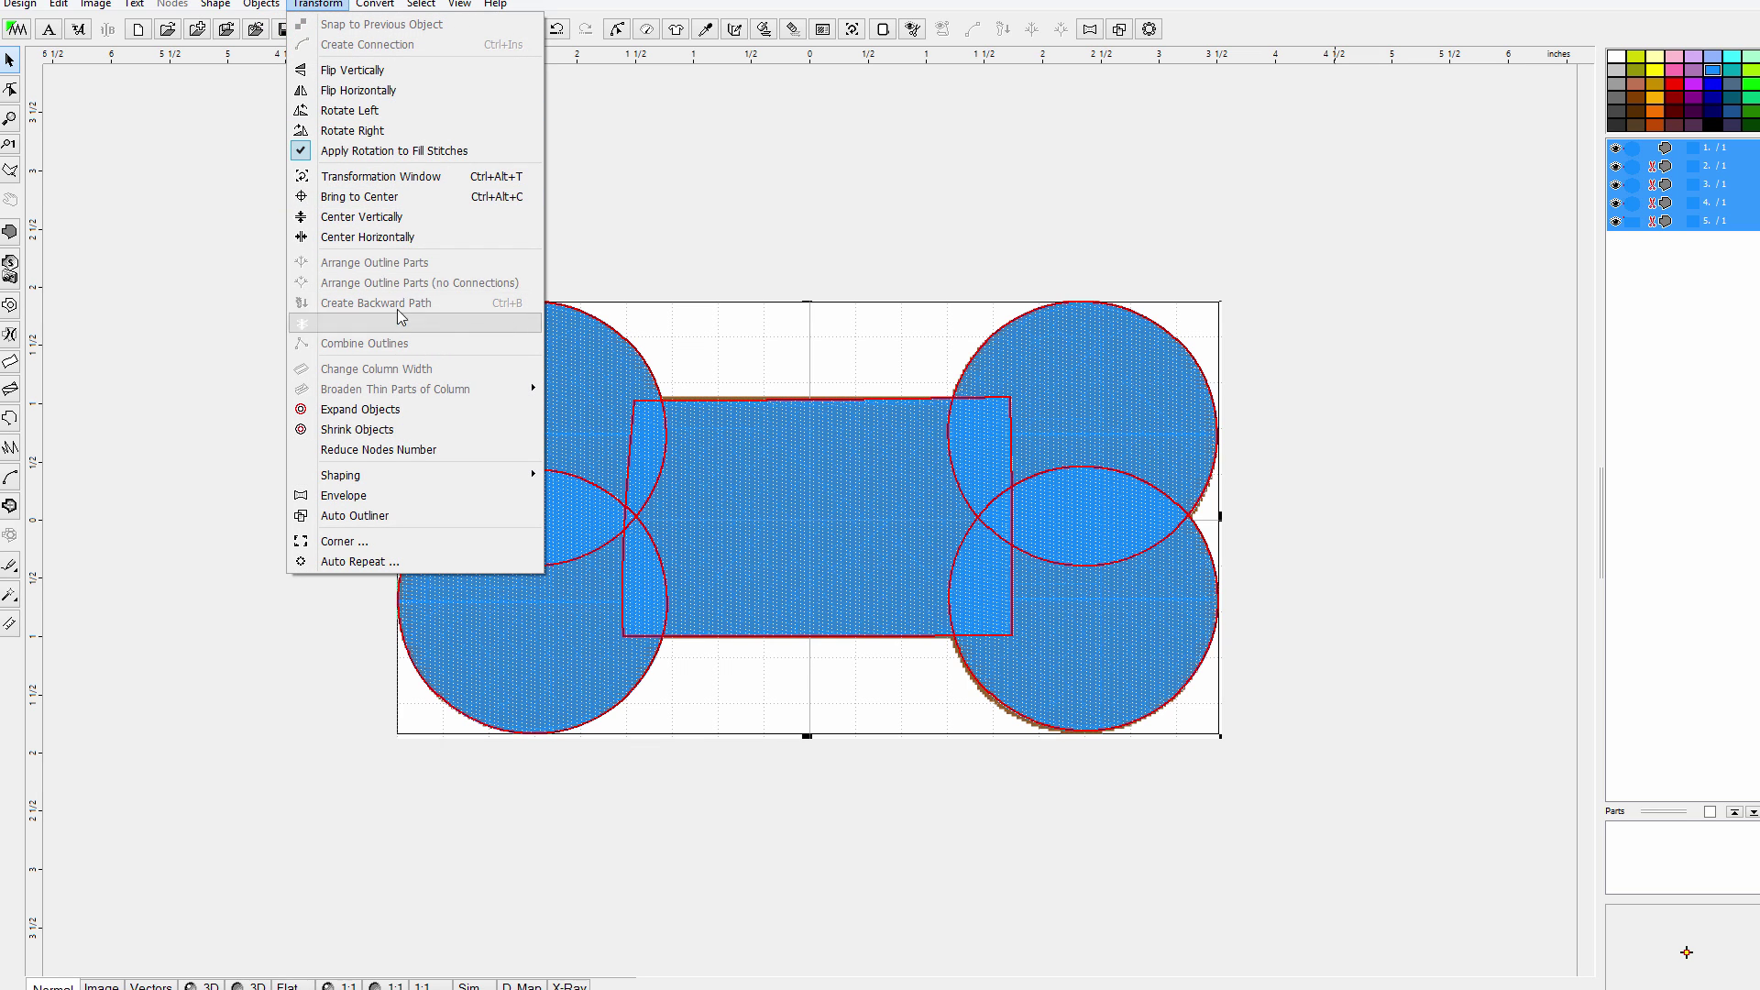
pyautogui.moveTo(449, 483)
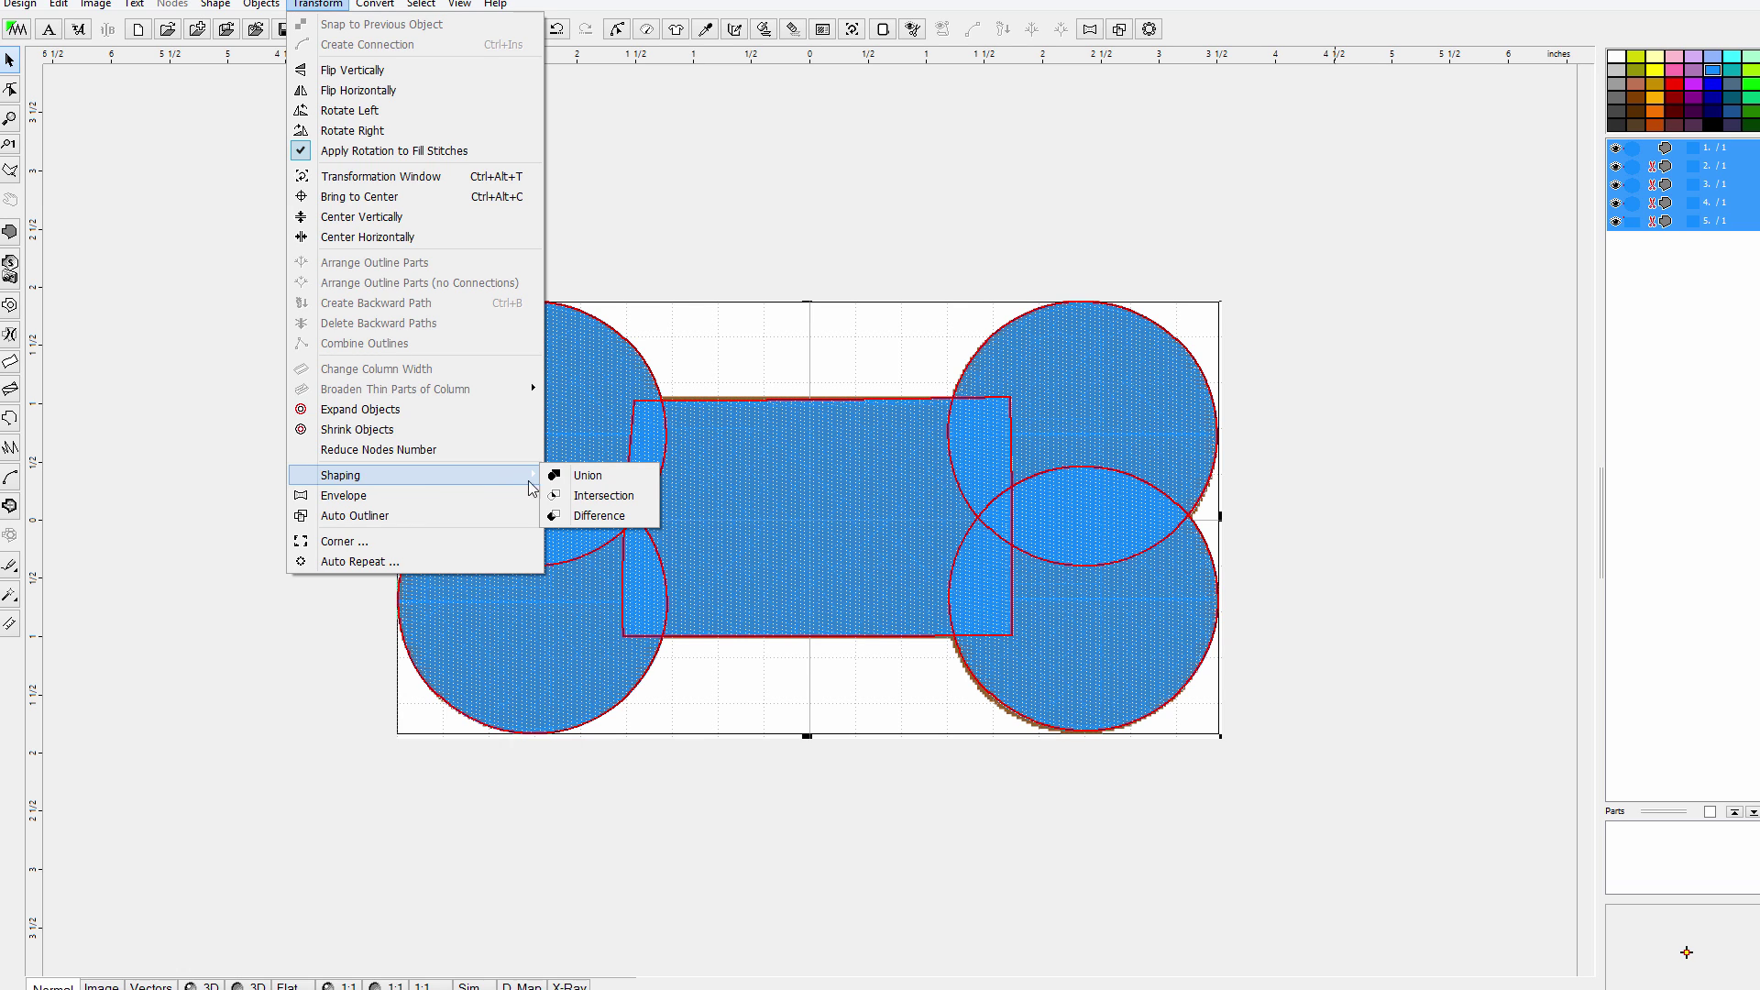
pyautogui.click(597, 476)
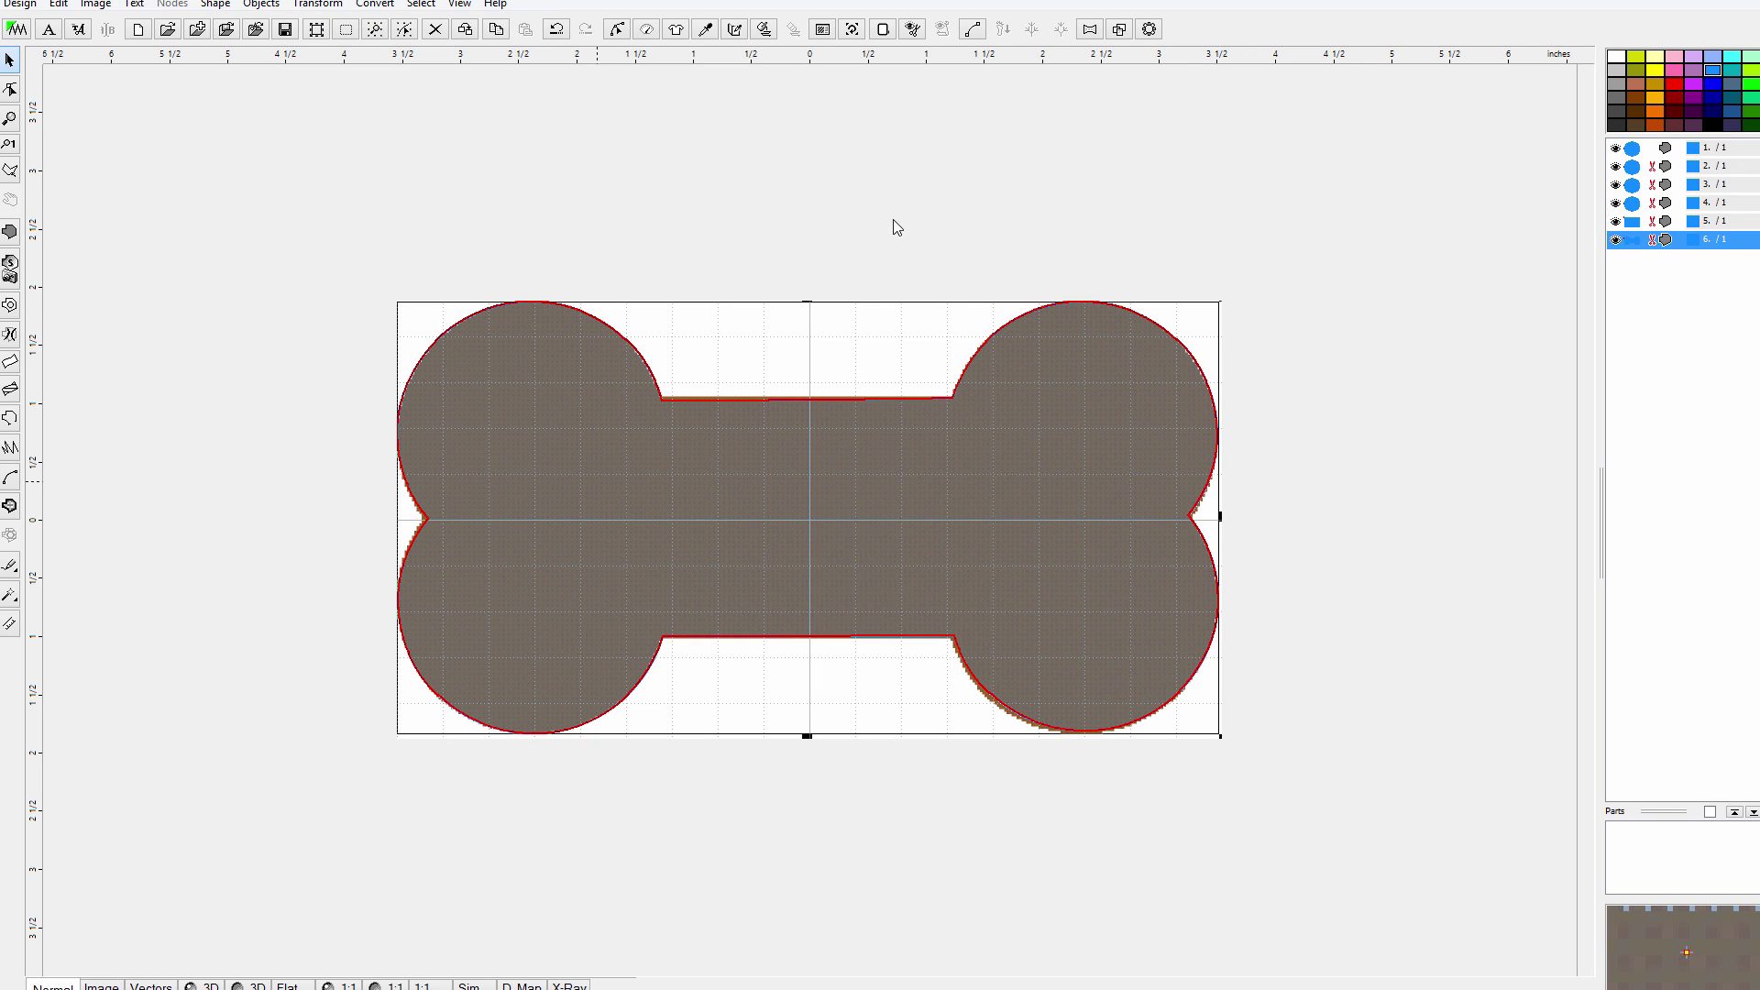
# - Hide layers 1–5, the original circles and rectangle, using their eye icons
pyautogui.click(900, 318)
pyautogui.click(905, 326)
pyautogui.click(1617, 217)
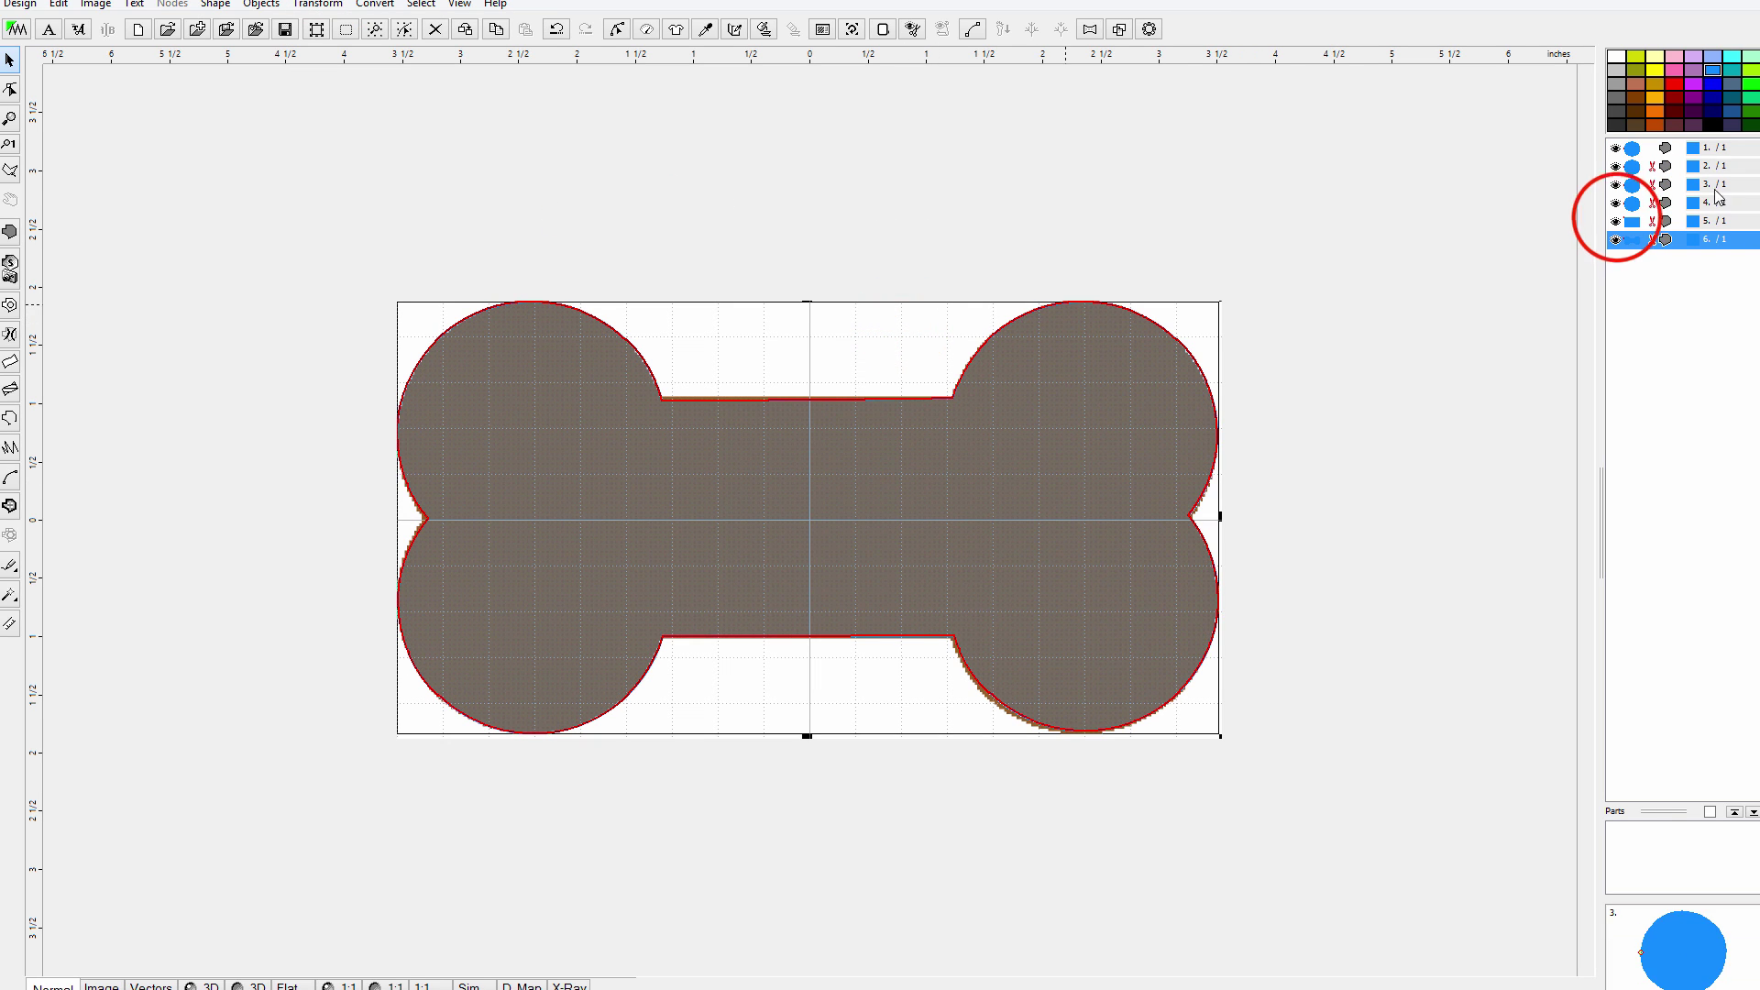
pyautogui.click(1615, 203)
pyautogui.click(1615, 184)
pyautogui.click(1615, 166)
pyautogui.click(1619, 187)
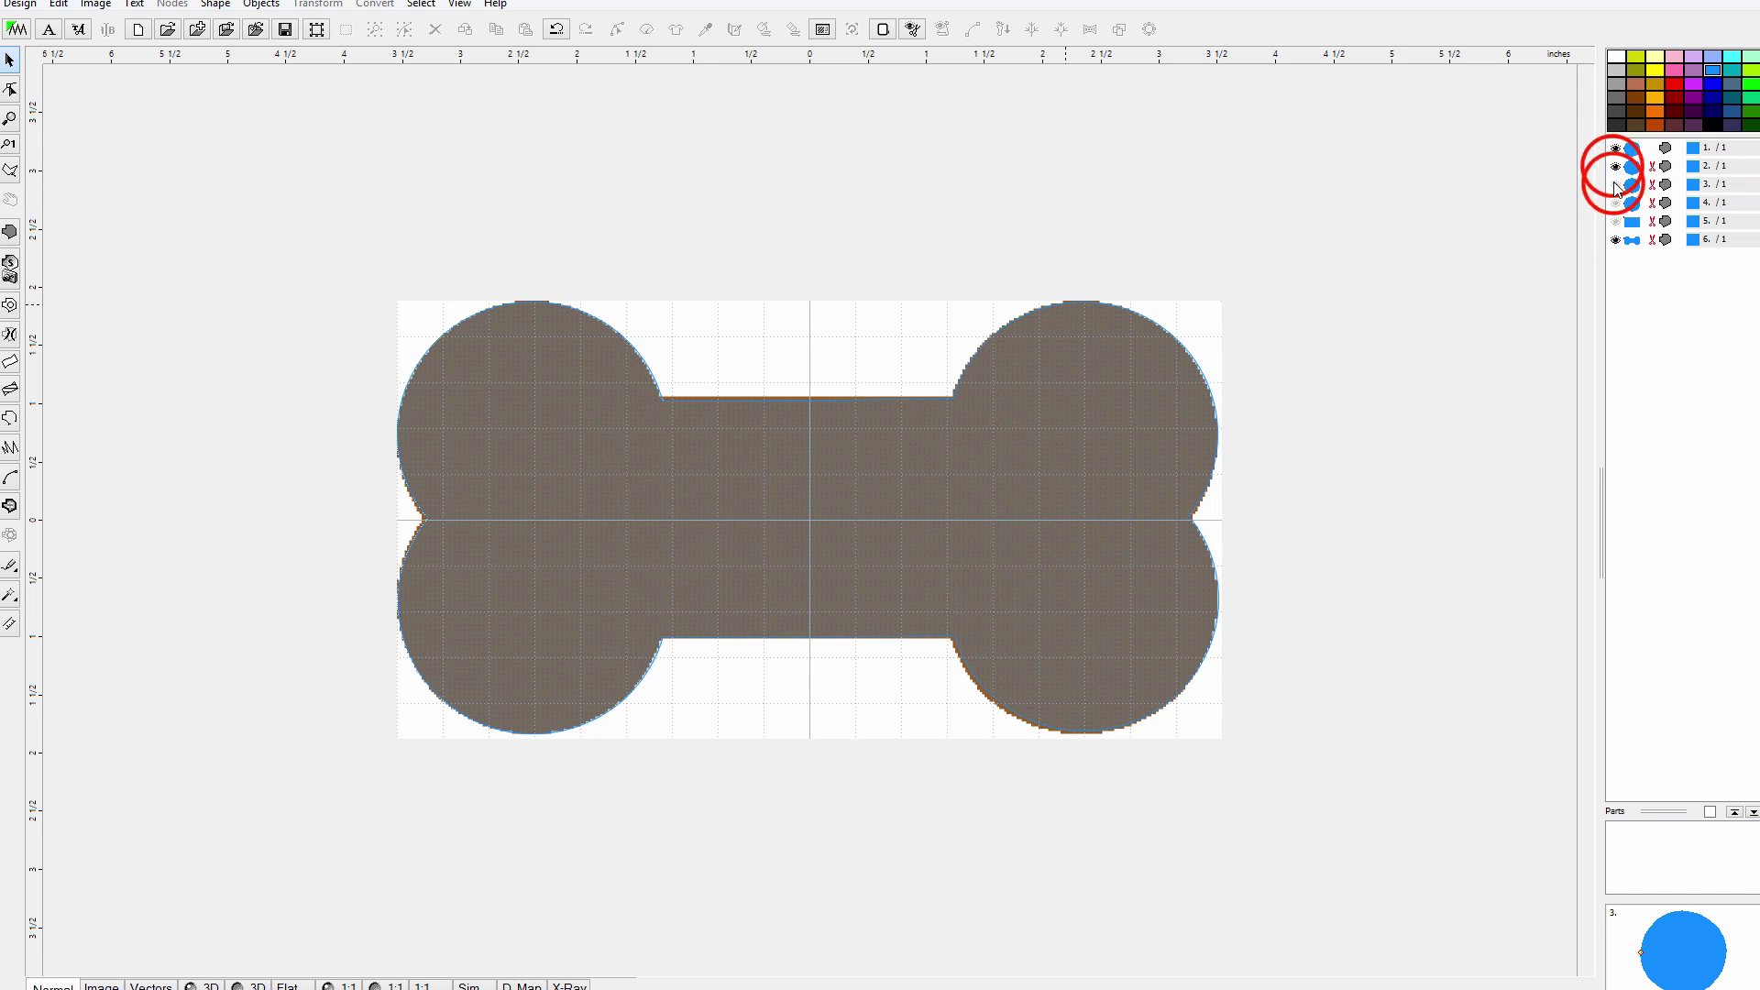
pyautogui.click(1616, 148)
# - Select layer 6, the merged bone, and generate its blue stitch fill
pyautogui.click(1634, 239)
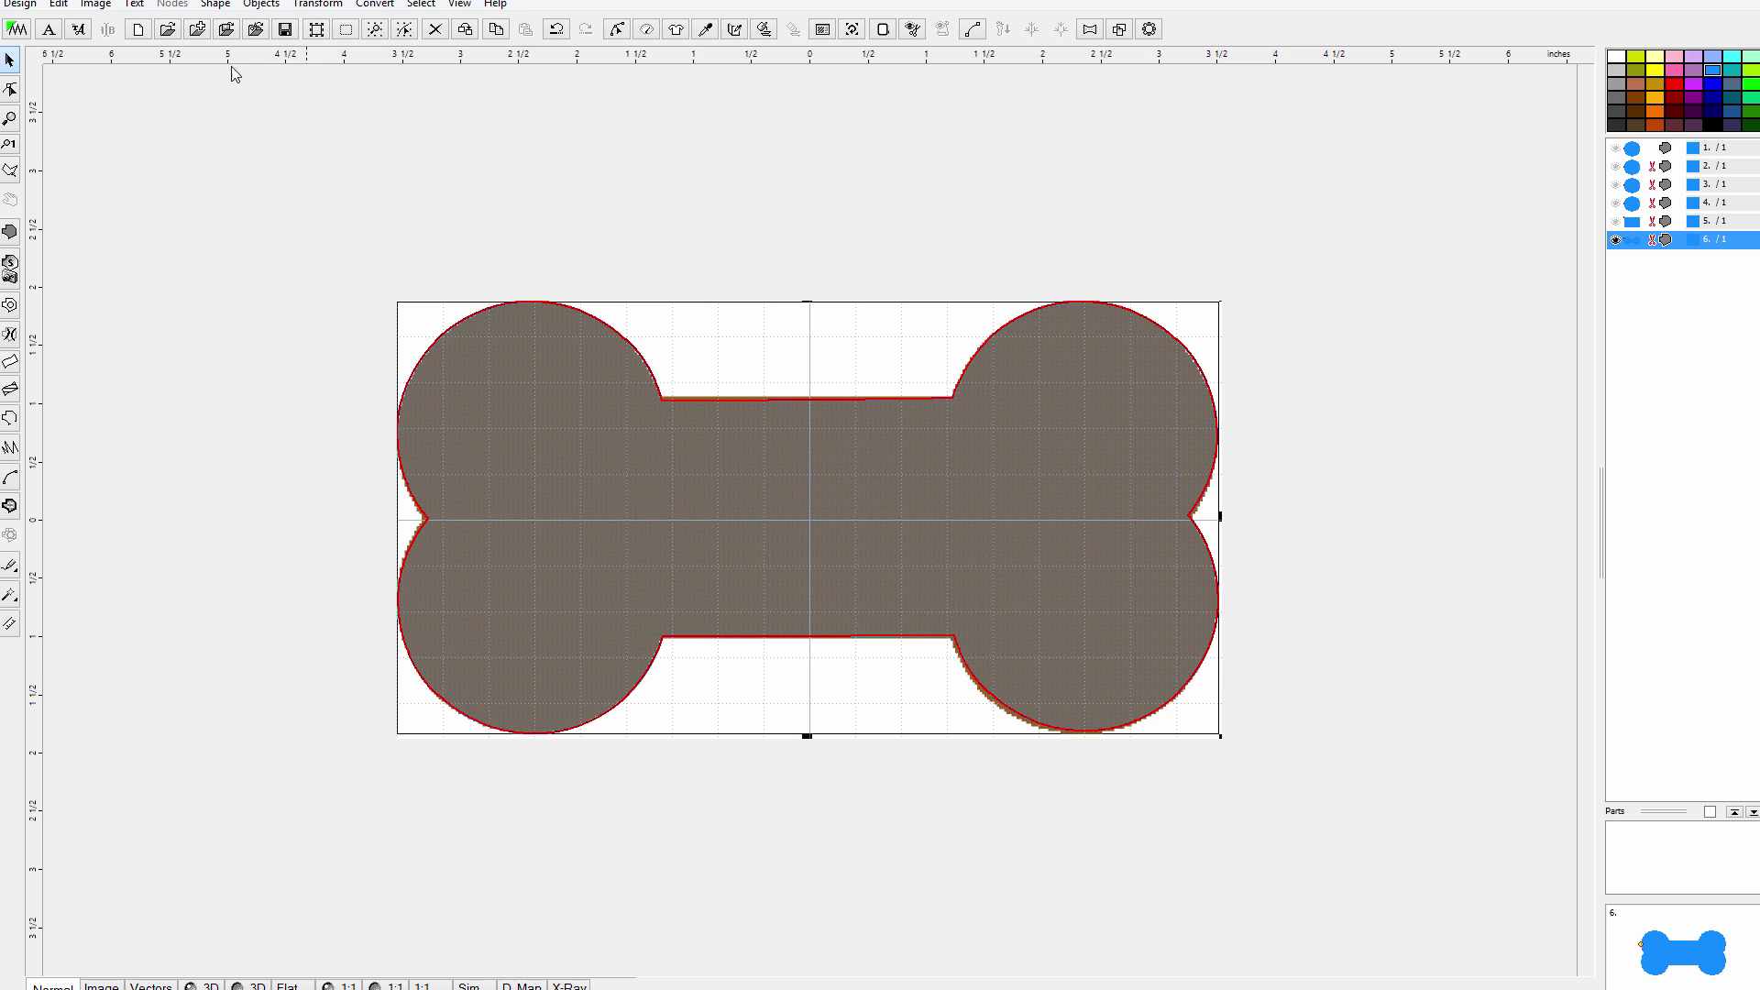
pyautogui.click(760, 30)
pyautogui.click(782, 324)
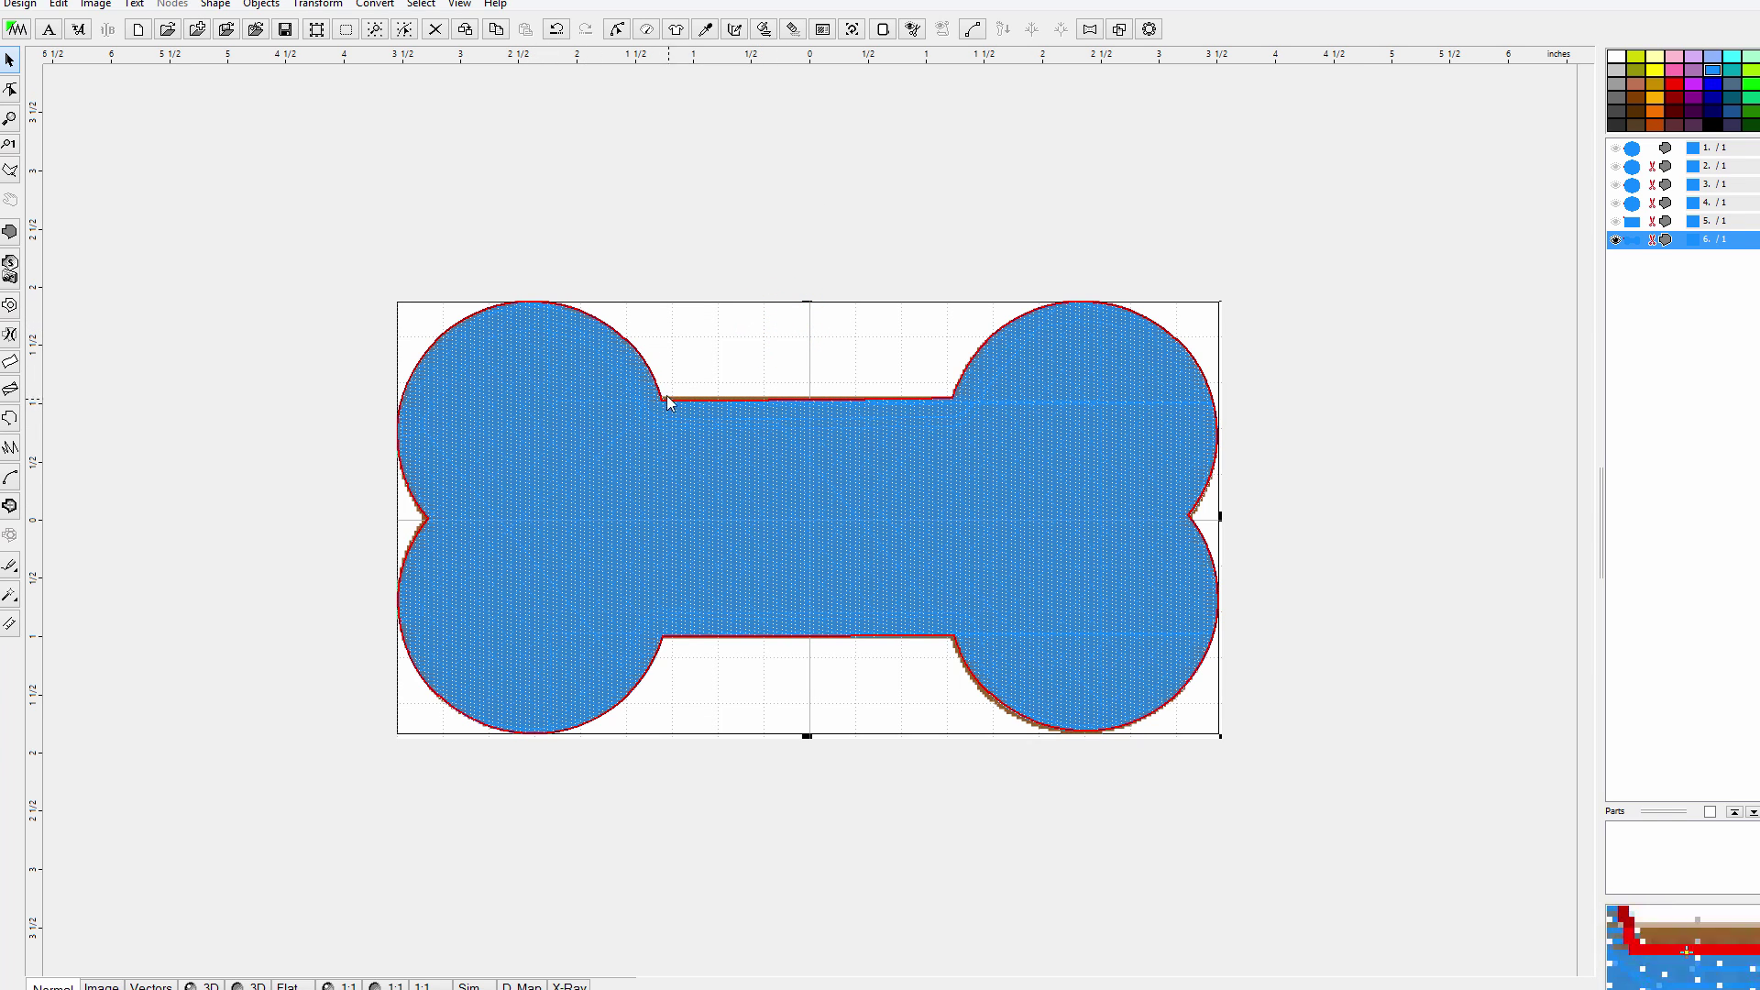
pyautogui.moveTo(880, 499); pyautogui.dragTo(933, 495)
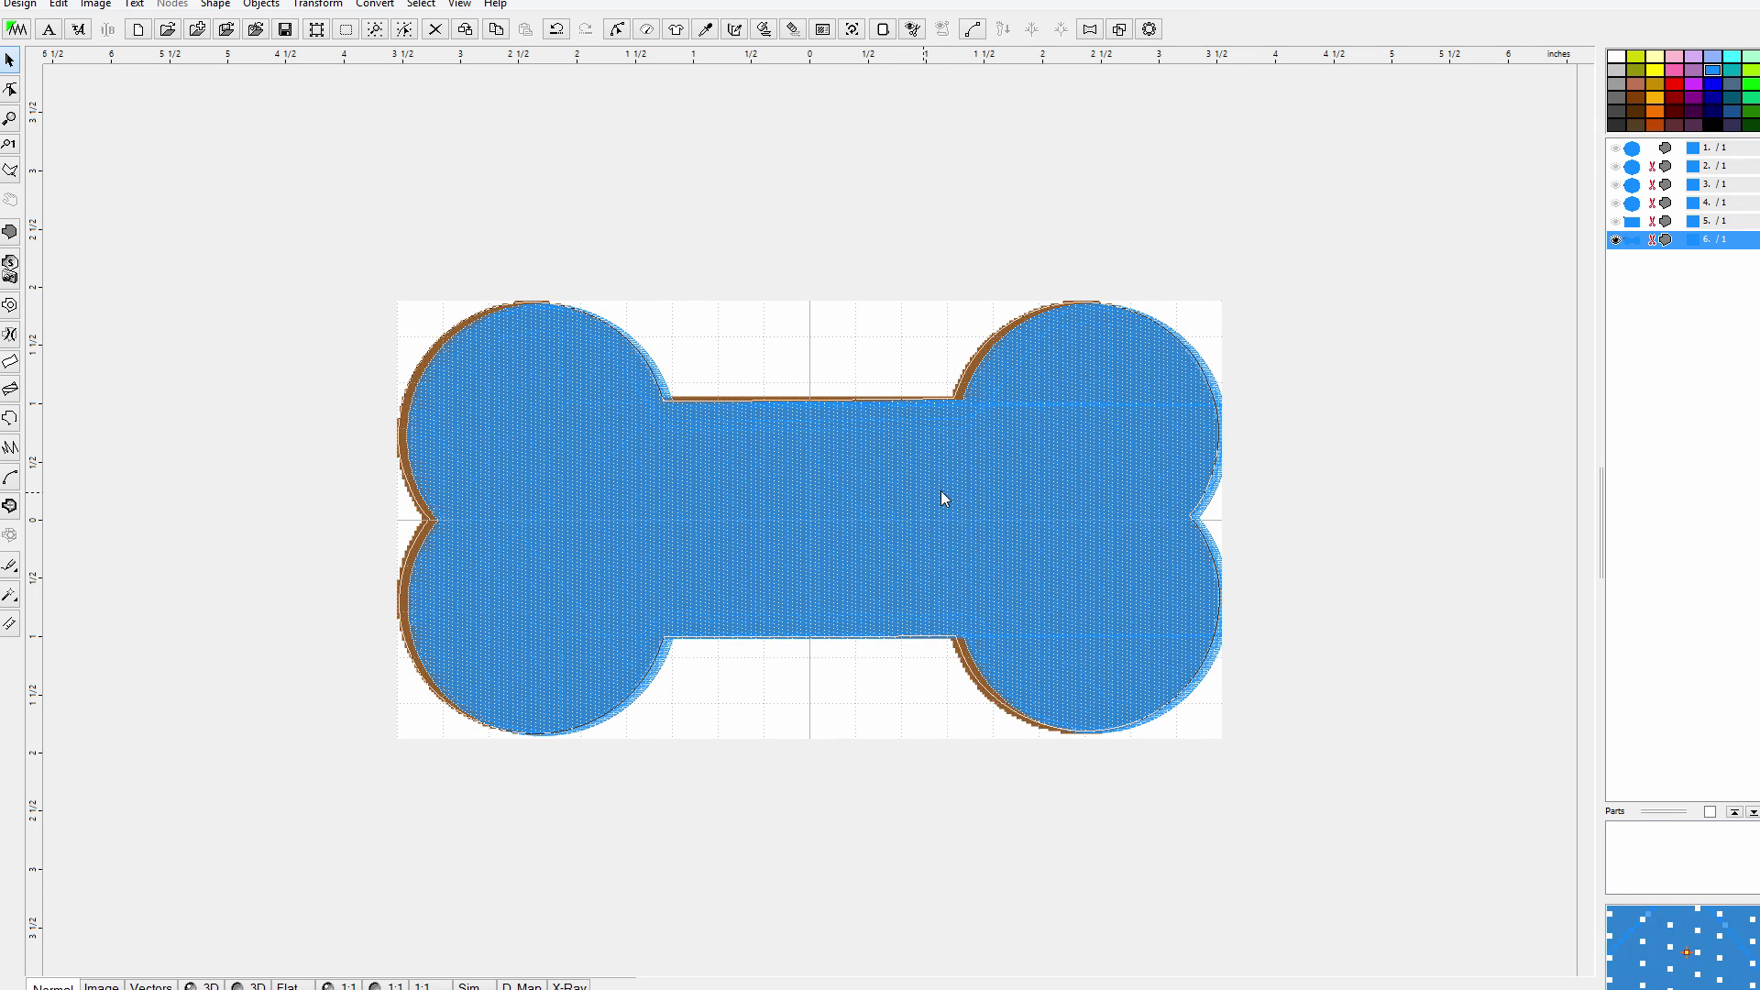
# - Unhide layers 1–5, select them in the layer list and delete them
pyautogui.click(1615, 221)
pyautogui.click(1616, 198)
pyautogui.click(1616, 184)
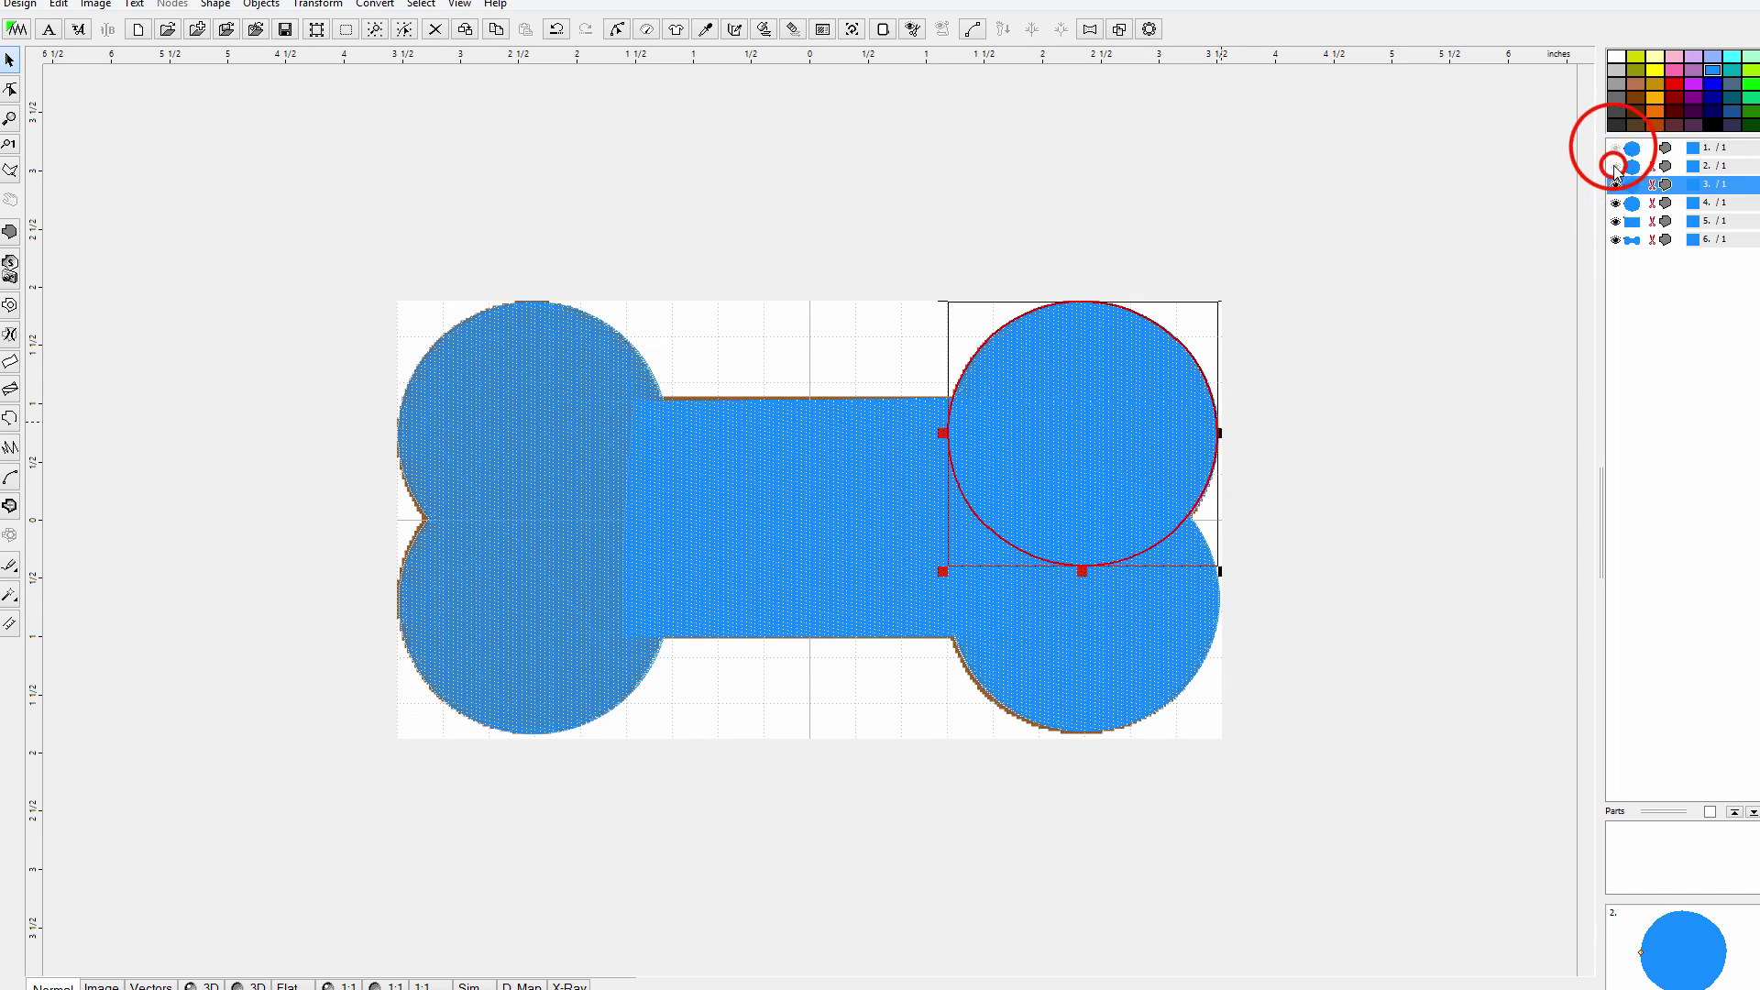
pyautogui.click(1617, 166)
pyautogui.click(1622, 149)
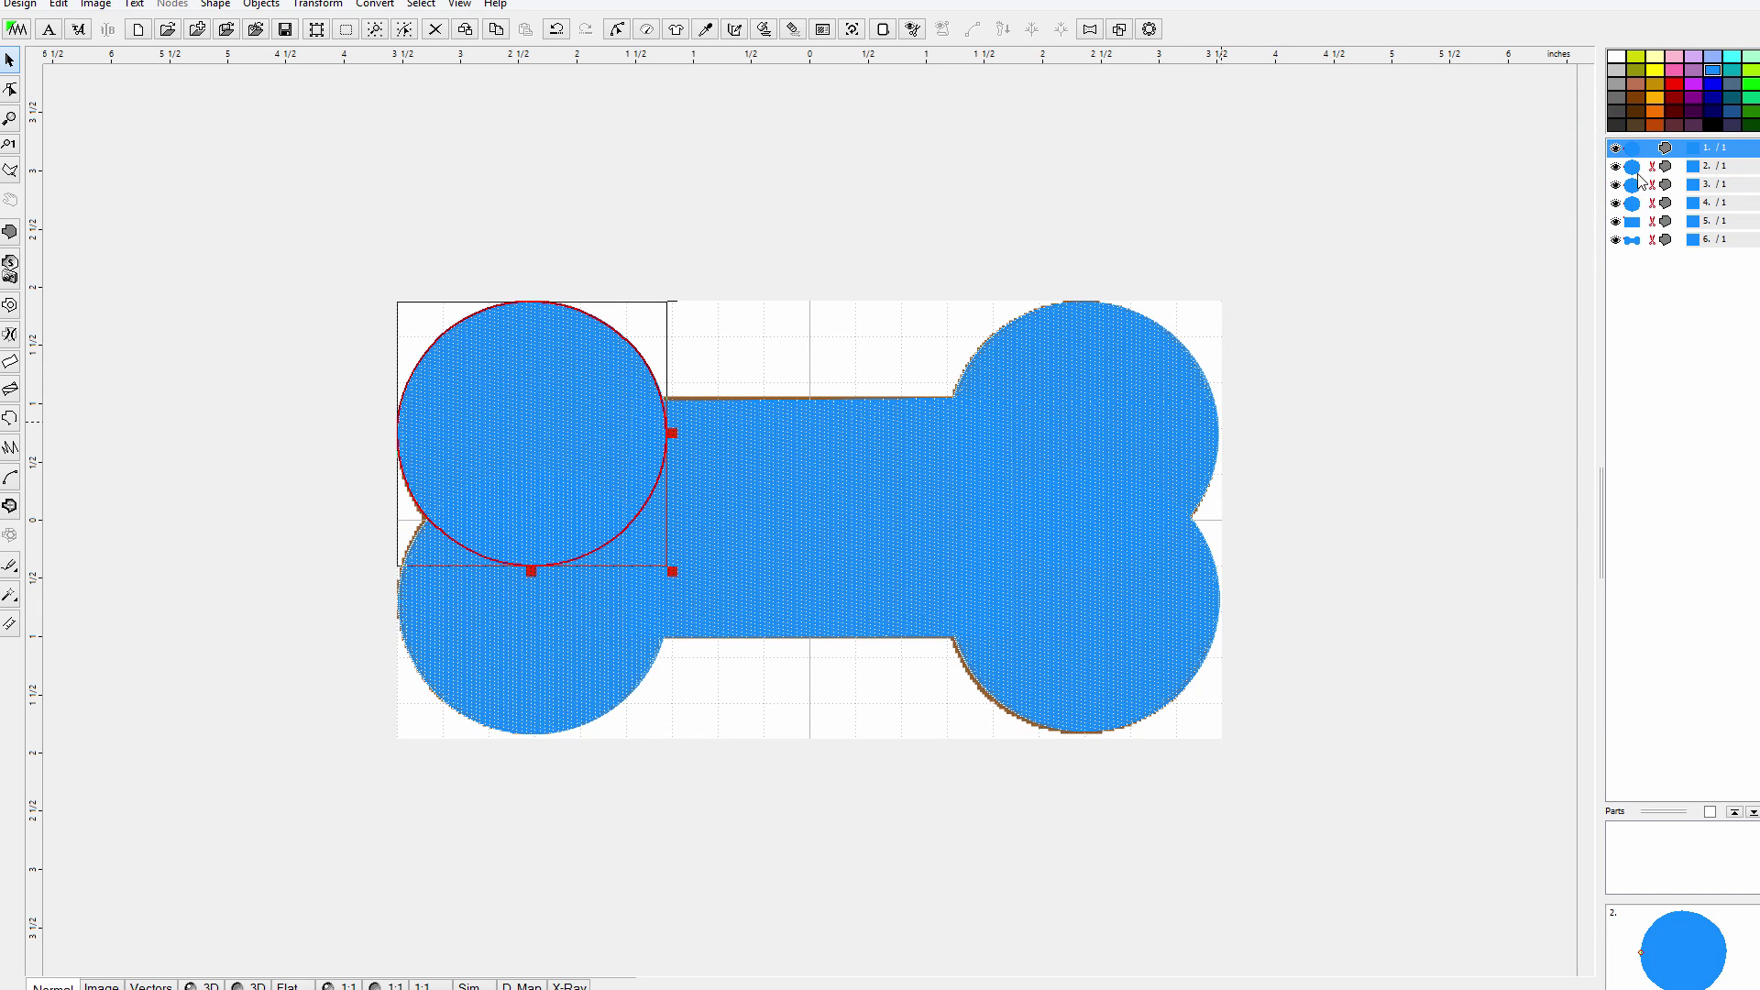
pyautogui.keyDown('shift'); pyautogui.click(1639, 227); pyautogui.keyUp('shift')
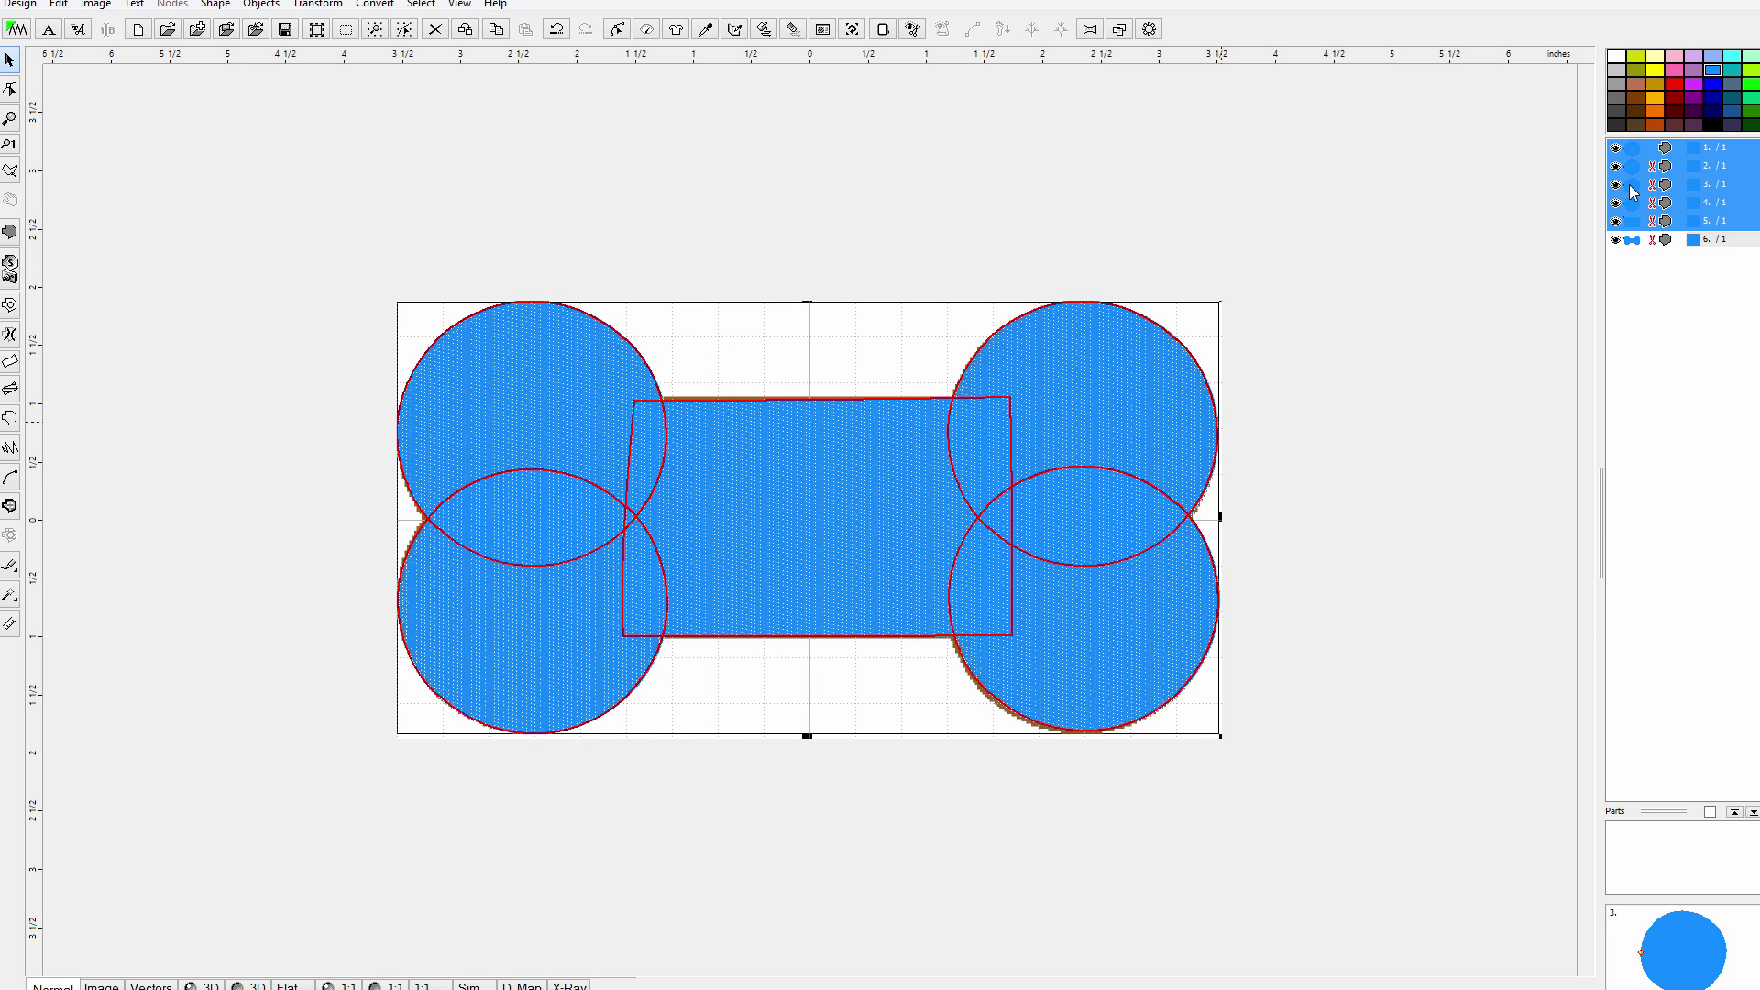
pyautogui.rightClick(1632, 191)
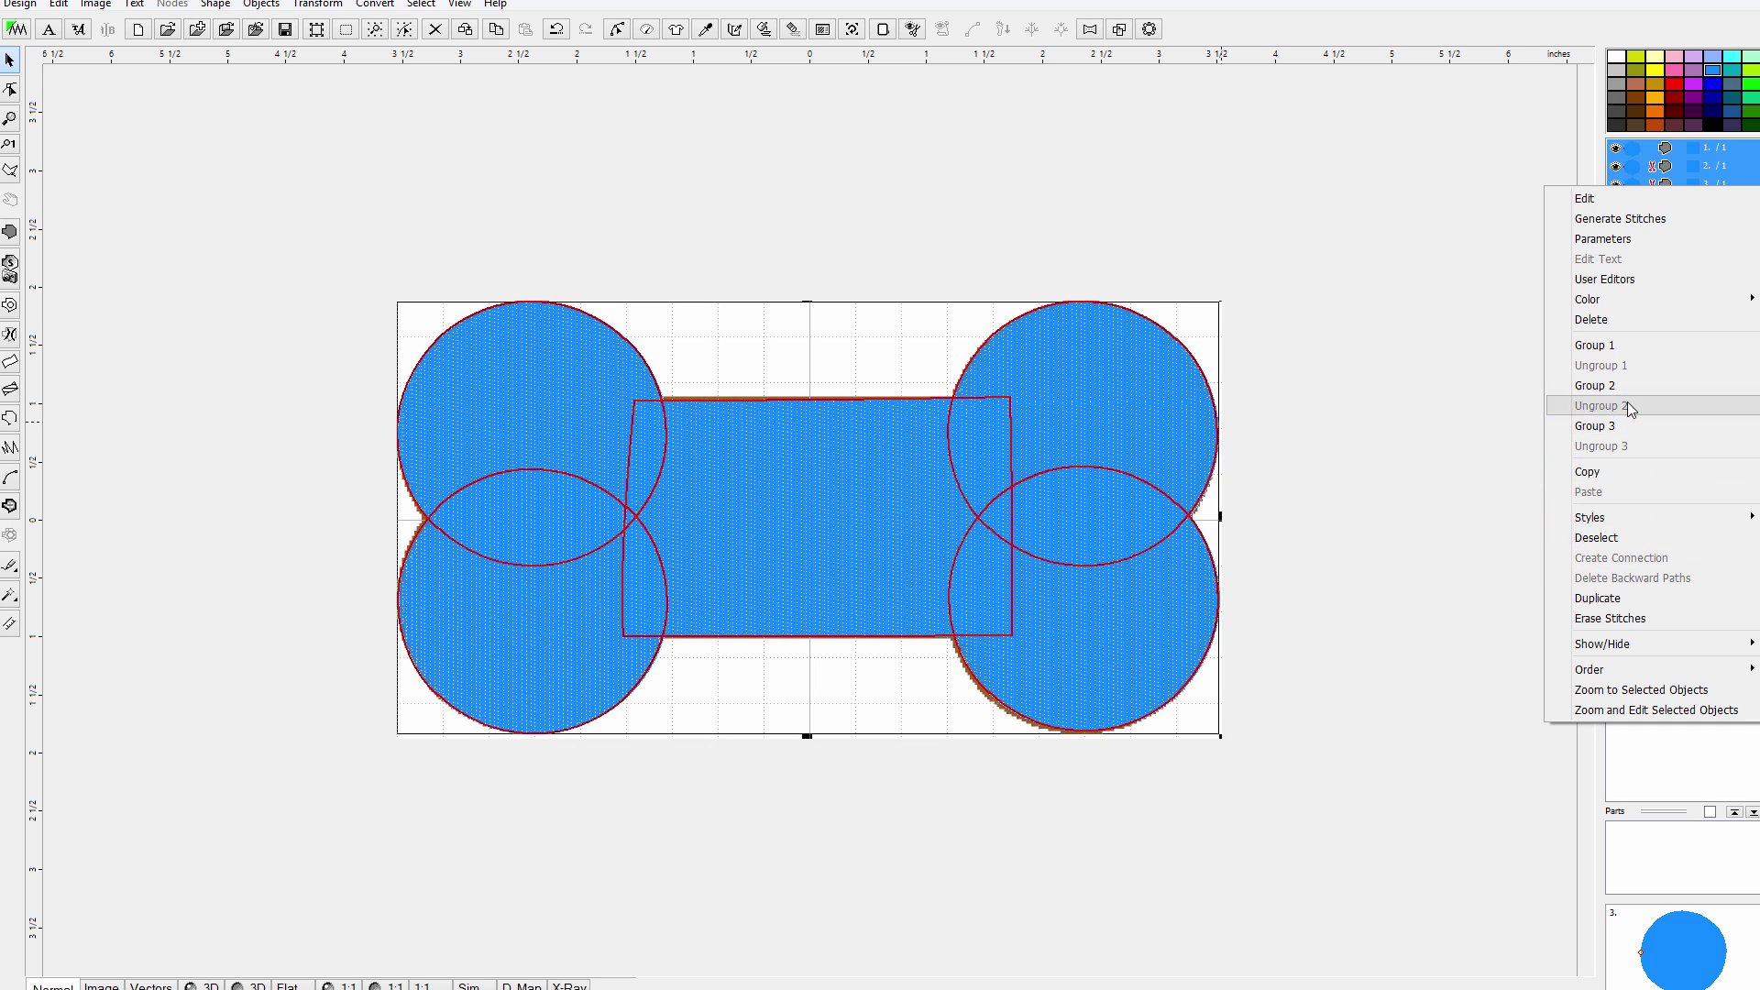
pyautogui.click(1618, 323)
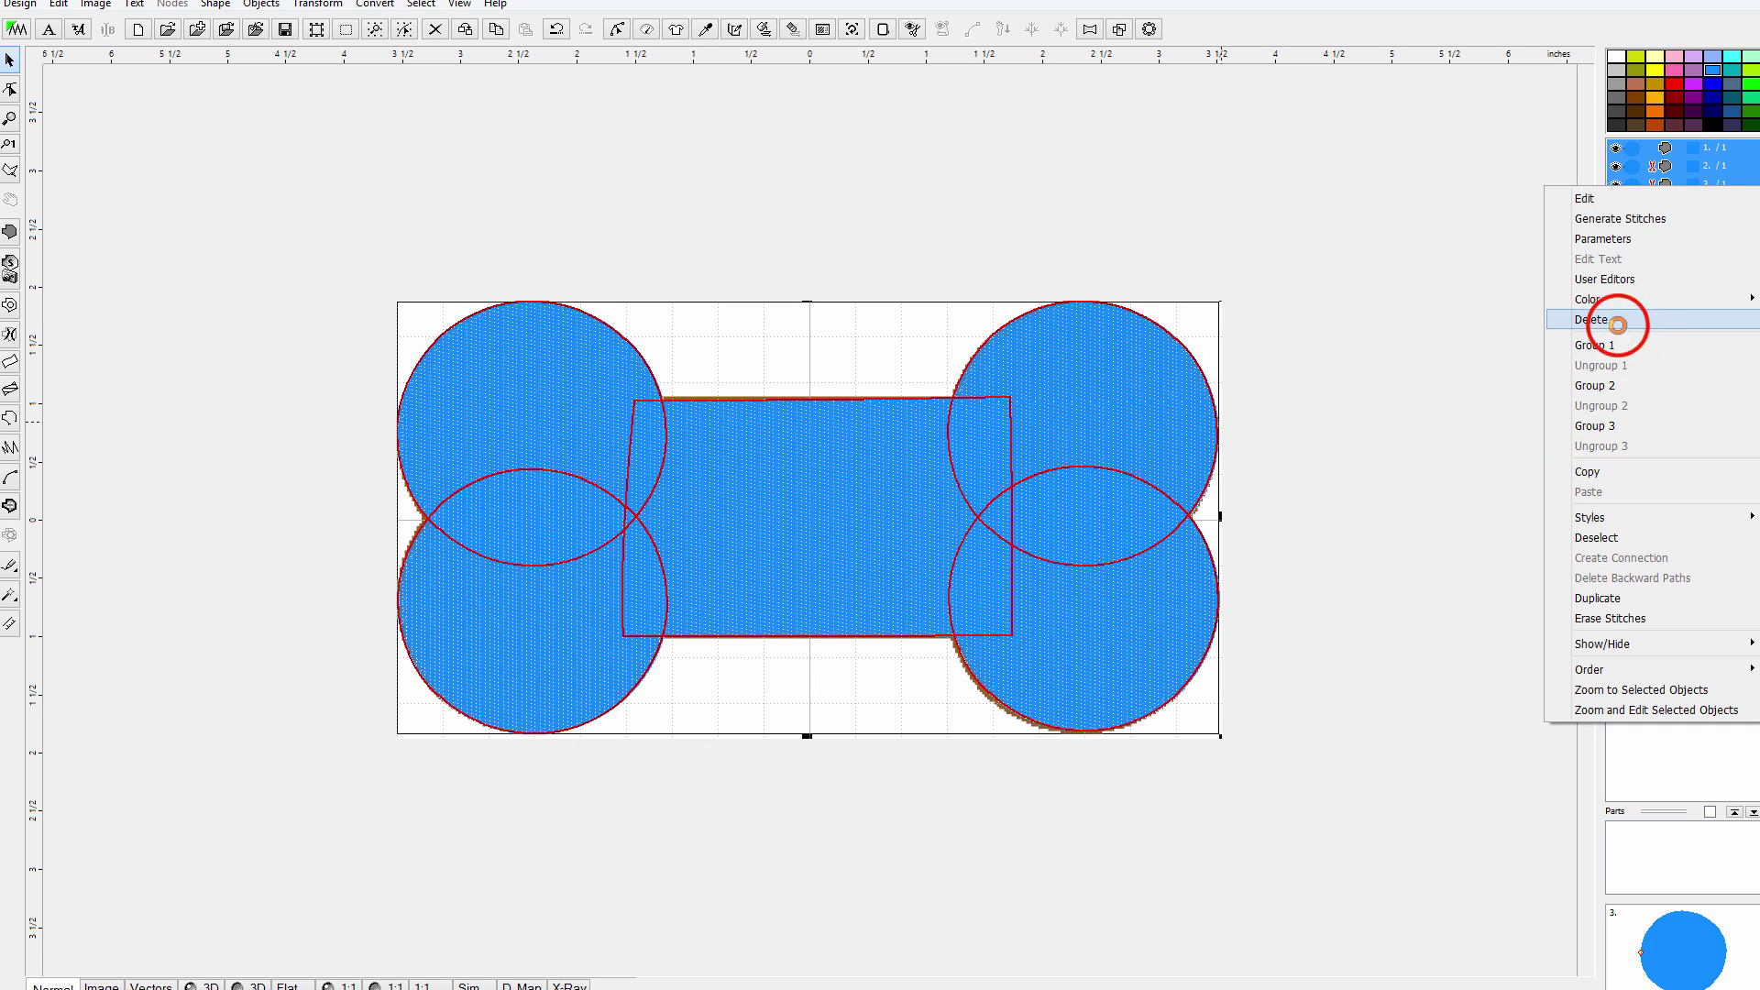
pyautogui.click(1206, 318)
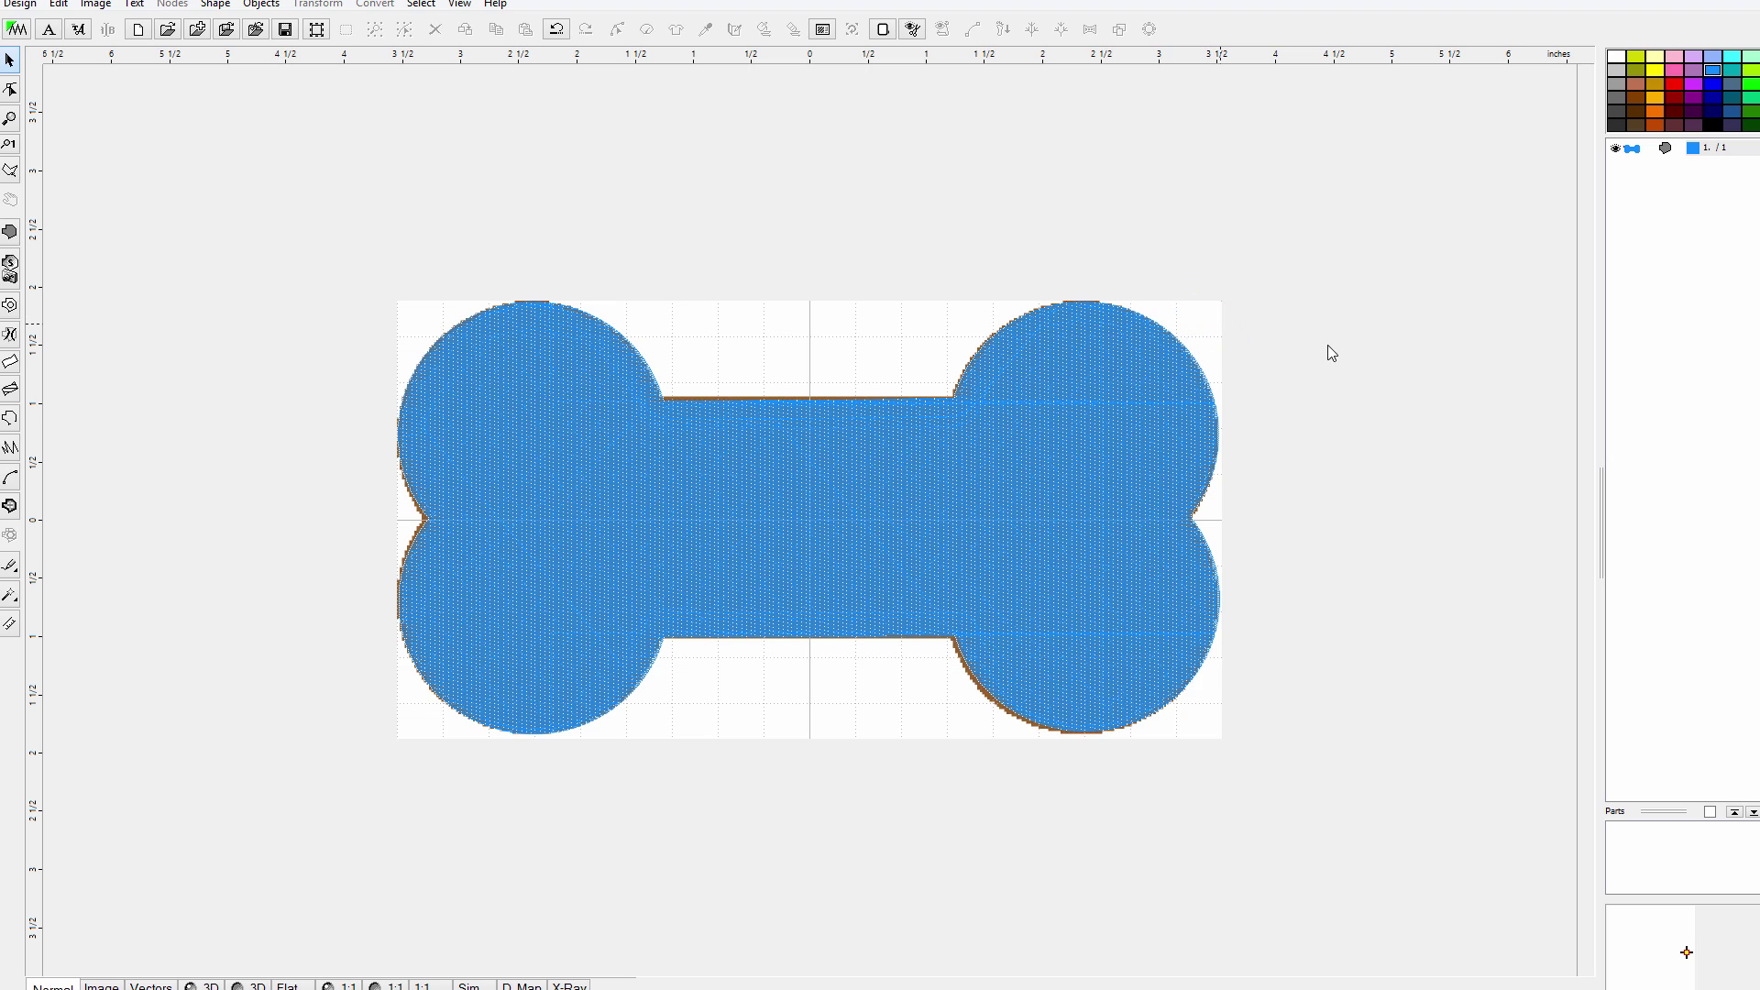